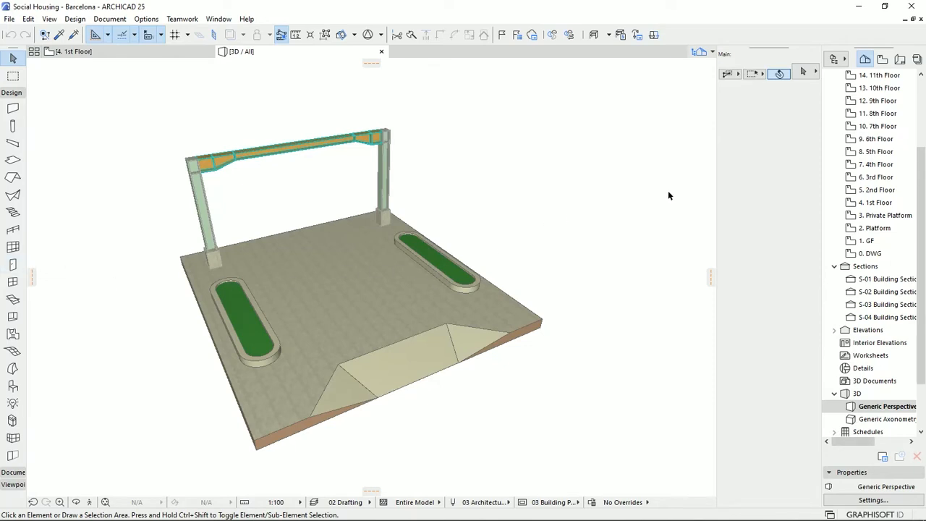
# On the 1st Floor plan, draw a straight horizontal wall in the empty area to the right of the platform
pyautogui.press('F2')
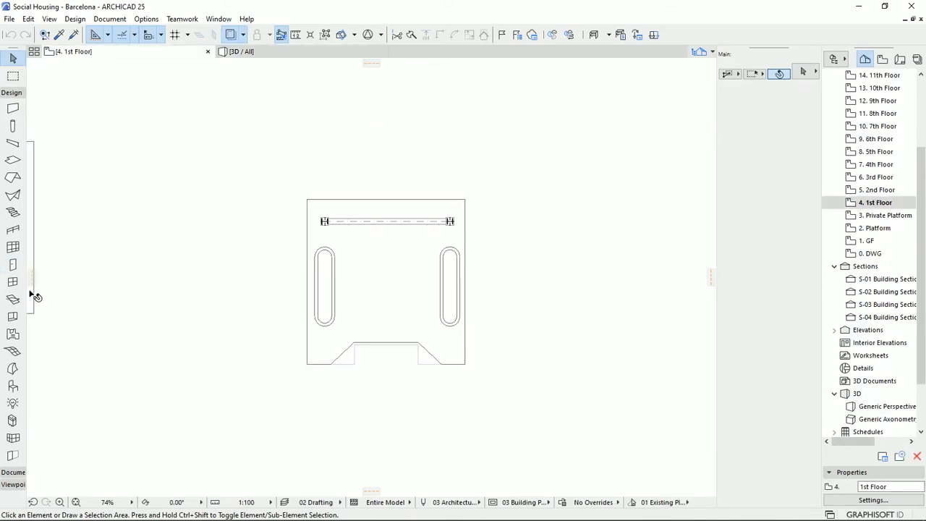
pyautogui.click(13, 107)
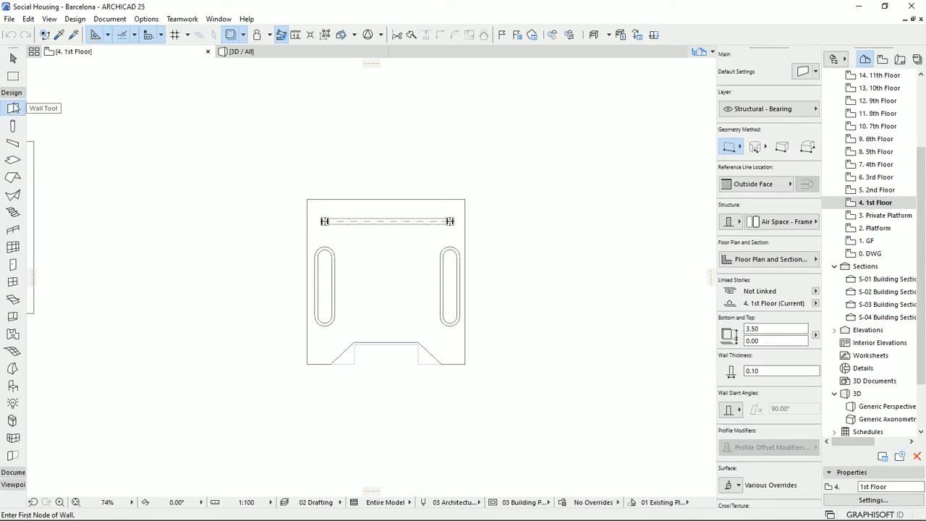
pyautogui.moveTo(518, 308); pyautogui.dragTo(348, 313, button='middle')
pyautogui.scroll(5, 356, 283)
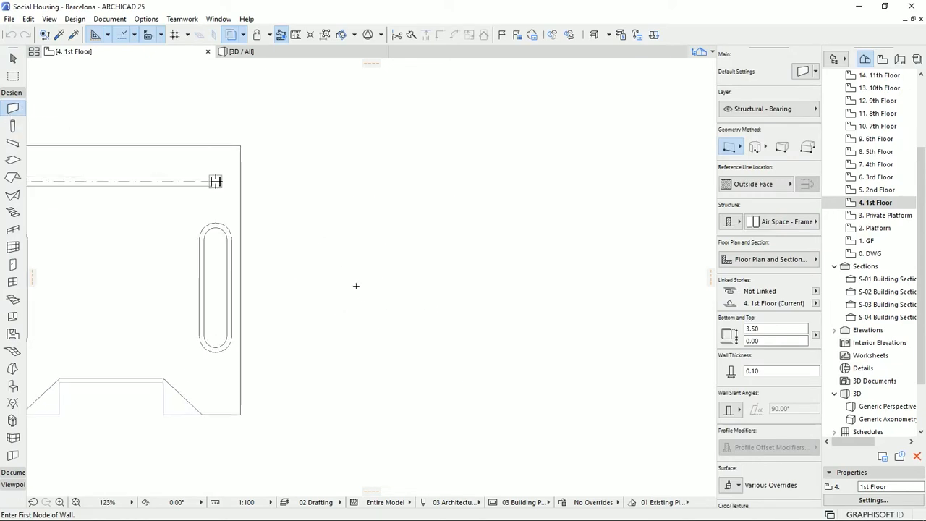
pyautogui.moveTo(372, 322); pyautogui.dragTo(263, 306, button='middle')
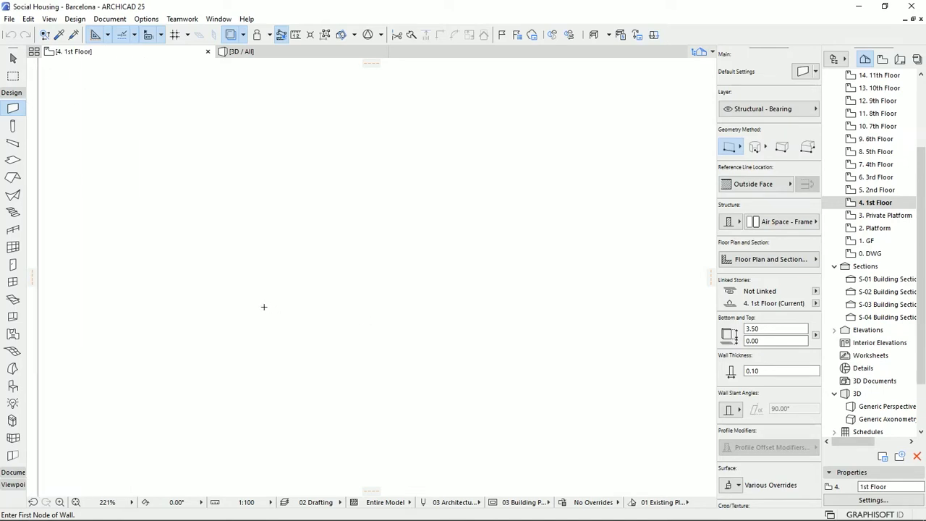
pyautogui.click(235, 276)
pyautogui.click(532, 274)
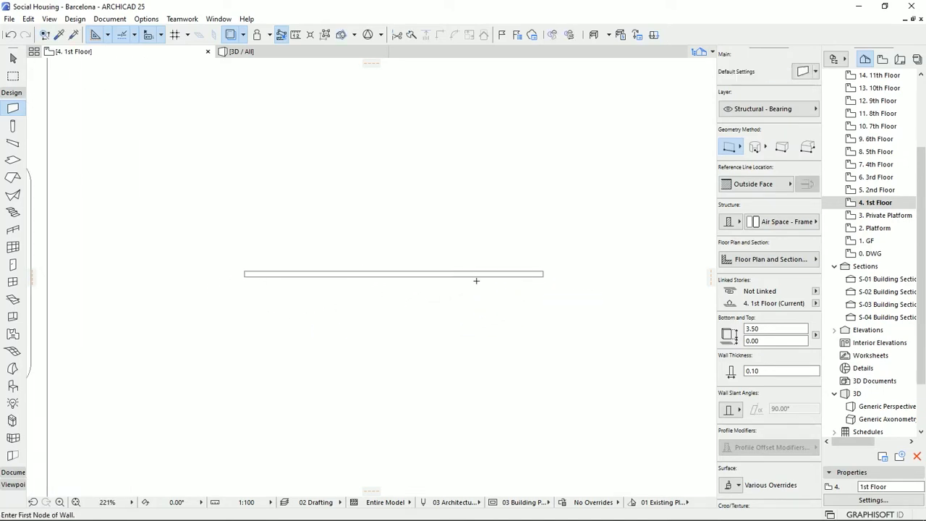
# Place a 0.90 by 2.10 Door 25 in the left half of the wall, hinged on the right and swinging upward
pyautogui.moveTo(305, 322); pyautogui.dragTo(316, 304, button='middle')
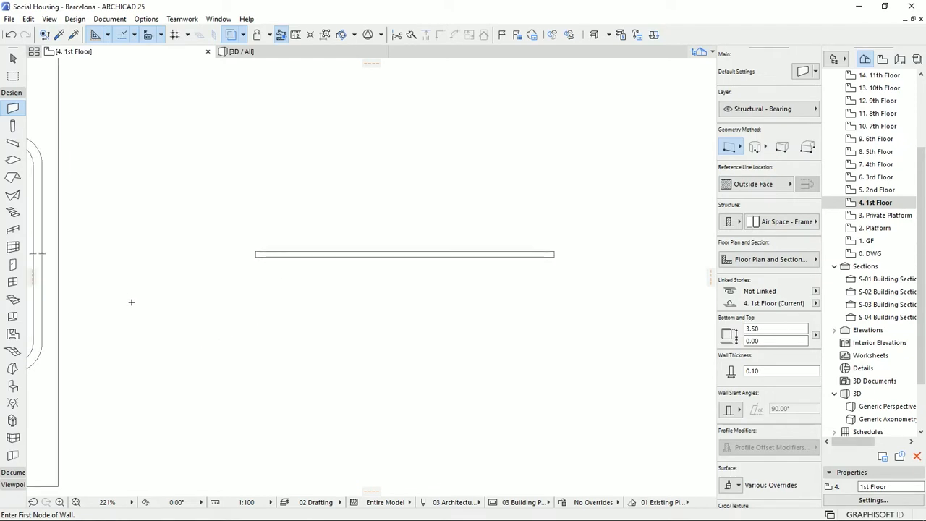
pyautogui.click(12, 265)
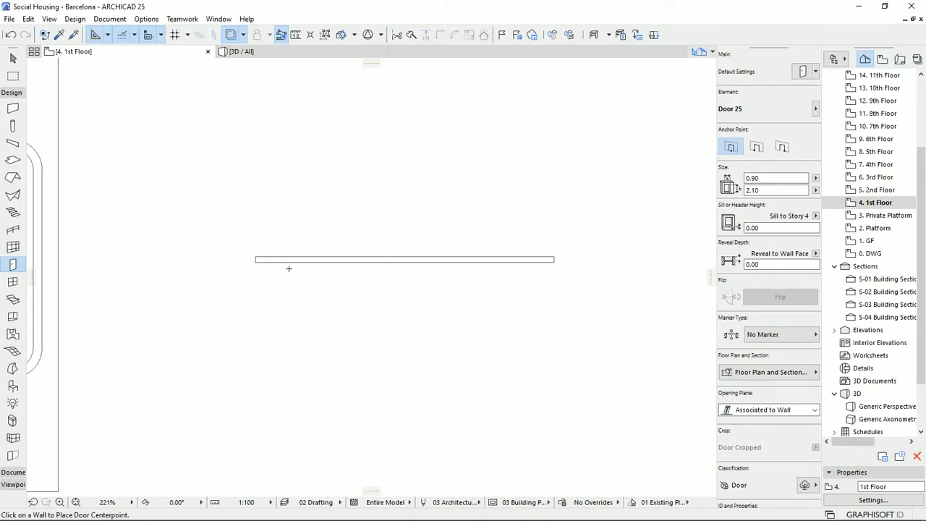
pyautogui.scroll(4, 340, 282)
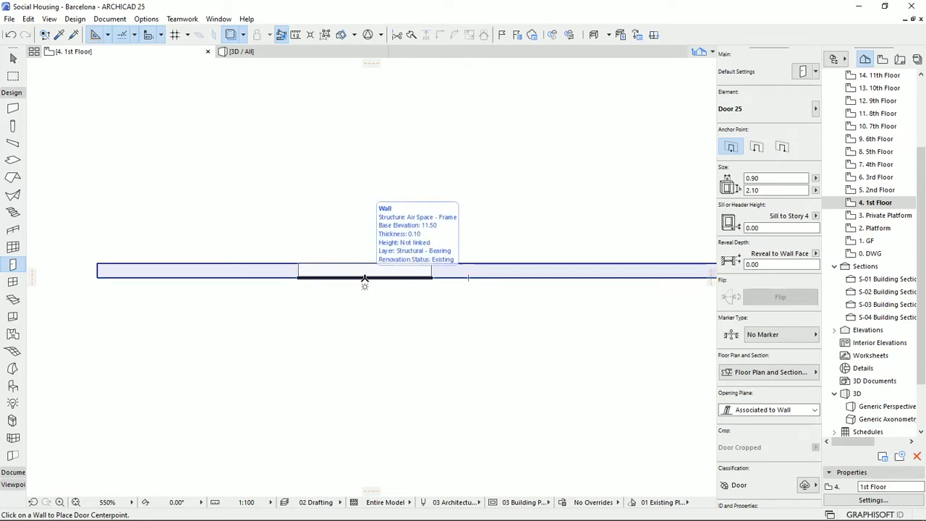
pyautogui.click(365, 278)
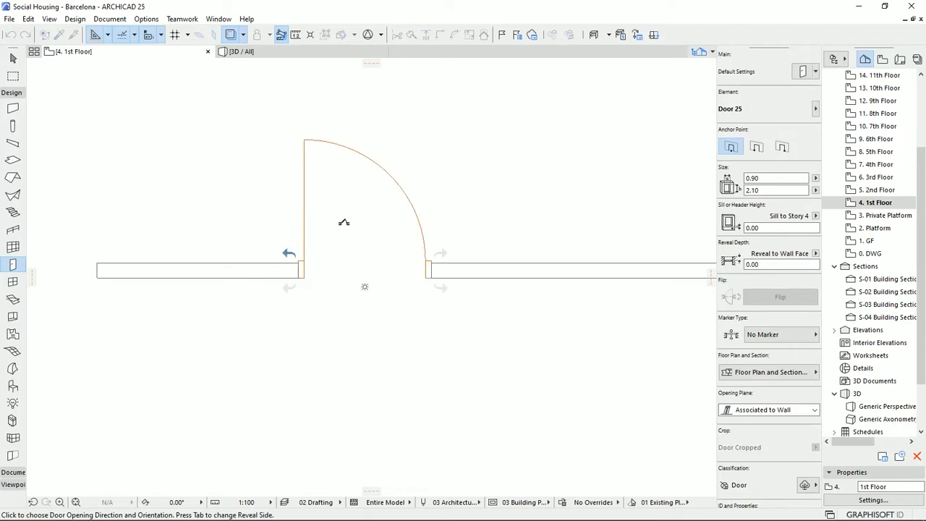
pyautogui.click(429, 210)
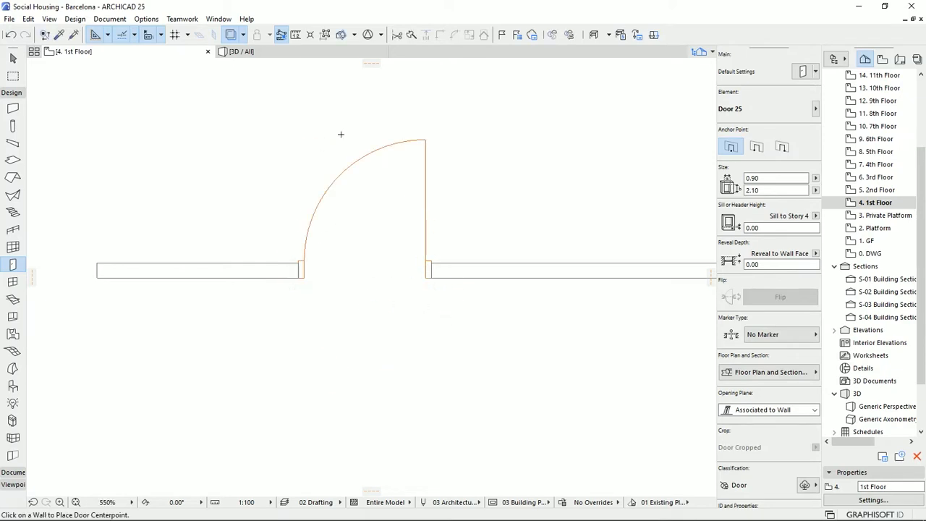
# Open the default door settings and examine the models in the Empty Door Openings 25 and Garage Doors 25 library folders
pyautogui.moveTo(479, 207); pyautogui.dragTo(410, 282, button='middle')
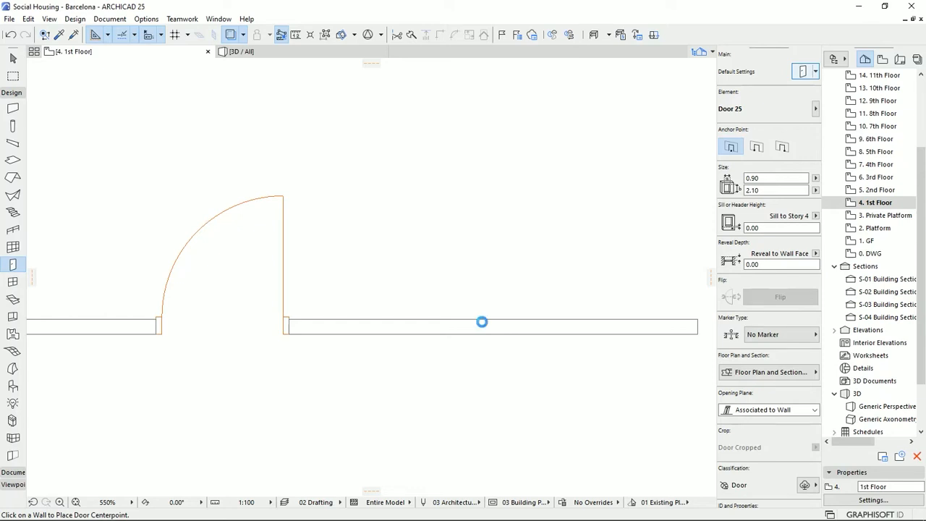
pyautogui.hotkey('ctrl', 't')
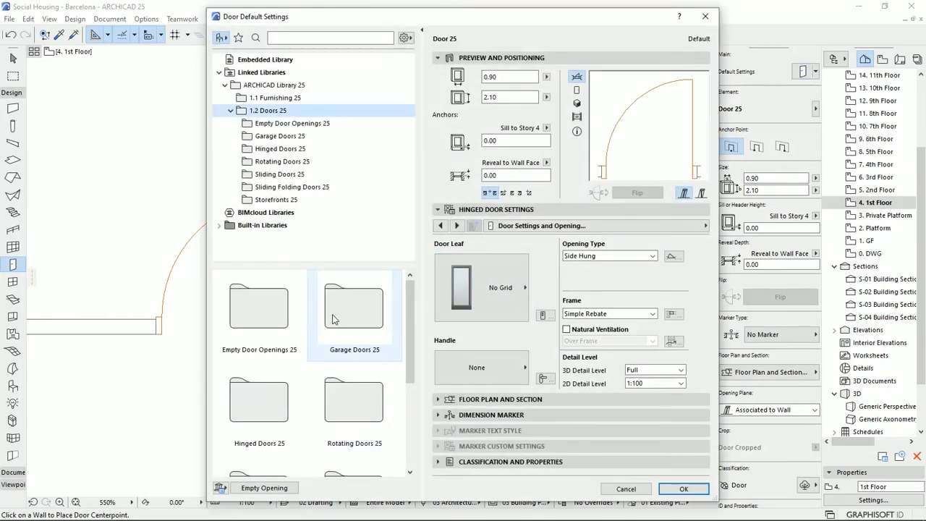
pyautogui.scroll(-3, 334, 319)
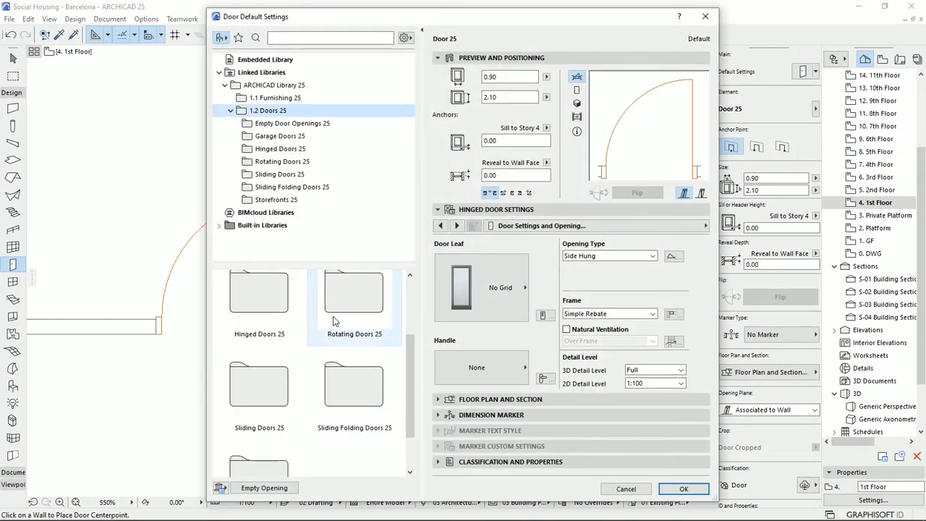
pyautogui.click(293, 124)
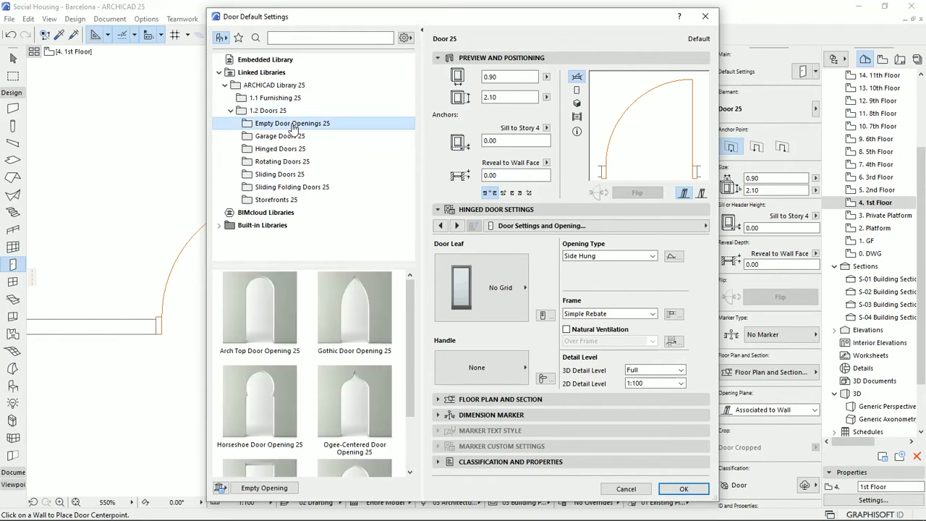
pyautogui.click(286, 136)
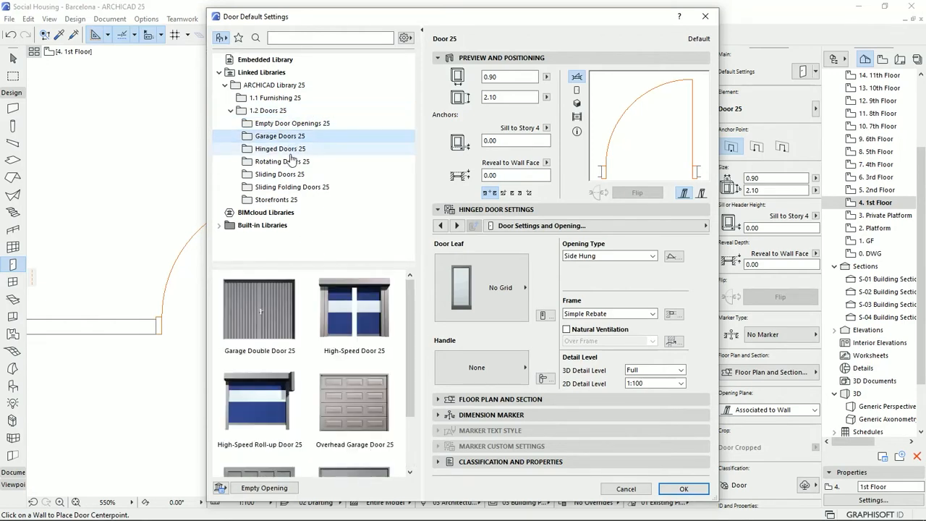
pyautogui.click(288, 149)
pyautogui.click(289, 160)
pyautogui.click(300, 124)
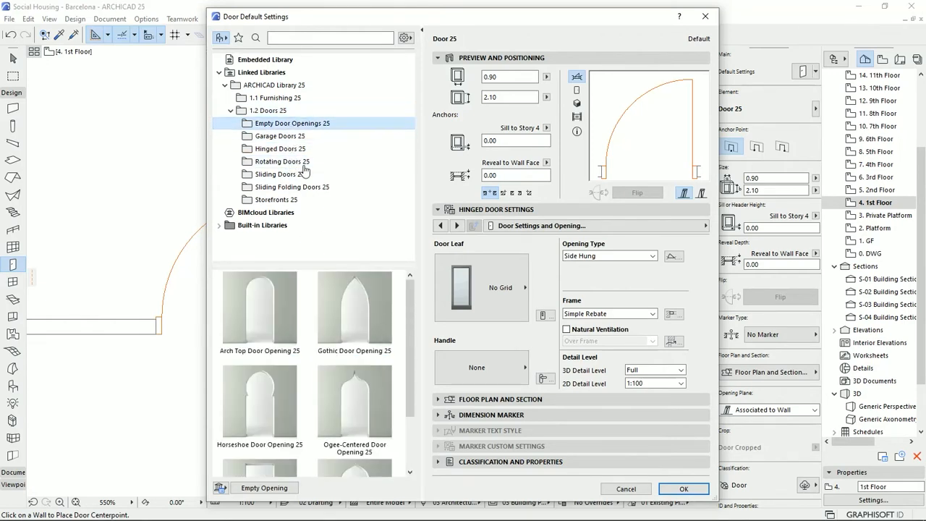
pyautogui.moveTo(410, 344); pyautogui.dragTo(408, 394)
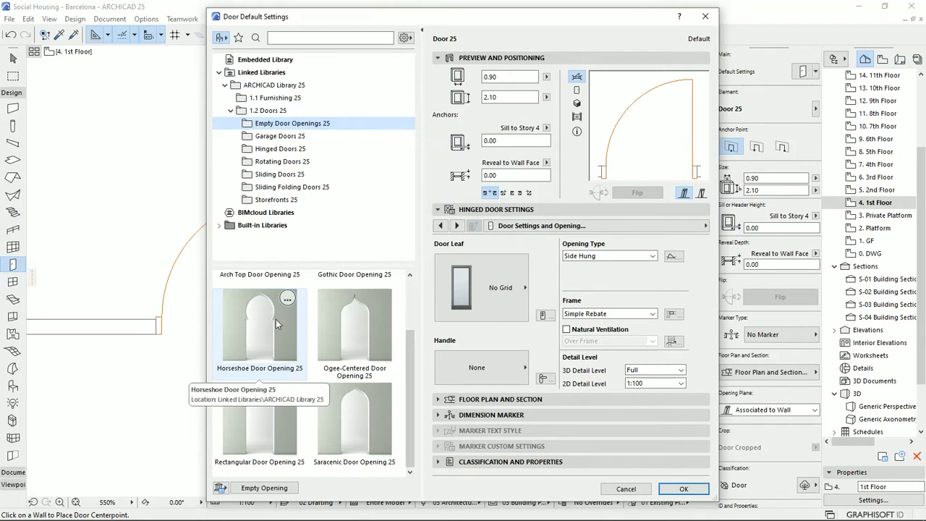
pyautogui.scroll(2, 287, 367)
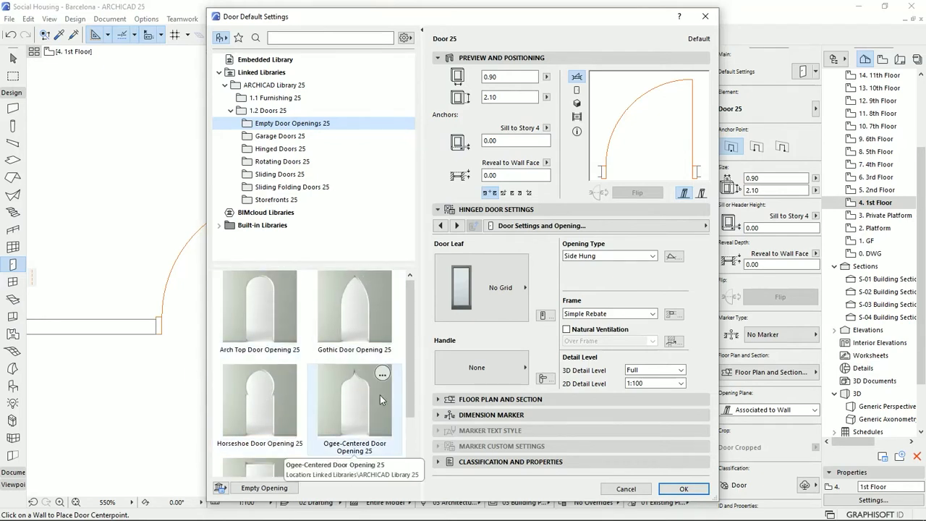
pyautogui.click(279, 135)
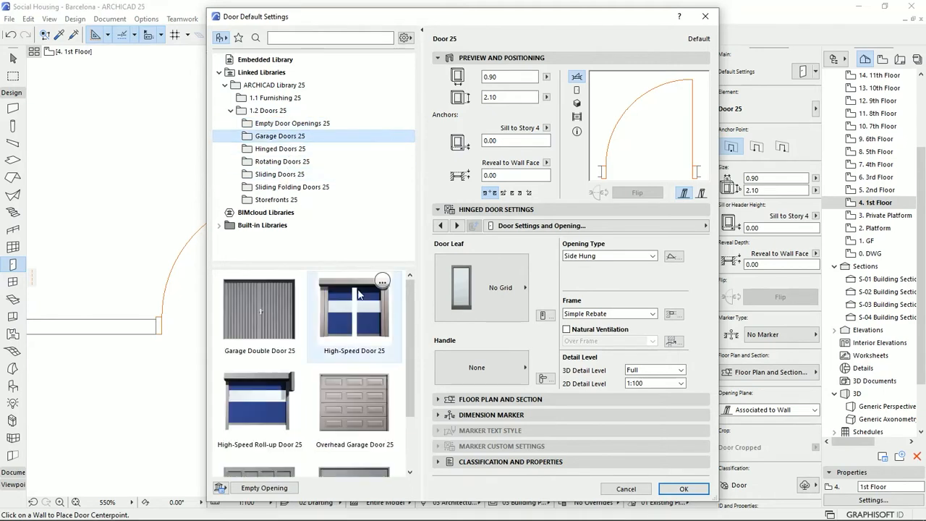
pyautogui.moveTo(409, 311); pyautogui.dragTo(406, 369)
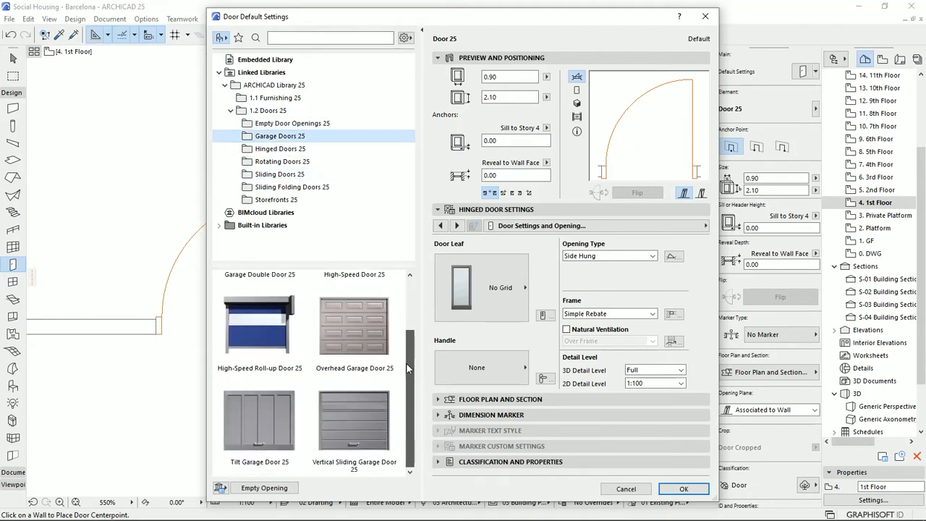
pyautogui.scroll(2, 255, 304)
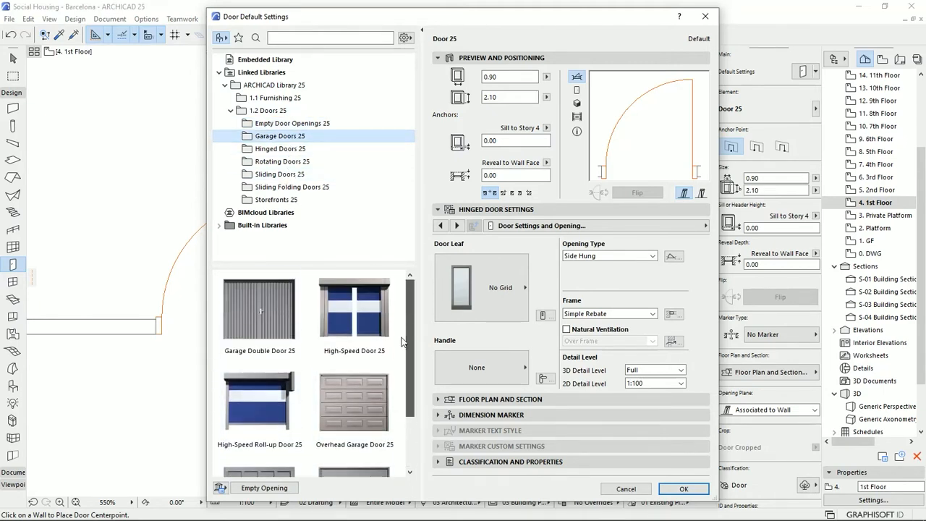
# Examine the hinged, rotating, sliding, sliding folding and storefront door models in the Doors 25 library
pyautogui.click(272, 149)
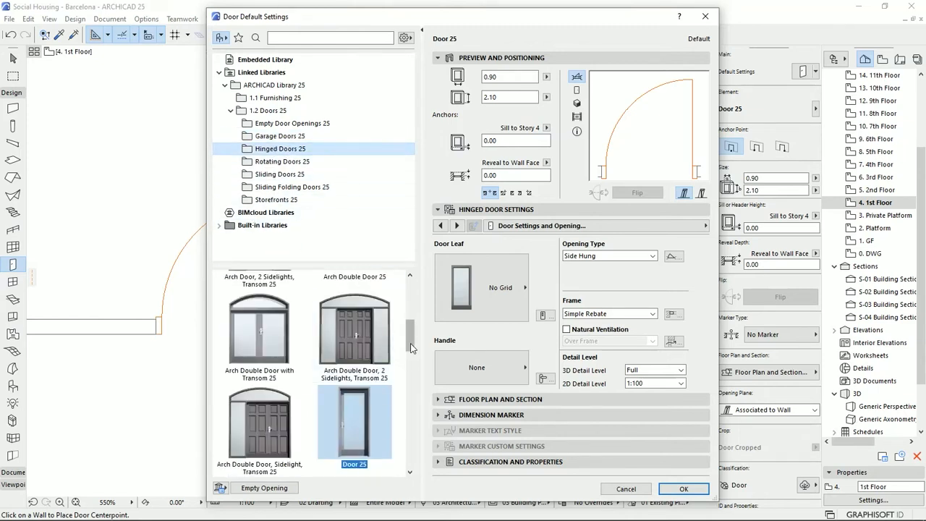
pyautogui.moveTo(411, 338); pyautogui.dragTo(415, 275)
pyautogui.moveTo(406, 307); pyautogui.dragTo(408, 424)
pyautogui.scroll(-2, 377, 394)
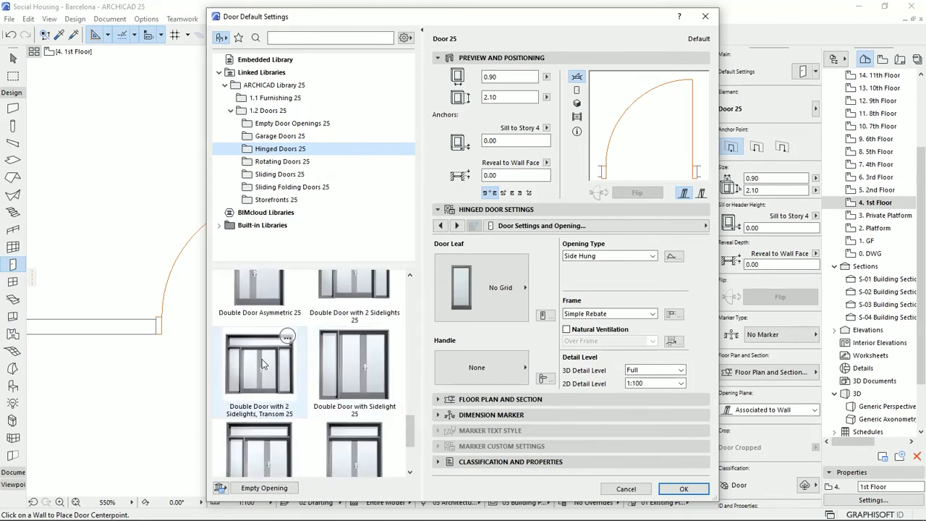
pyautogui.scroll(-3, 314, 351)
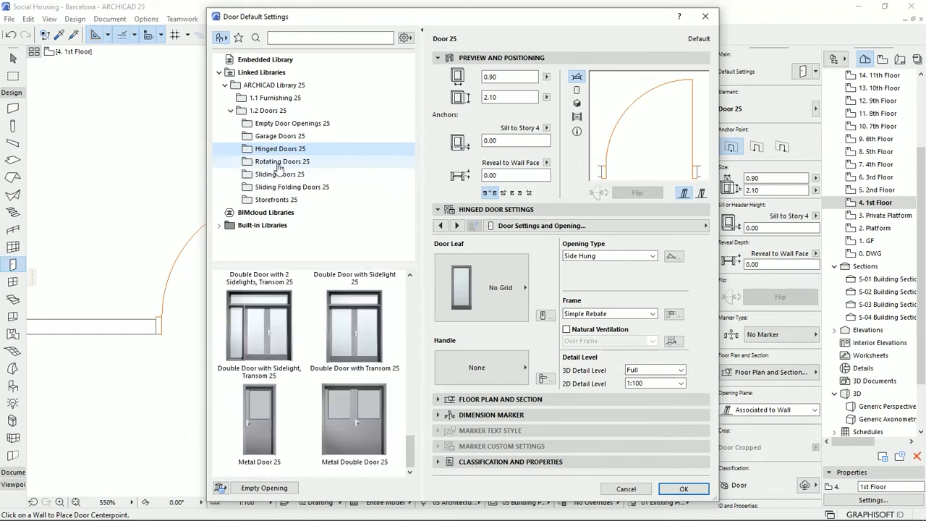
pyautogui.click(278, 165)
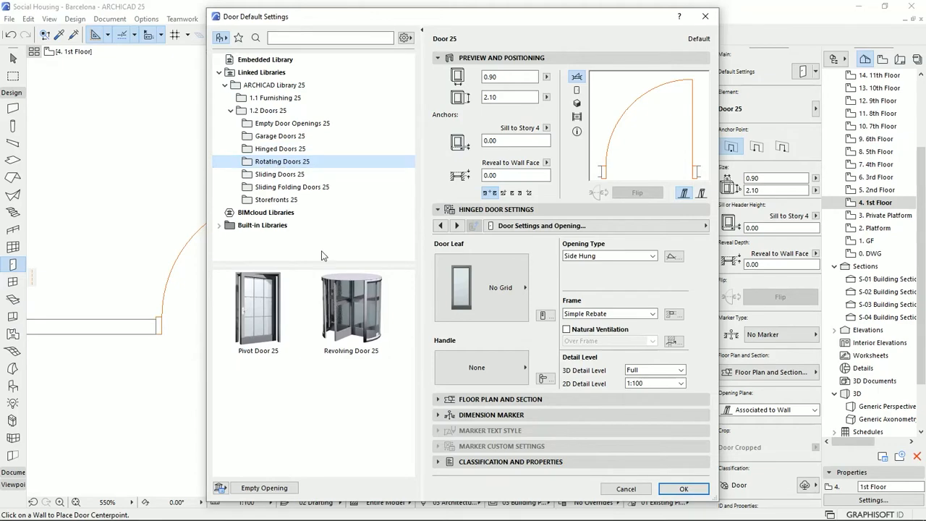
pyautogui.click(279, 175)
pyautogui.moveTo(407, 305)
pyautogui.mouseDown()
pyautogui.moveTo(399, 415)
pyautogui.moveTo(406, 301)
pyautogui.mouseUp()
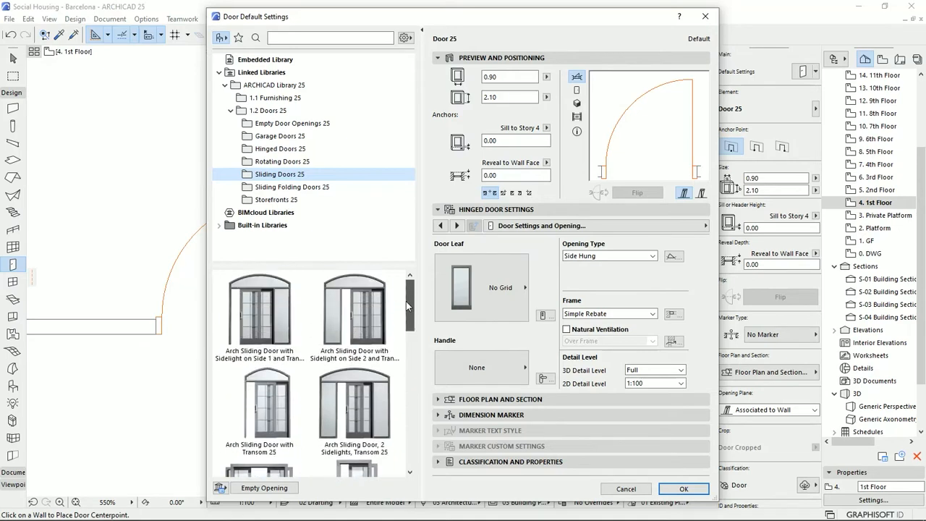
pyautogui.click(293, 187)
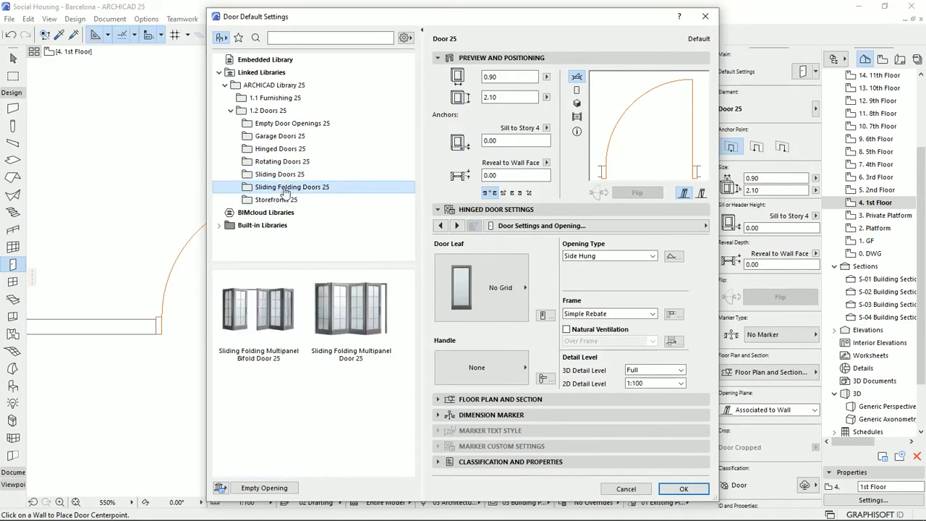
pyautogui.click(293, 199)
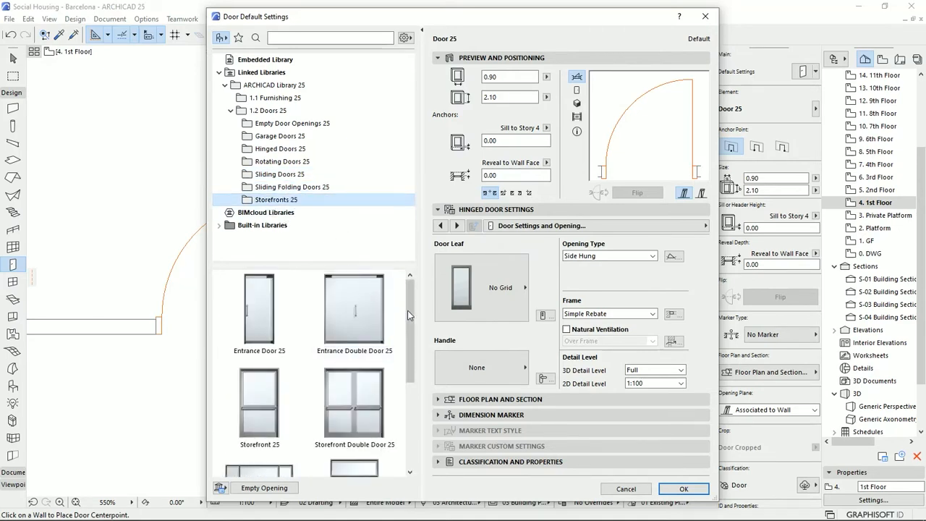
pyautogui.moveTo(407, 311)
pyautogui.mouseDown()
pyautogui.moveTo(409, 364)
pyautogui.moveTo(409, 302)
pyautogui.mouseUp()
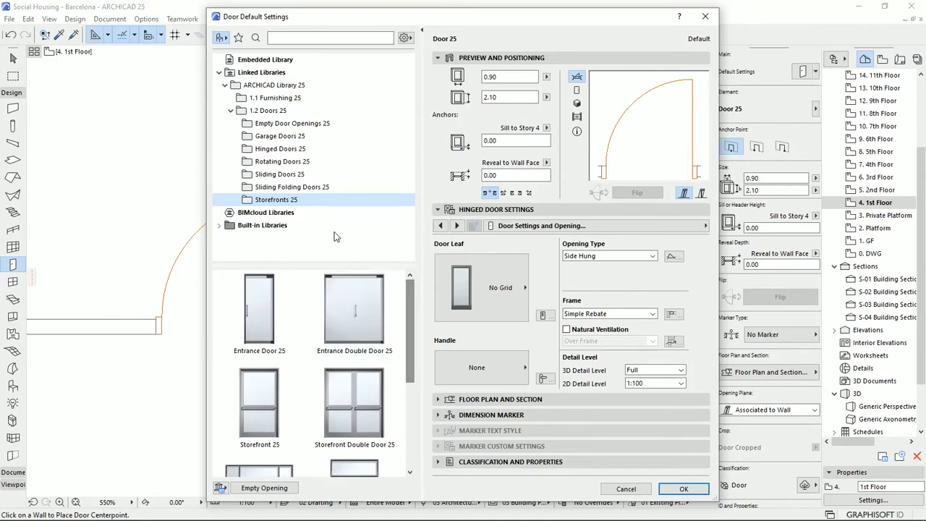
# Choose Door 25 from the Hinged Doors 25 library folder as the default door
pyautogui.click(282, 149)
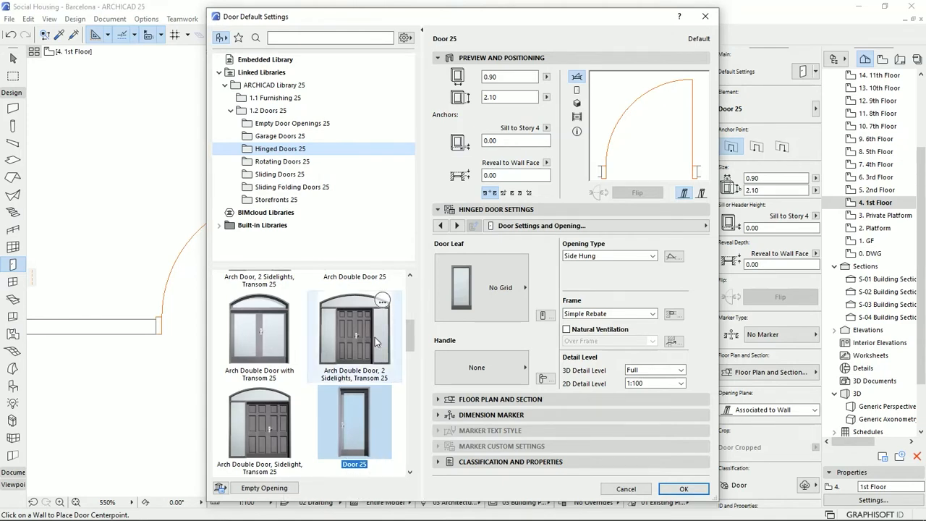
pyautogui.scroll(2, 337, 400)
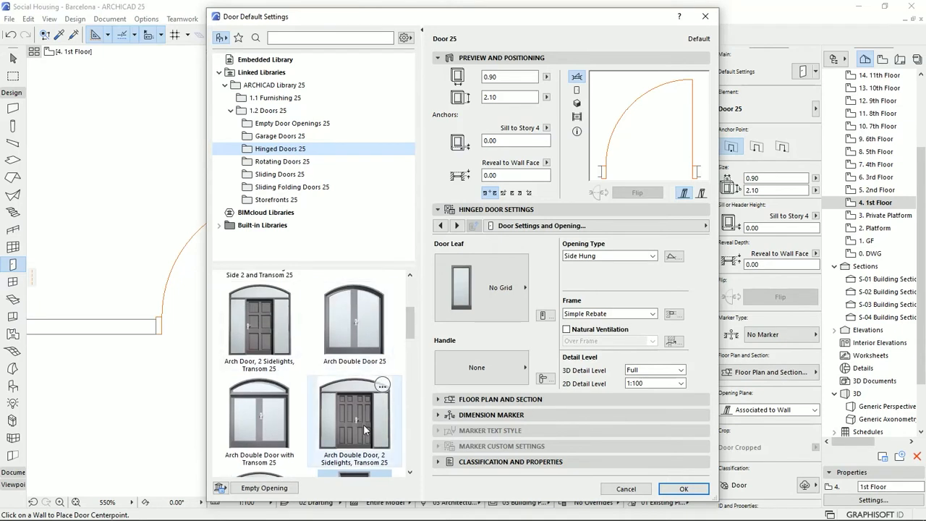
pyautogui.moveTo(410, 331)
pyautogui.mouseDown()
pyautogui.moveTo(411, 304)
pyautogui.moveTo(410, 347)
pyautogui.mouseUp()
pyautogui.click(369, 432)
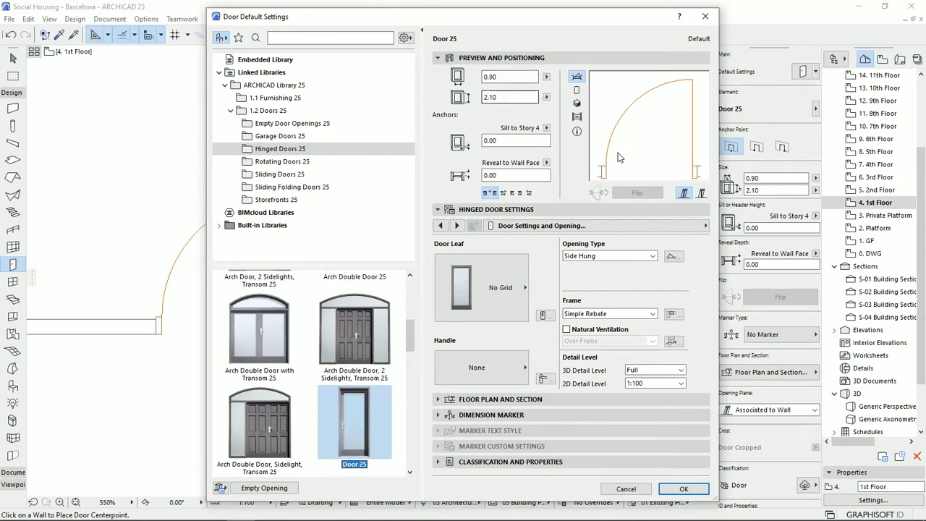
# Show the Nominal Sizes and Tolerance page of the hinged door settings
pyautogui.moveTo(585, 25); pyautogui.dragTo(511, 34)
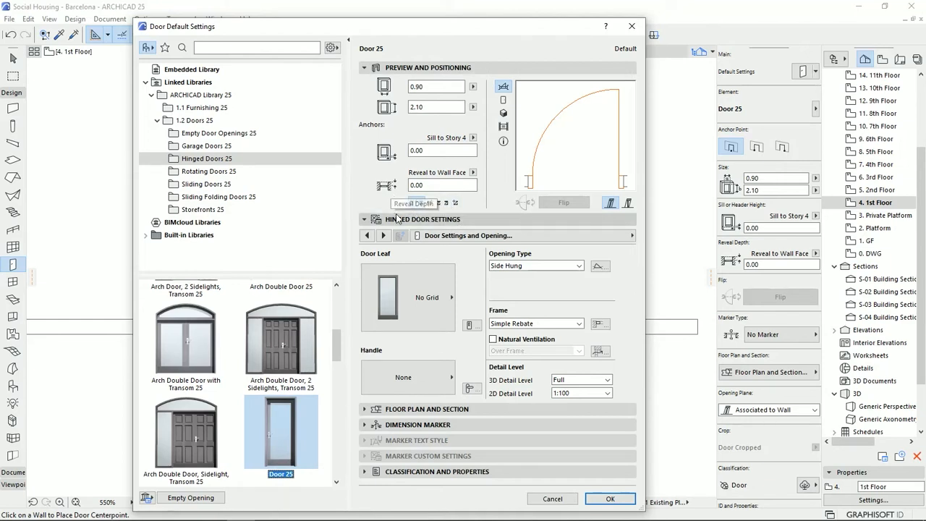
pyautogui.click(454, 239)
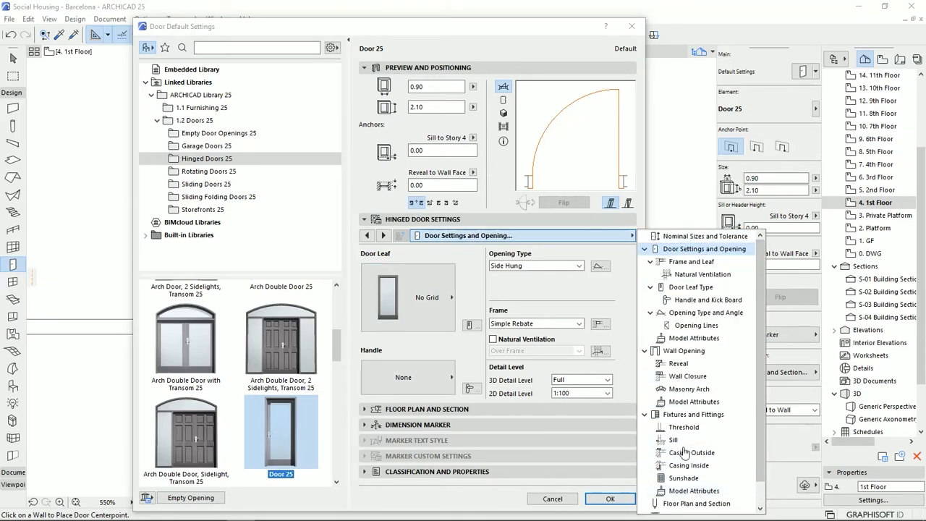
pyautogui.click(687, 237)
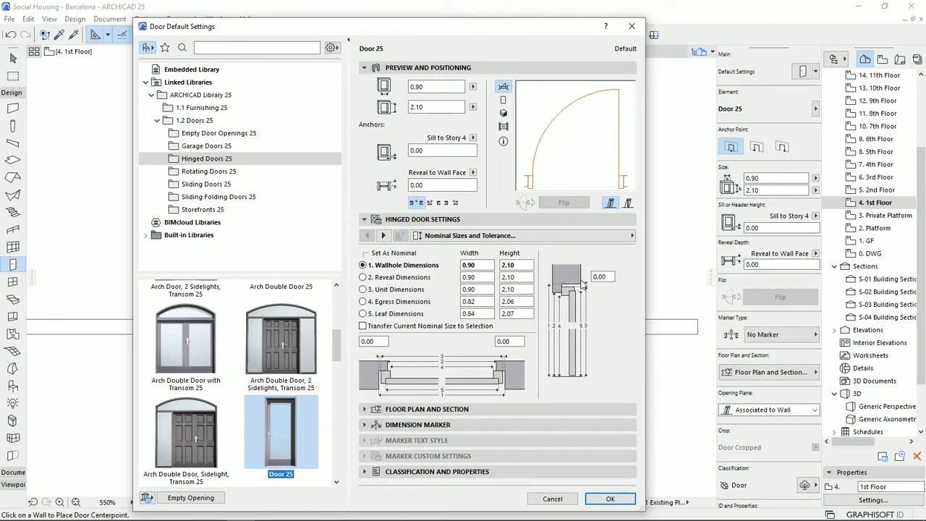
# On the Door Settings and Opening page, browse the available leaf styles and set the door leaf to H-V Grid
pyautogui.click(383, 235)
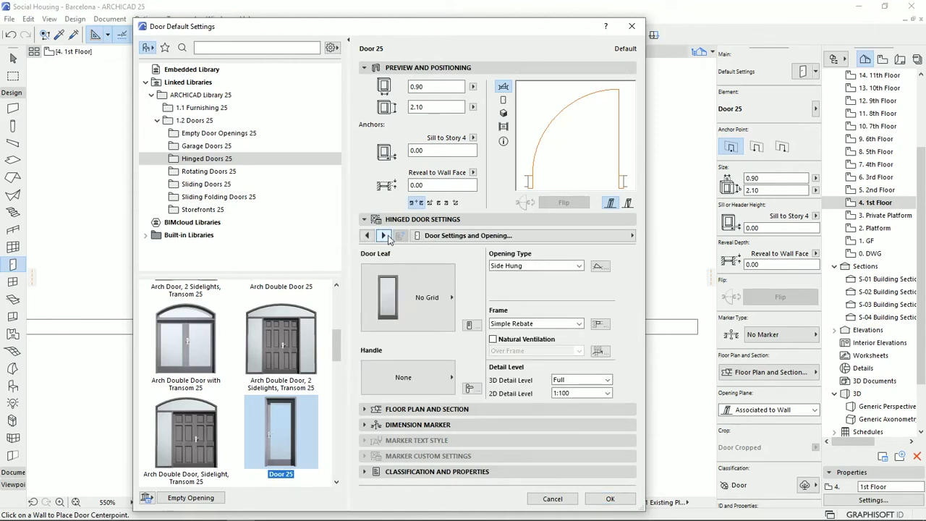
pyautogui.click(437, 293)
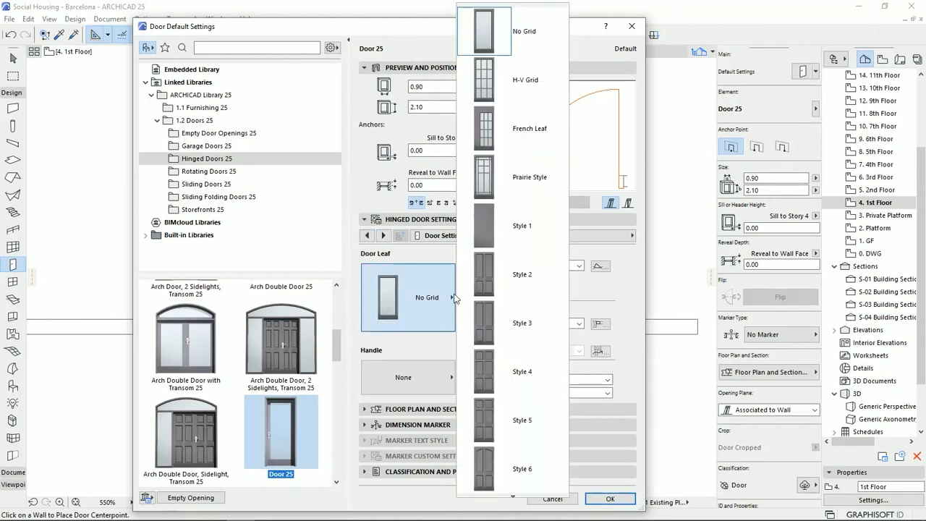
pyautogui.scroll(-3, 521, 426)
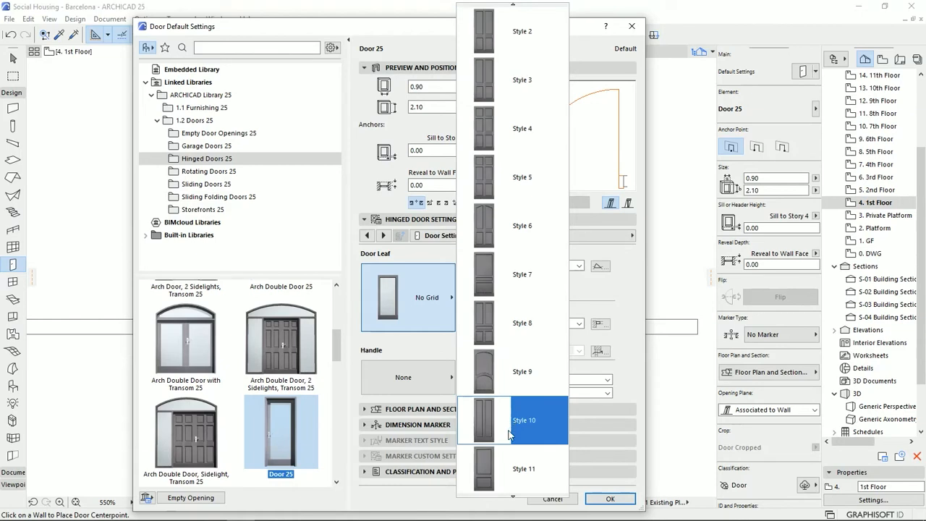
pyautogui.scroll(3, 515, 463)
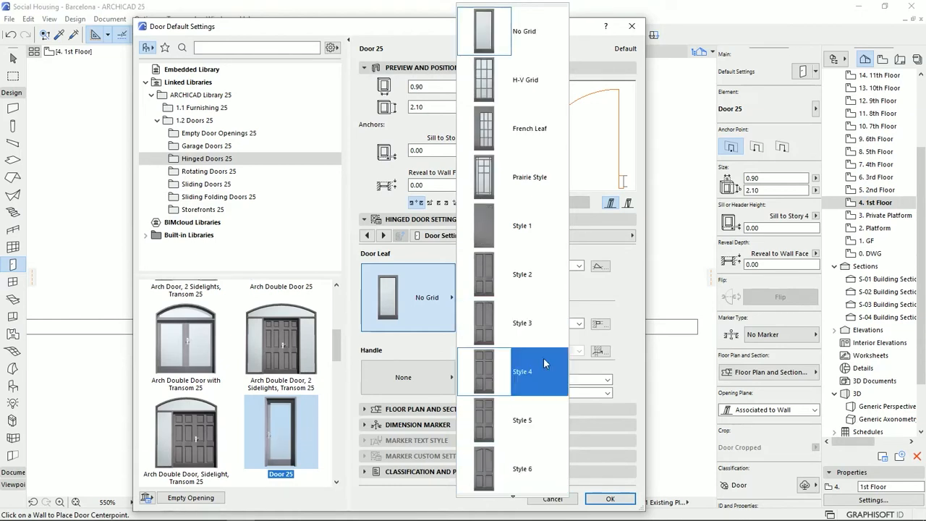
pyautogui.scroll(-20, 521, 289)
pyautogui.scroll(20, 520, 369)
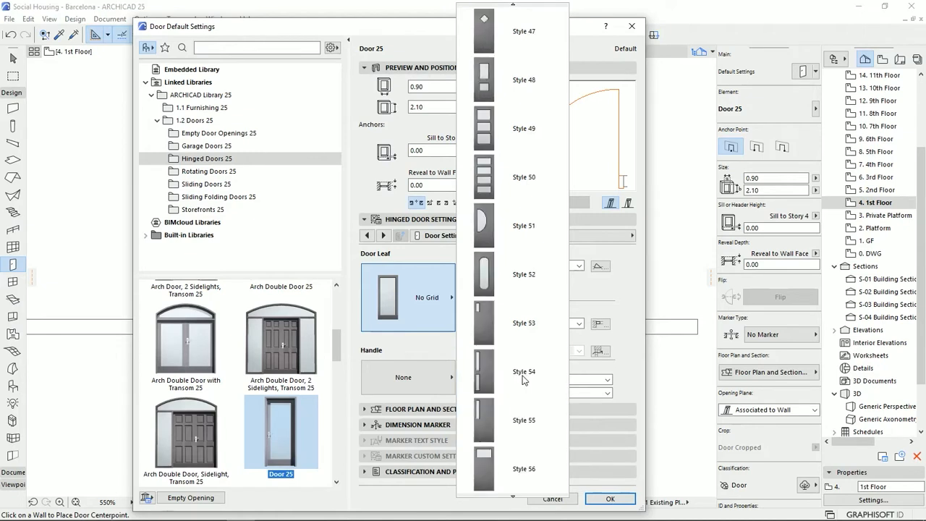
pyautogui.scroll(4, 513, 351)
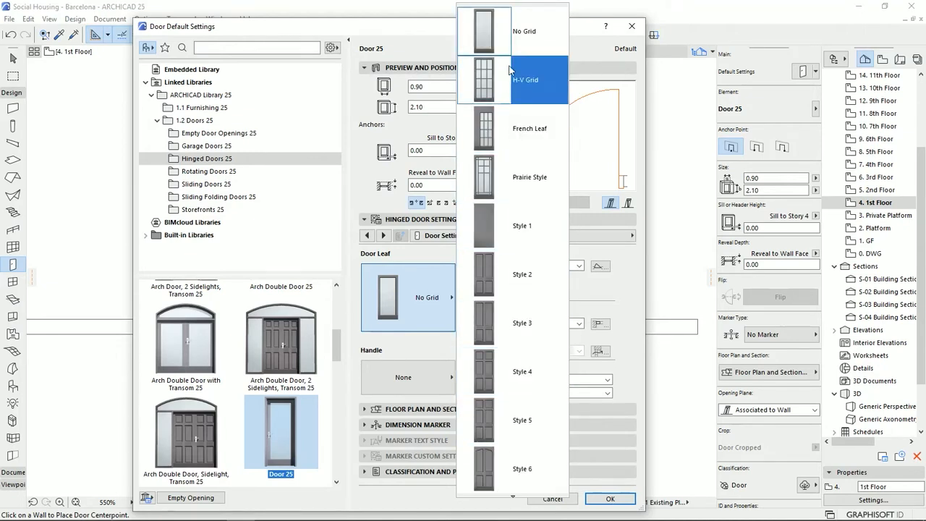
pyautogui.click(526, 86)
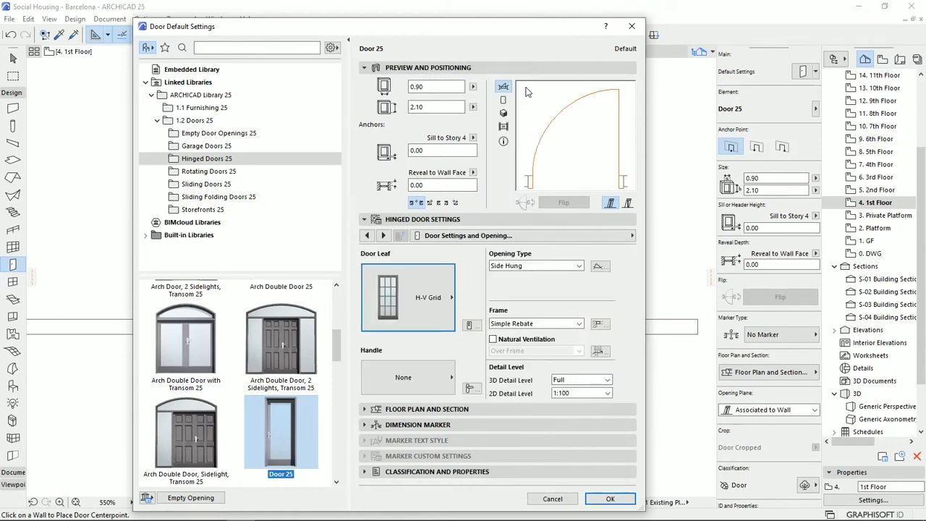
# Examine the available knob and handle models for the door without choosing one
pyautogui.click(421, 375)
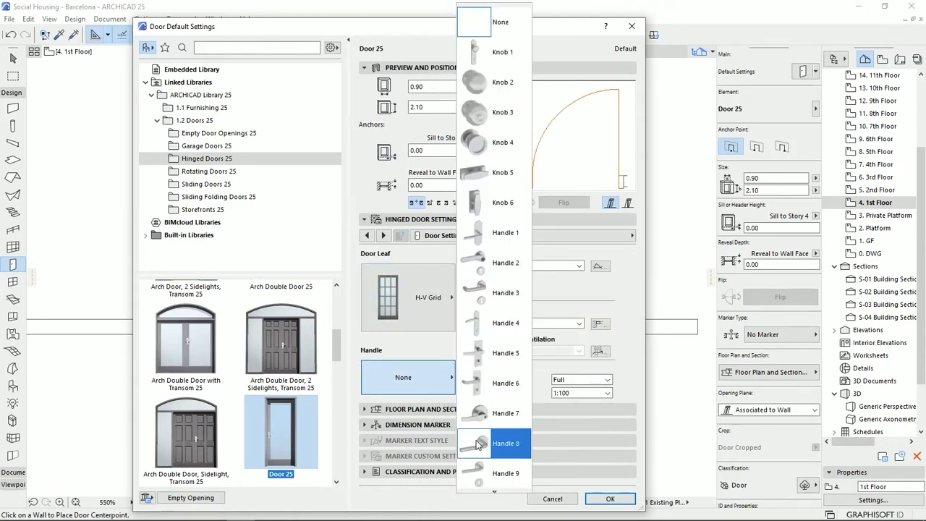
pyautogui.scroll(-3, 482, 405)
pyautogui.scroll(3, 483, 396)
pyautogui.click(421, 350)
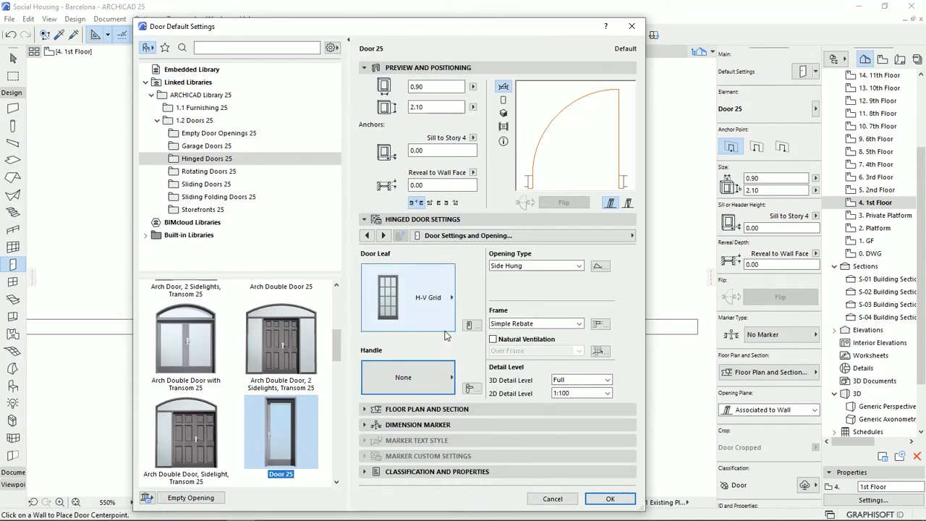
# Switch the opening type to Double Acting and back to Side Hung, leaving the frame as Block
pyautogui.click(578, 268)
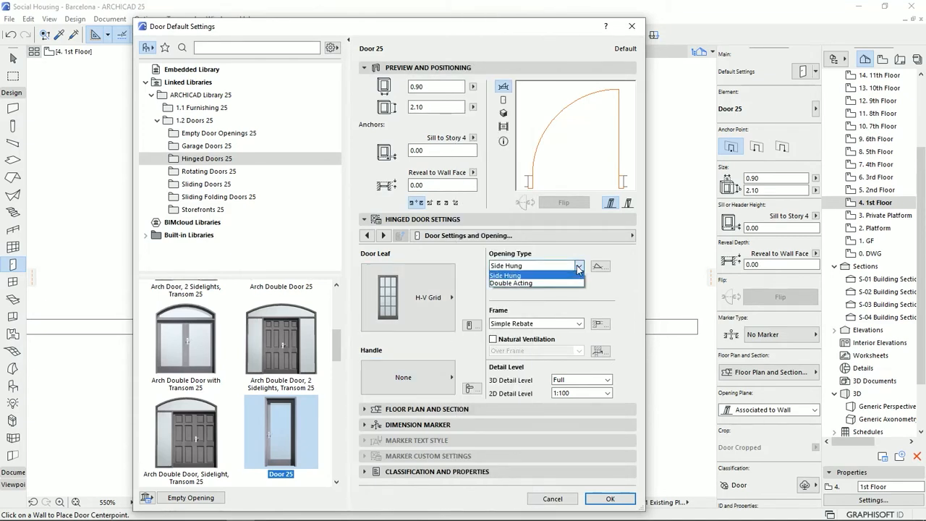
pyautogui.click(510, 282)
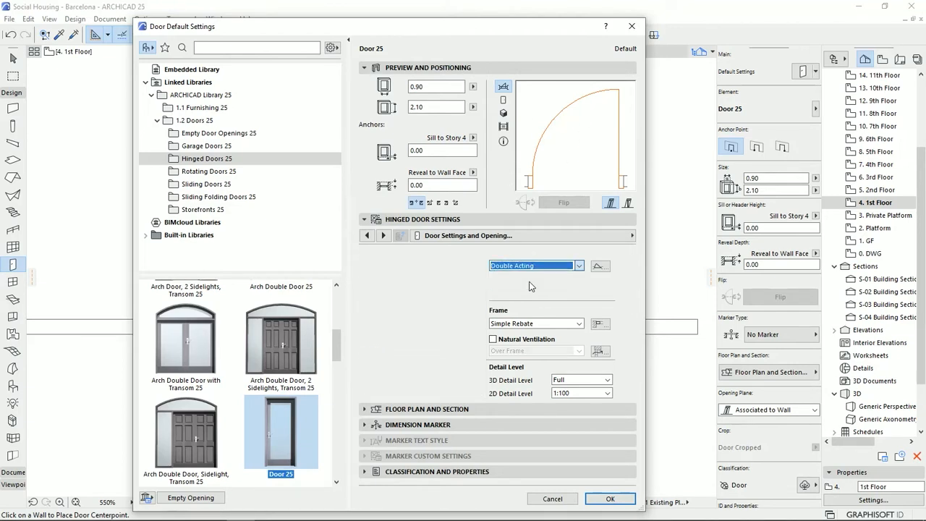
pyautogui.click(578, 267)
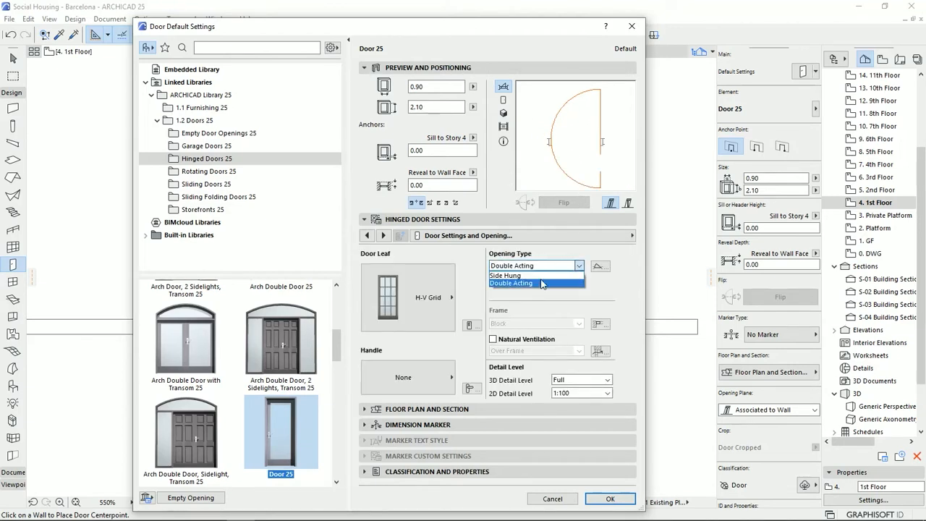
pyautogui.click(515, 276)
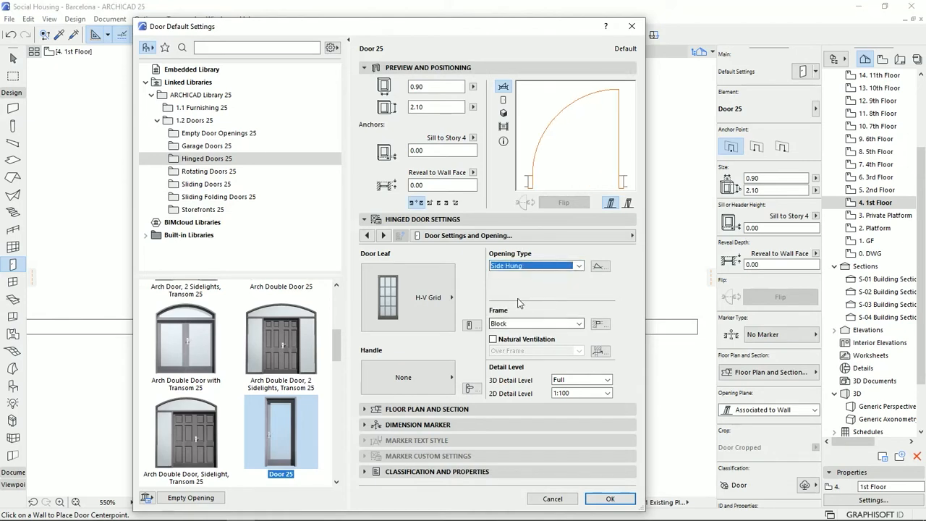
pyautogui.click(577, 324)
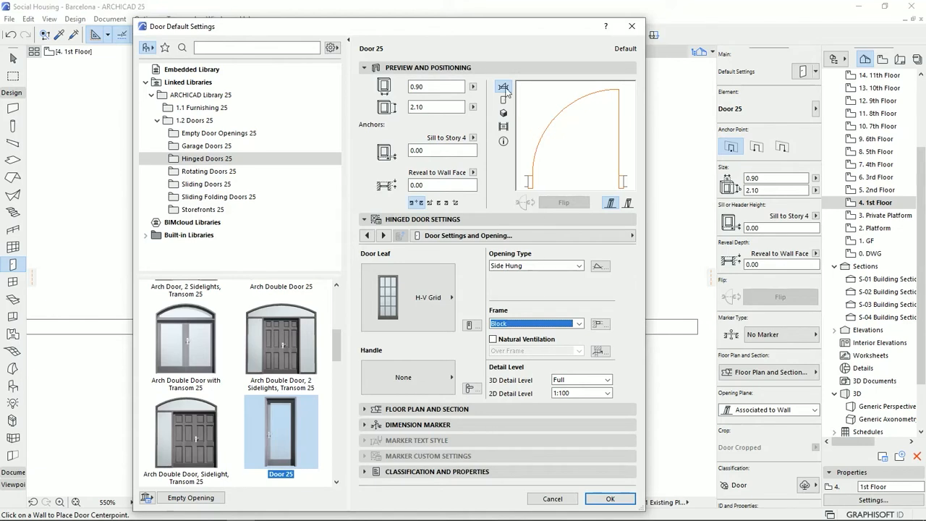
# Examine the door in the plan, elevation, 3D and picture previews and its library part information, ending on the 3D preview
pyautogui.click(503, 113)
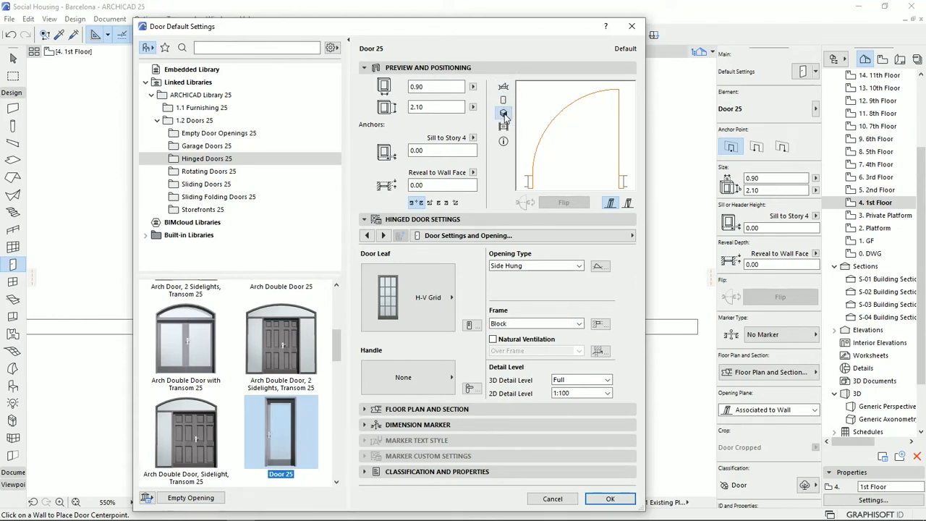
pyautogui.click(615, 170)
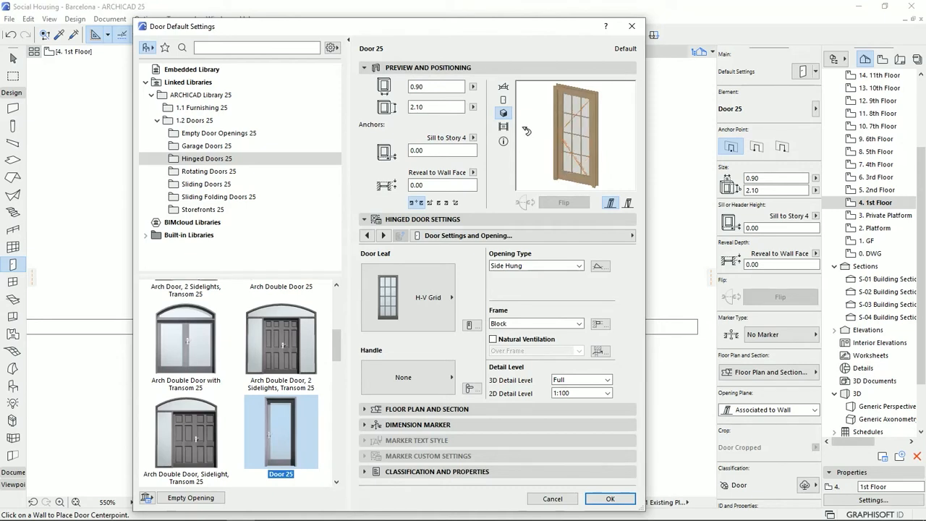
pyautogui.click(504, 88)
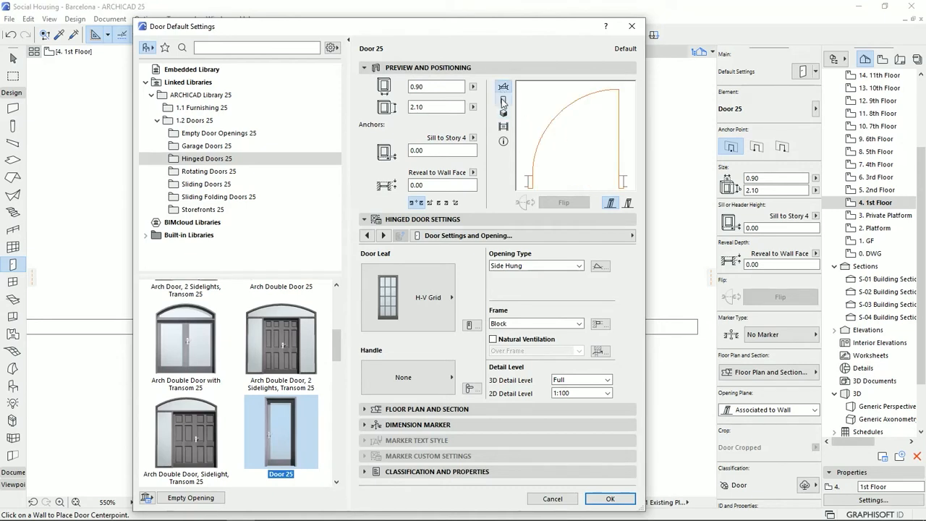
pyautogui.click(504, 101)
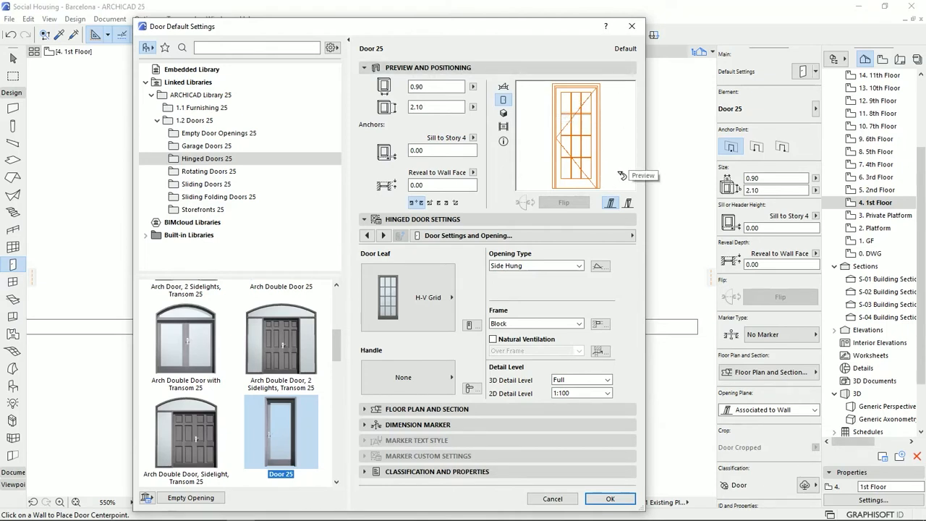
pyautogui.click(504, 114)
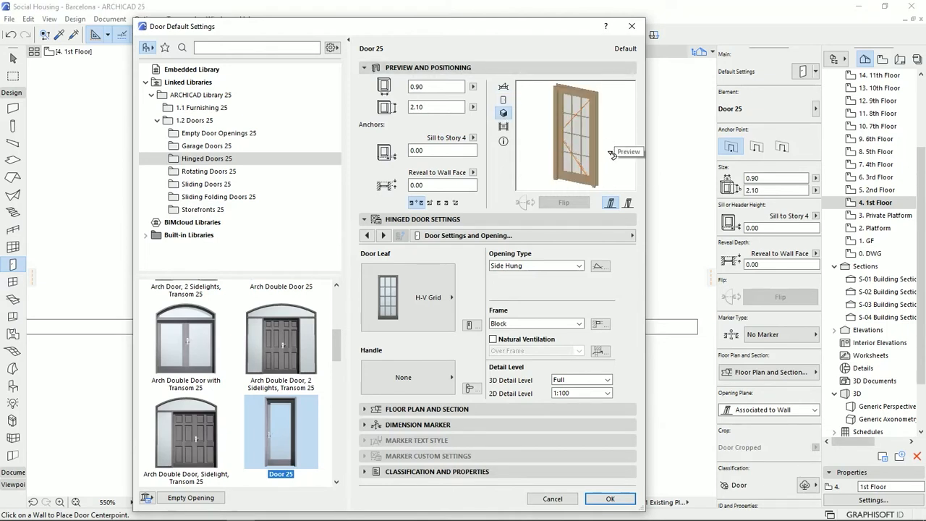
pyautogui.click(503, 126)
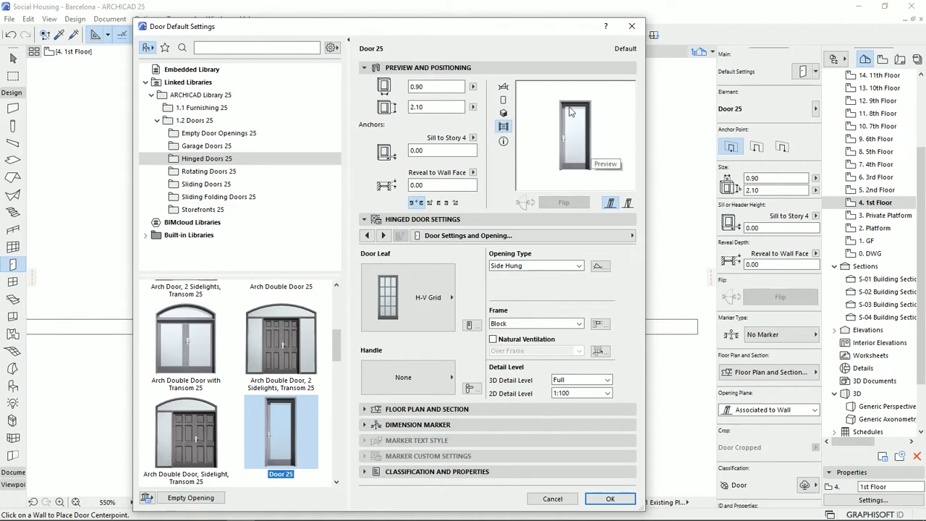
pyautogui.click(503, 141)
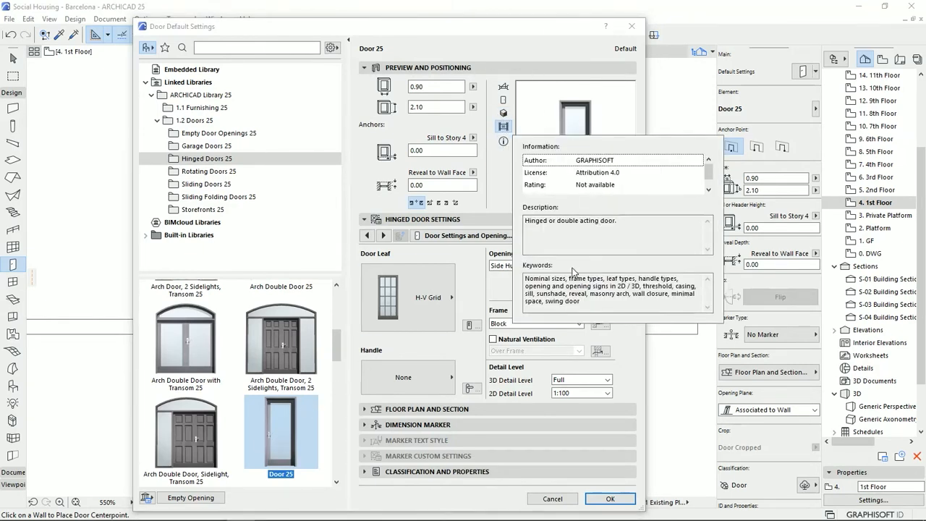
pyautogui.click(503, 114)
pyautogui.click(504, 114)
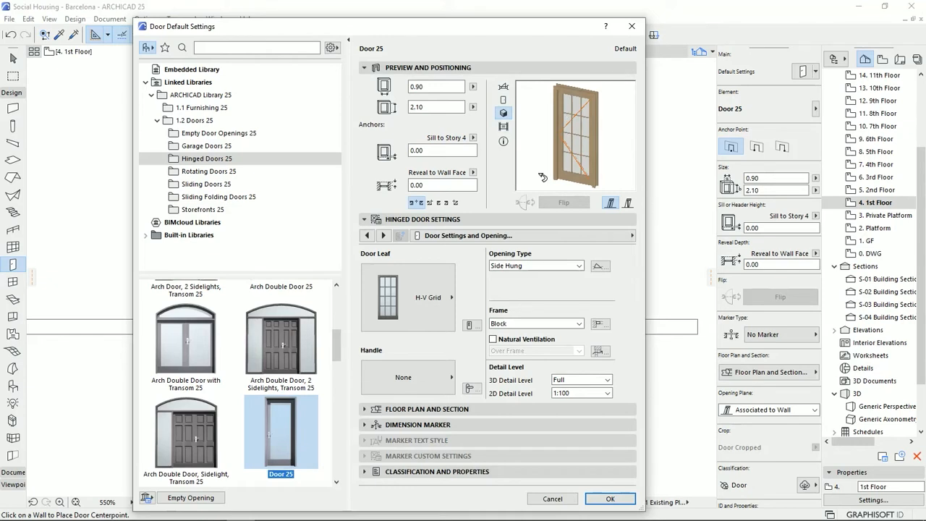
# Go past the Frame and Leaf settings and try natural ventilation over the frame
pyautogui.click(383, 235)
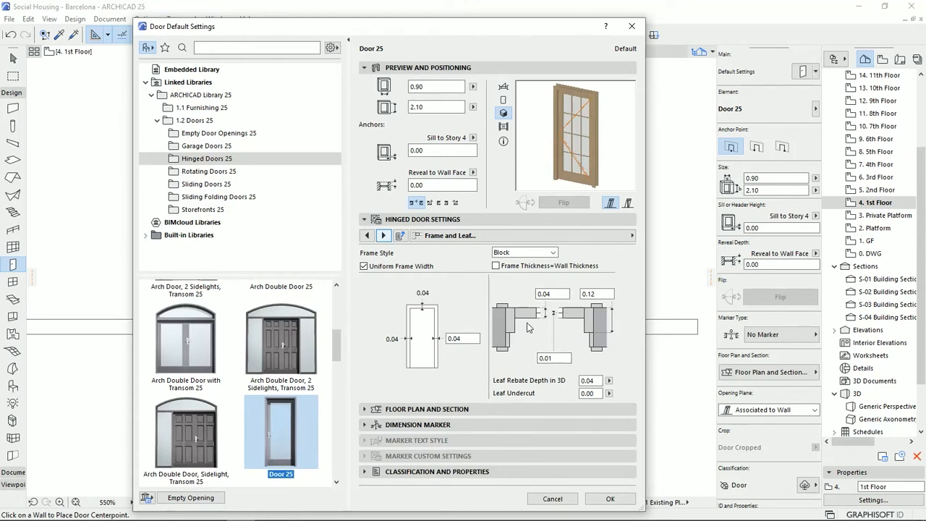
pyautogui.click(383, 236)
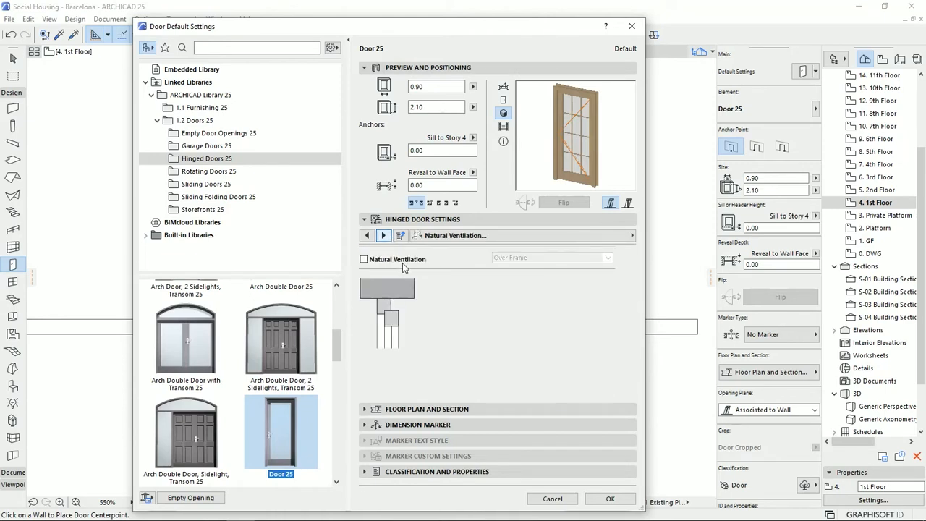
pyautogui.click(364, 259)
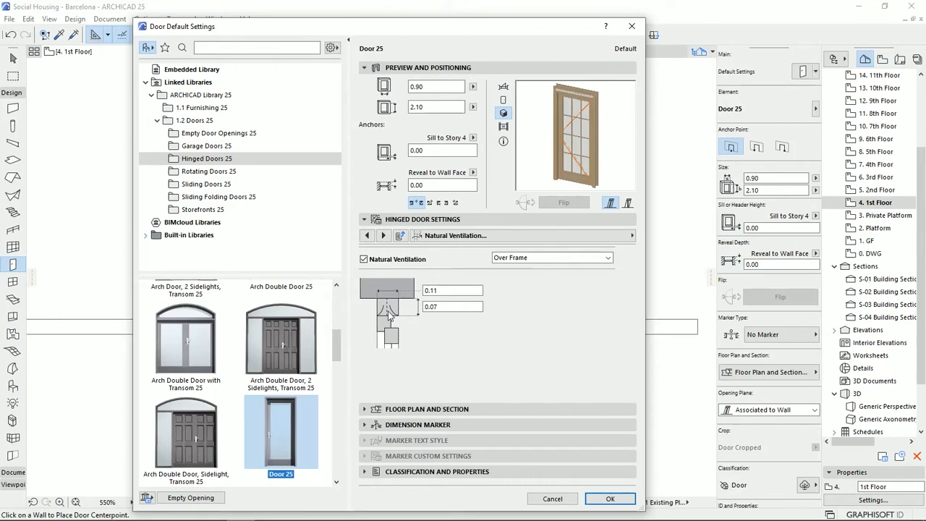
# Set the lower frame width of the H-V Grid leaf to 0.10 on the Door Leaf Type page
pyautogui.click(383, 235)
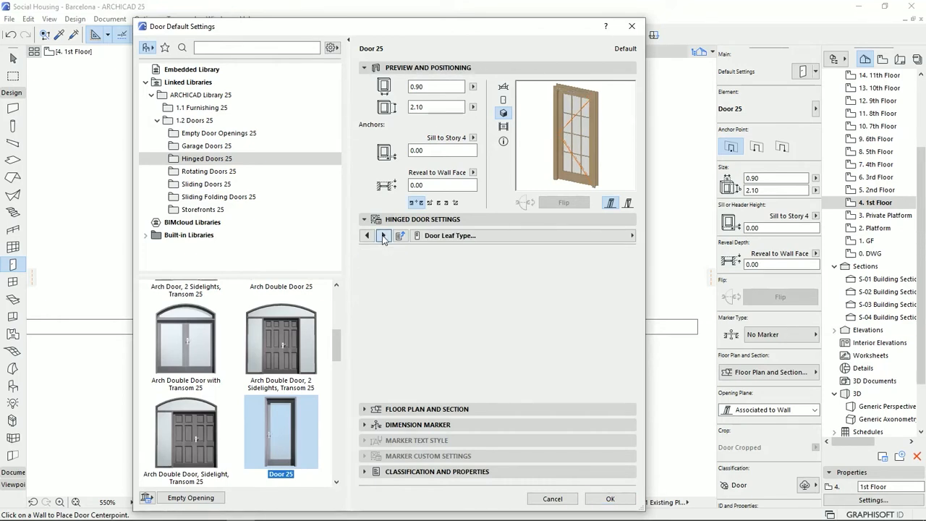
pyautogui.moveTo(483, 263)
pyautogui.mouseDown()
pyautogui.moveTo(483, 297)
pyautogui.moveTo(482, 263)
pyautogui.mouseUp()
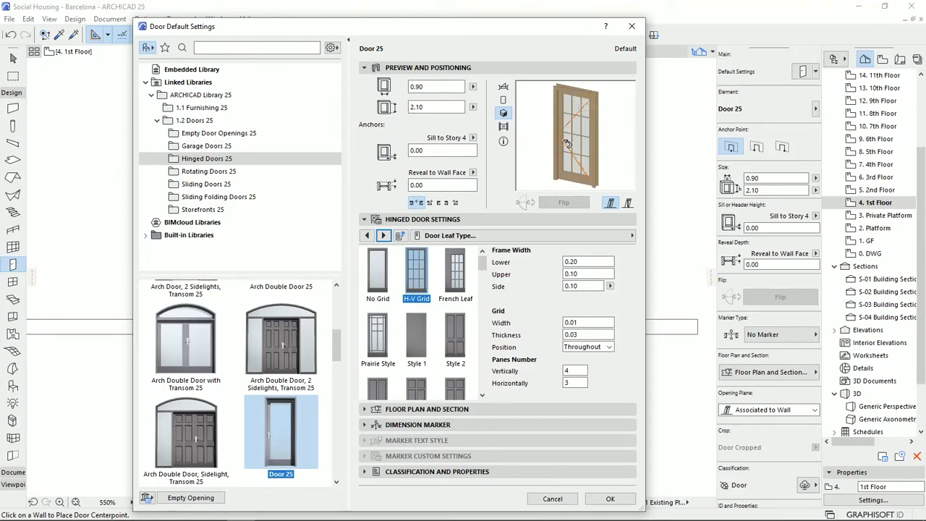
pyautogui.doubleClick(582, 261)
pyautogui.write('1')
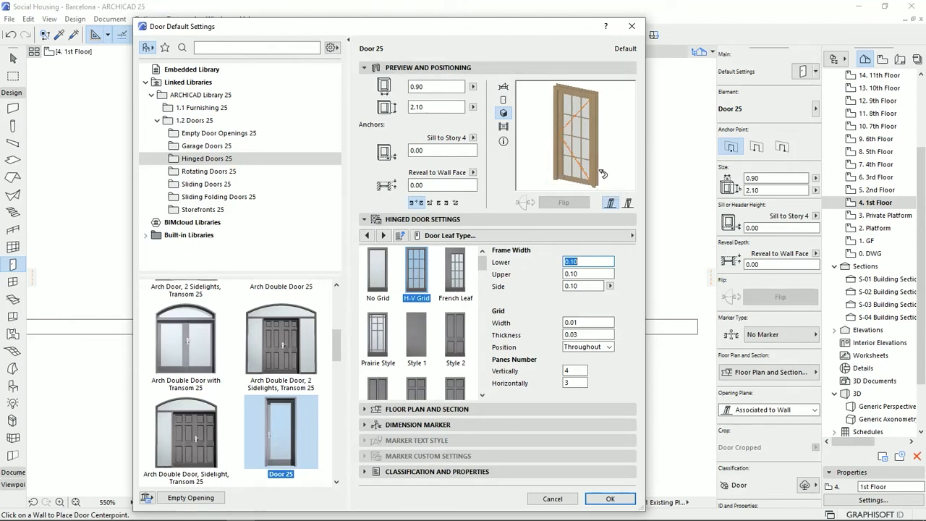
# Set the number of panes in the leaf grid to 5 vertically and 2 horizontally
pyautogui.click(571, 383)
pyautogui.write('3')
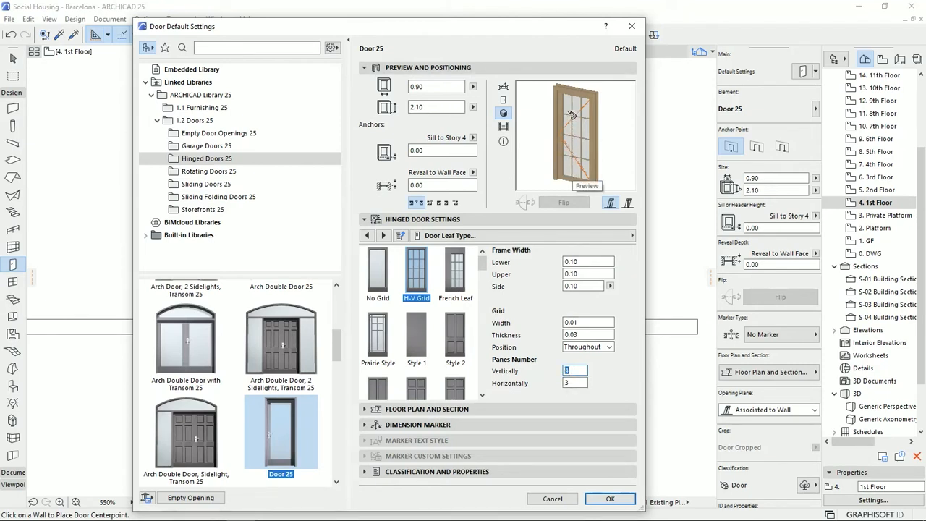
pyautogui.write('4')
pyautogui.press('Tab')
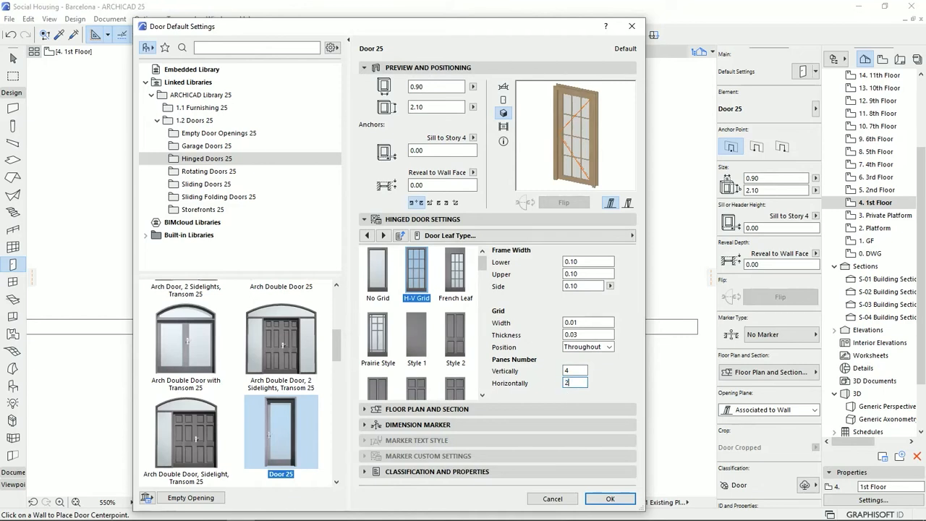
pyautogui.click(566, 370)
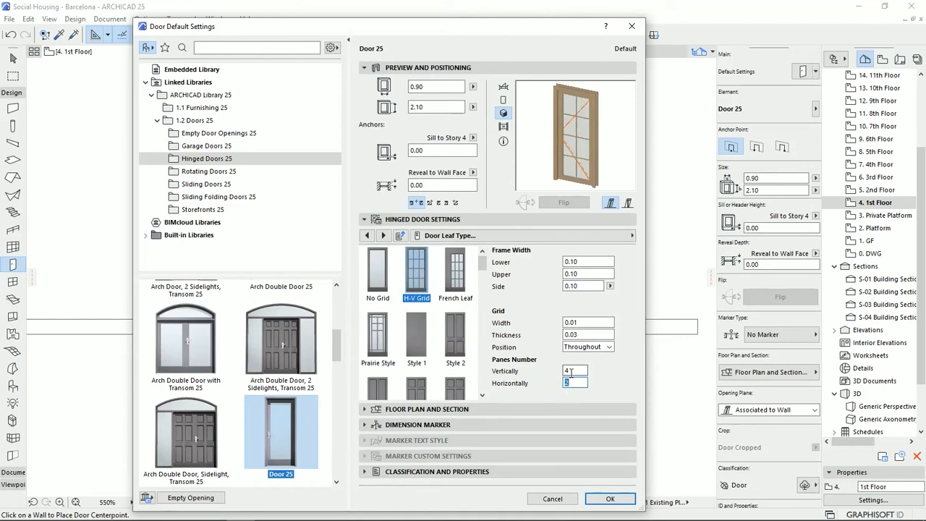
pyautogui.press('Return')
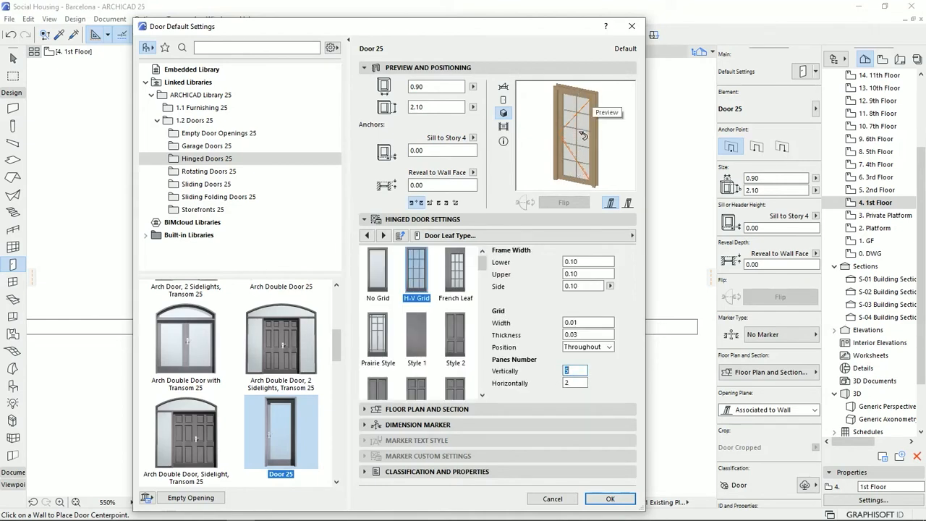
# Choose Handle 5 for the door on the Handle and Kick Board page
pyautogui.click(383, 236)
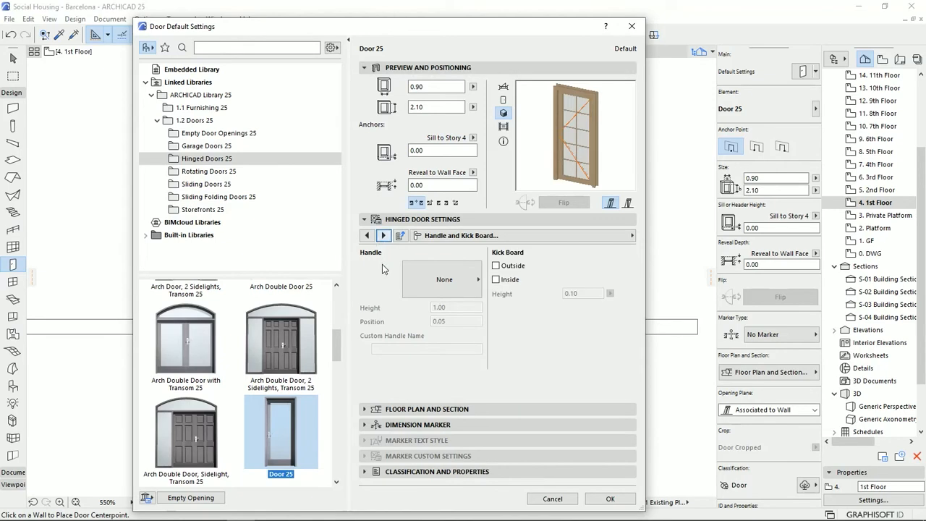
pyautogui.click(435, 282)
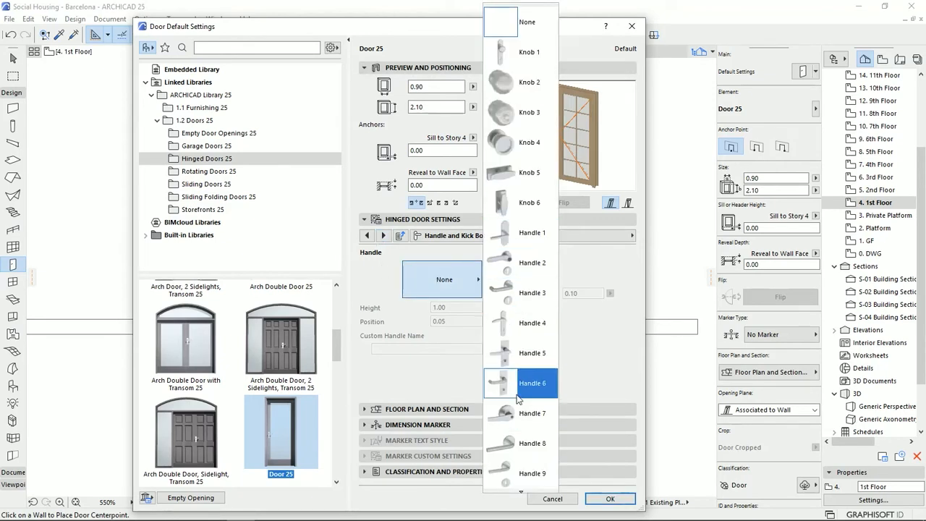
pyautogui.click(530, 353)
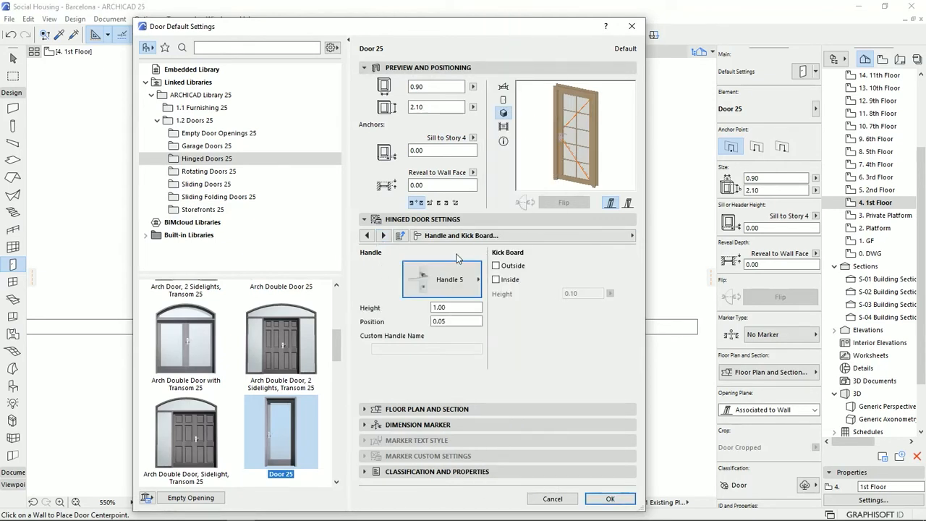
# Set the height of the door handle to 0.90
pyautogui.click(455, 306)
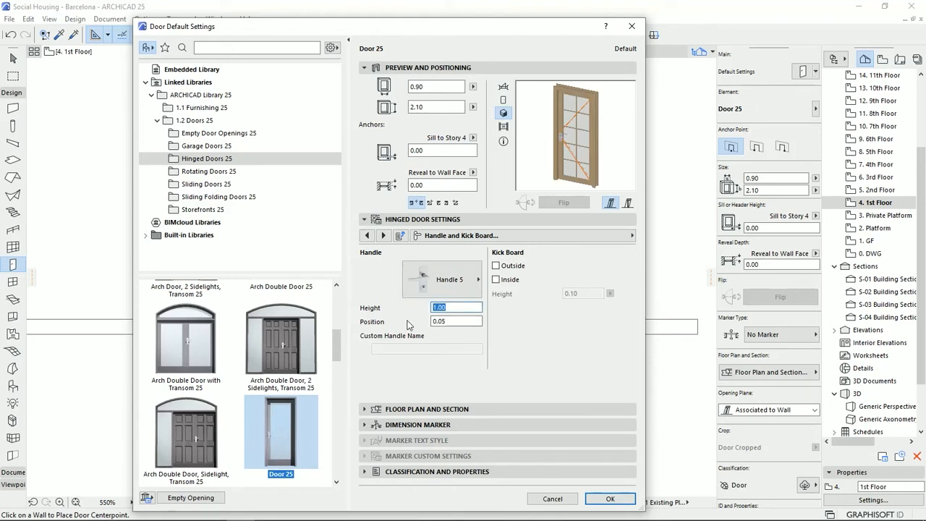
pyautogui.write('.9')
pyautogui.press('Return')
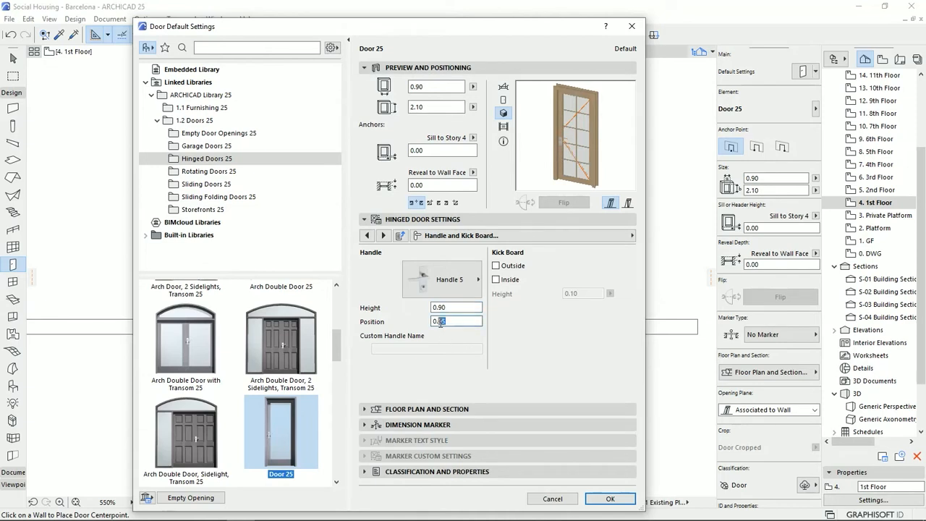
# Try a handle position of 0.15 and restore it to 0.05
pyautogui.moveTo(440, 321); pyautogui.dragTo(427, 325)
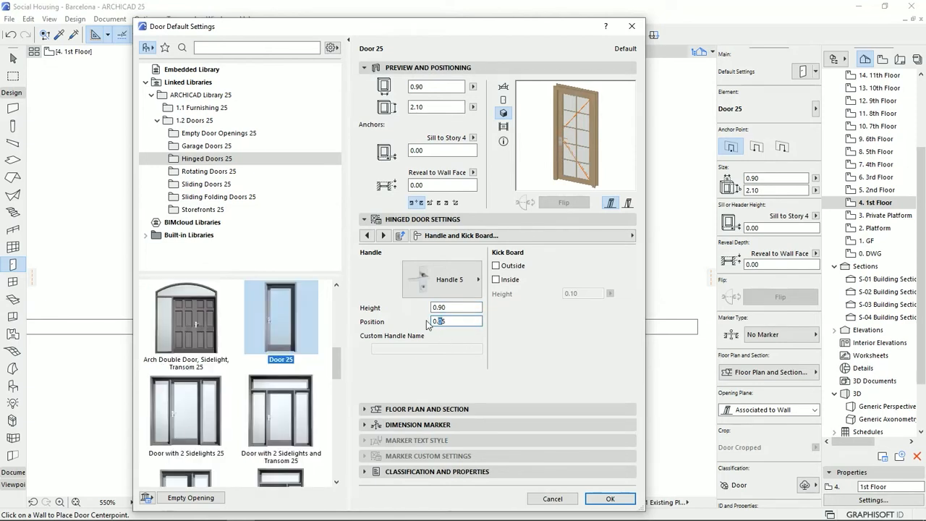
pyautogui.press('Return')
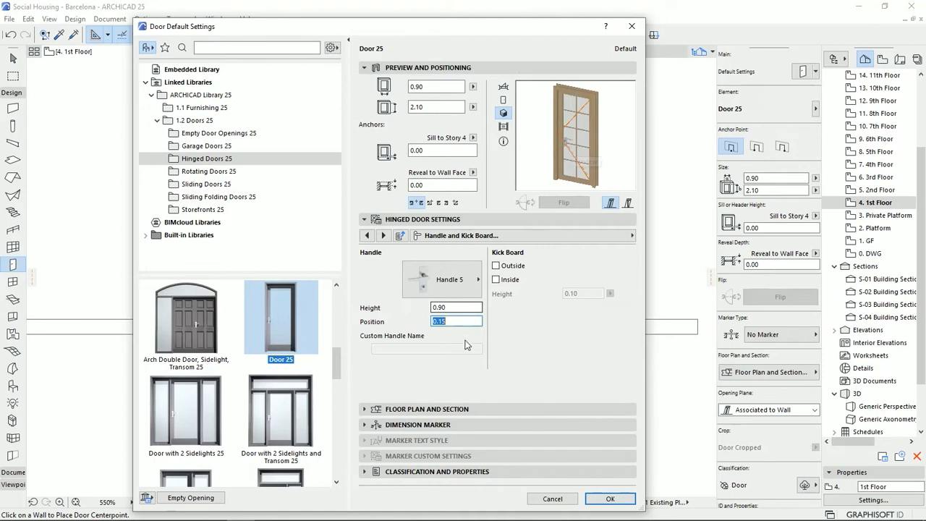
pyautogui.click(443, 322)
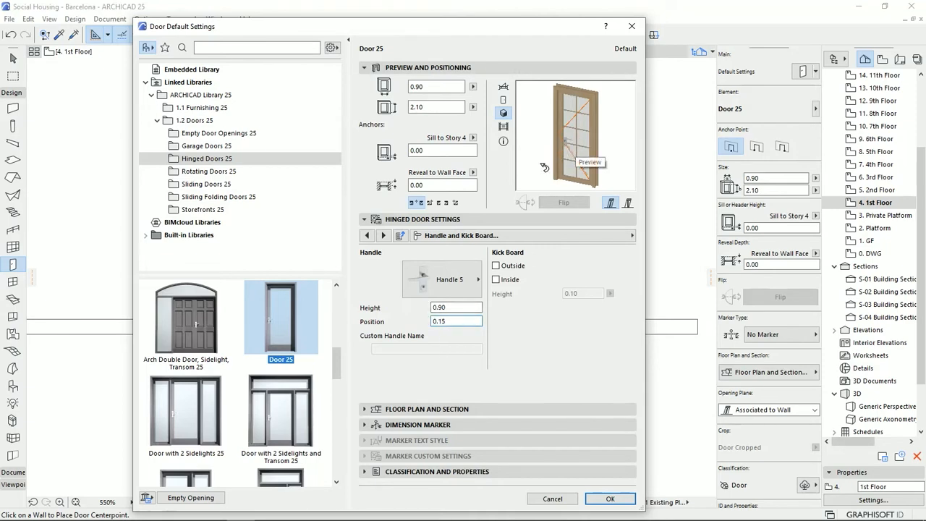
pyautogui.doubleClick(441, 321)
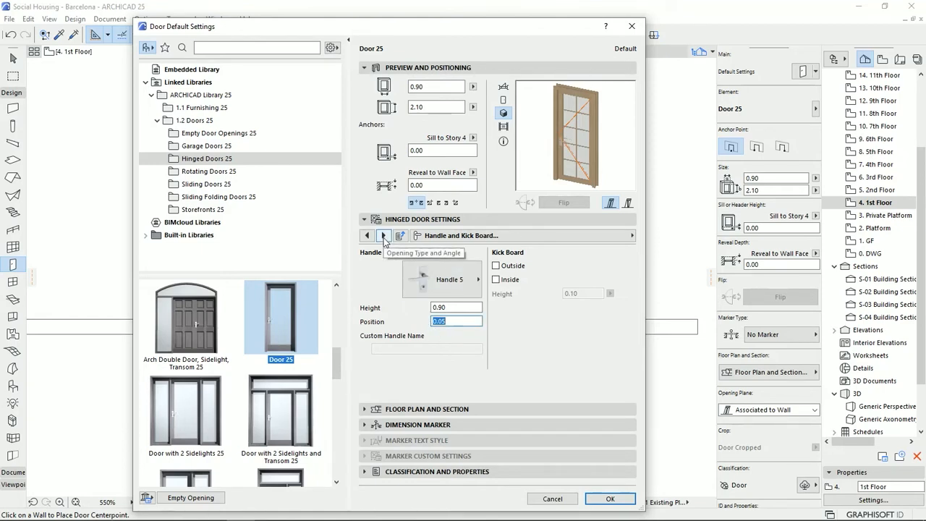
# Compare the door's 2D and 3D previews on the Opening Type and Angle page and set the 3D opening angle to 90°
pyautogui.click(383, 236)
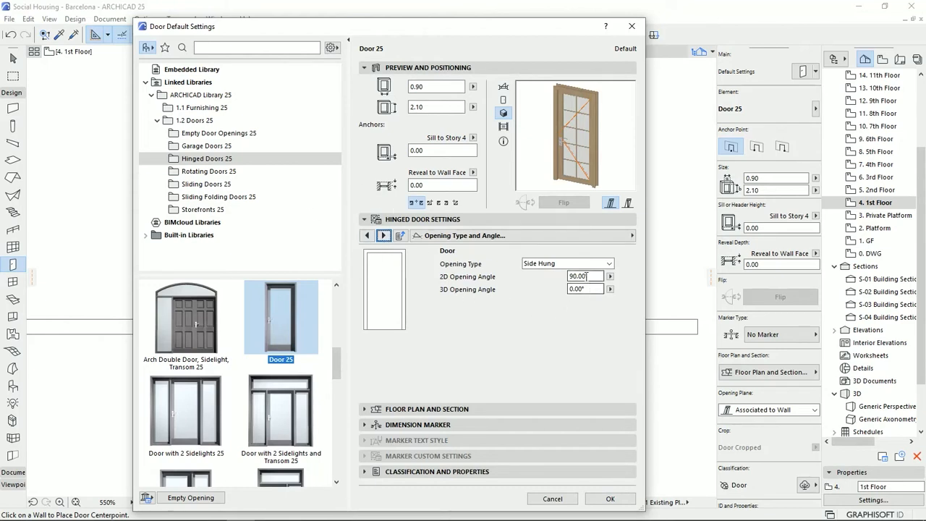
pyautogui.click(503, 86)
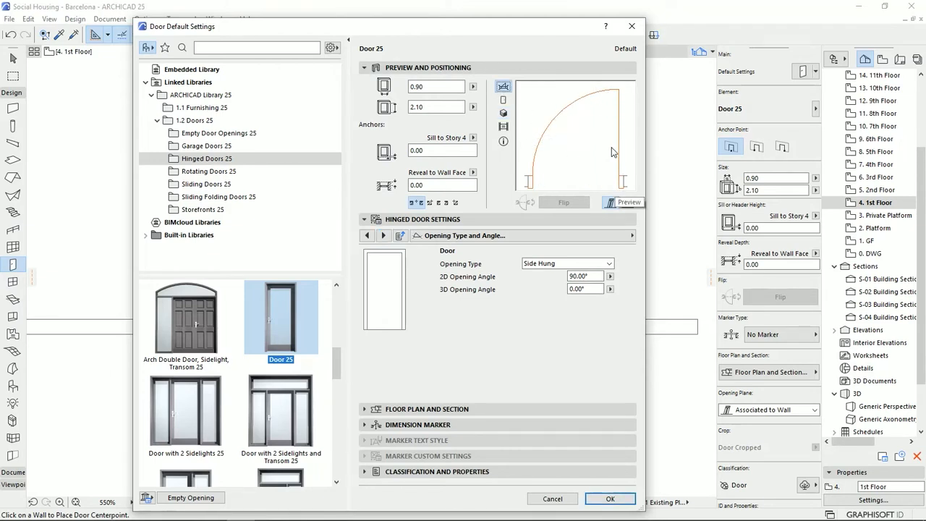
pyautogui.click(504, 114)
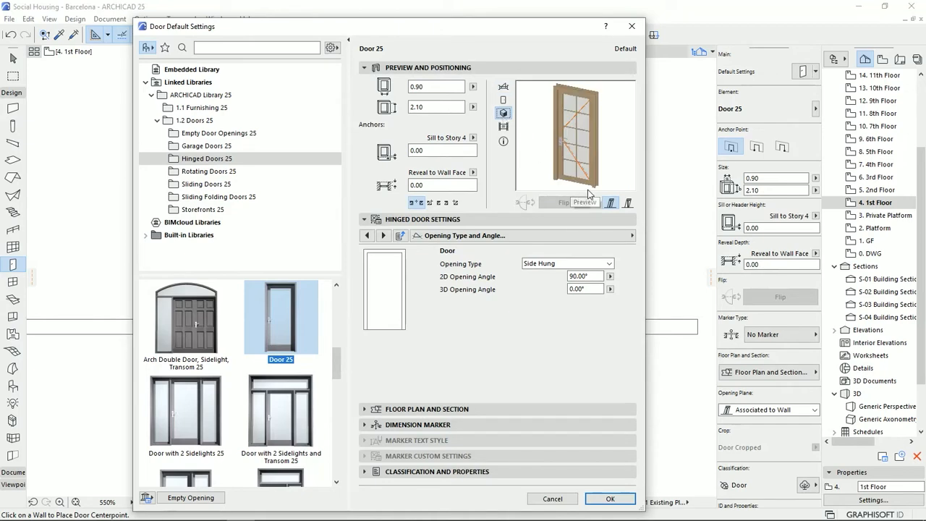
pyautogui.click(582, 288)
pyautogui.write('90')
pyautogui.press('Return')
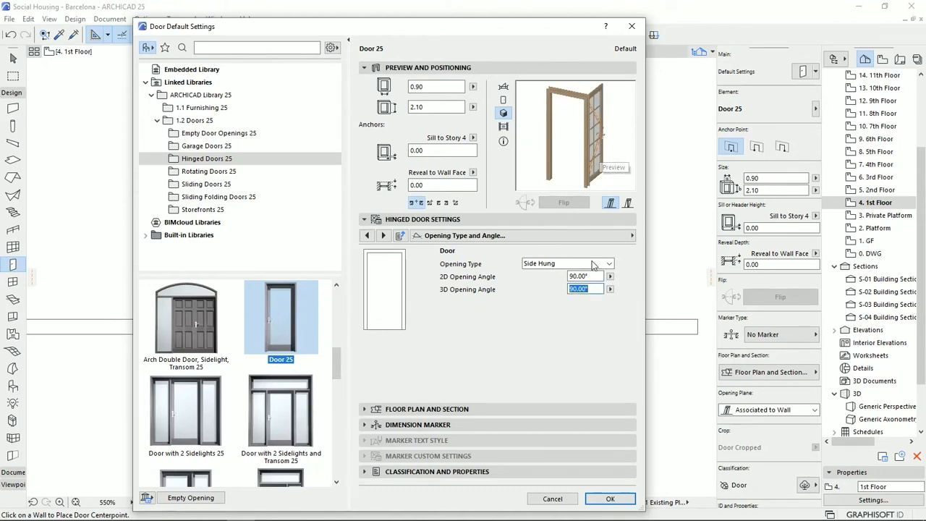
pyautogui.click(611, 290)
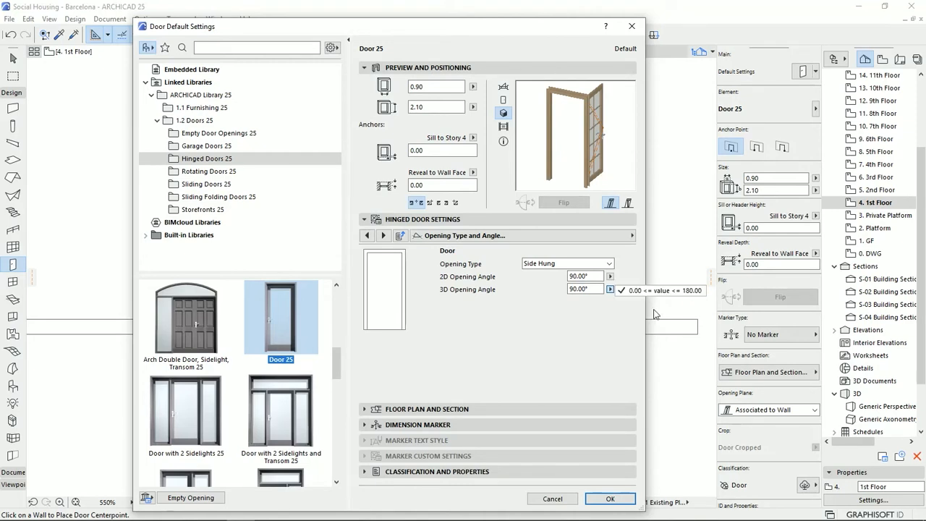
pyautogui.click(580, 336)
# Try 2D opening angles of 45°, 90° and 60° in the door's plan preview
pyautogui.click(503, 86)
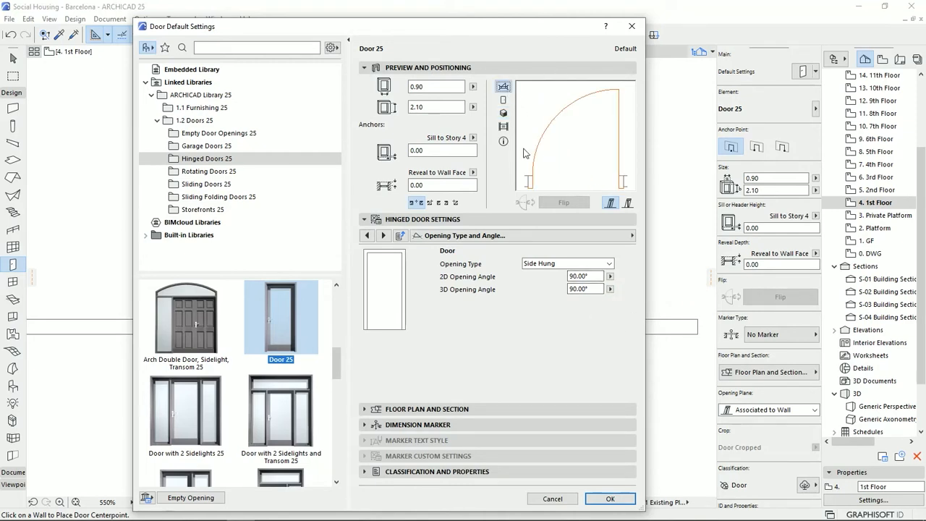
pyautogui.click(583, 275)
pyautogui.write('45')
pyautogui.press('Return')
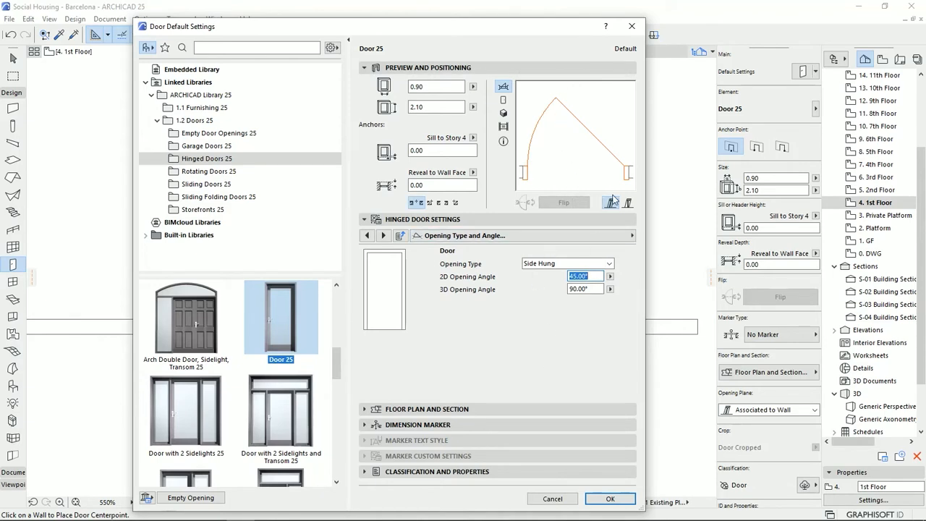
pyautogui.write('90')
pyautogui.press('Return')
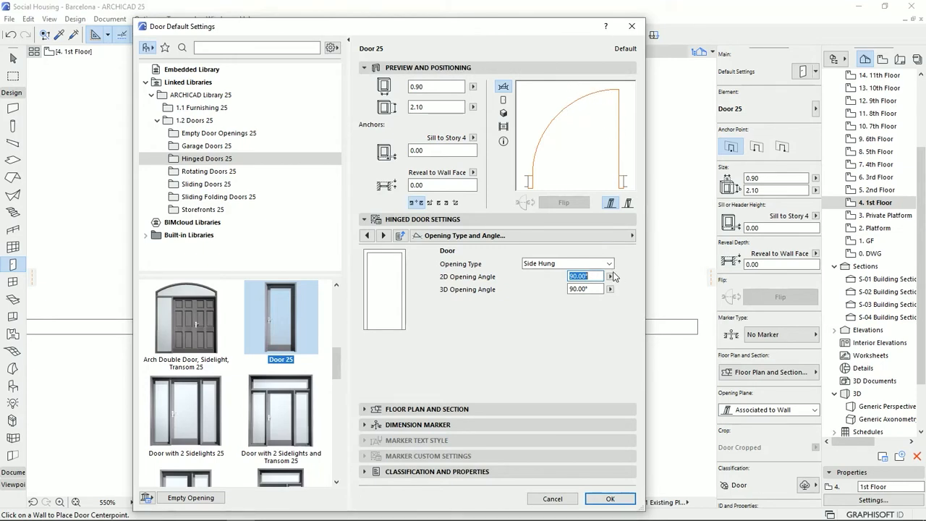
pyautogui.write('60')
pyautogui.press('Return')
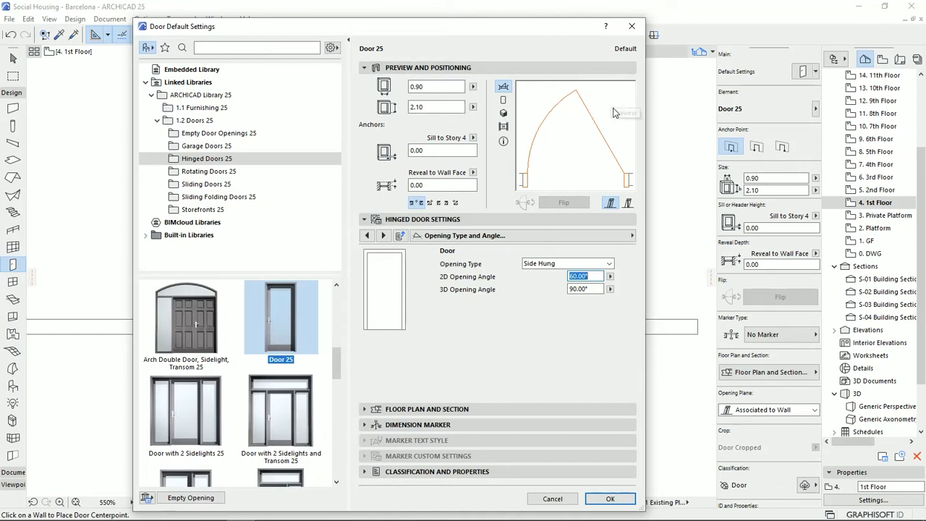
# Override the model view options for the 2D opening lines and try the Straight and Opening Axis Line shapes before returning to Curved
pyautogui.click(384, 236)
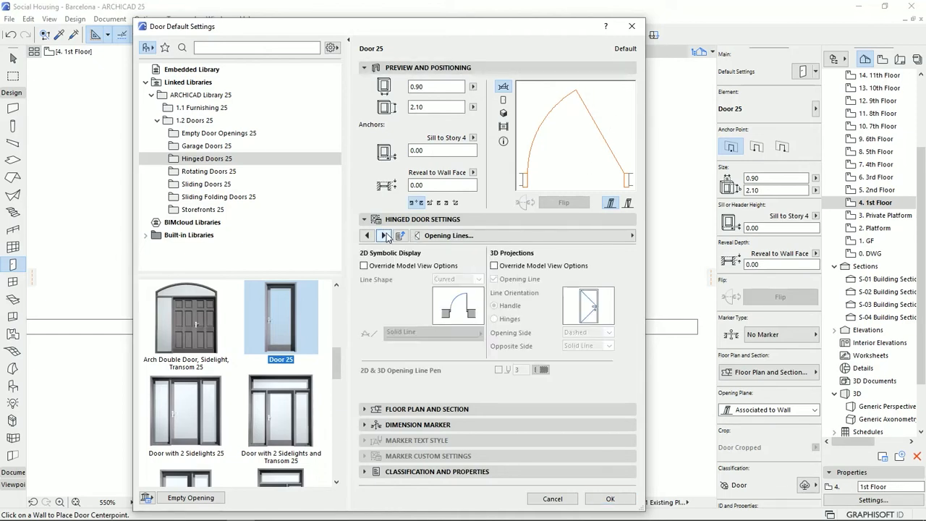
pyautogui.click(365, 266)
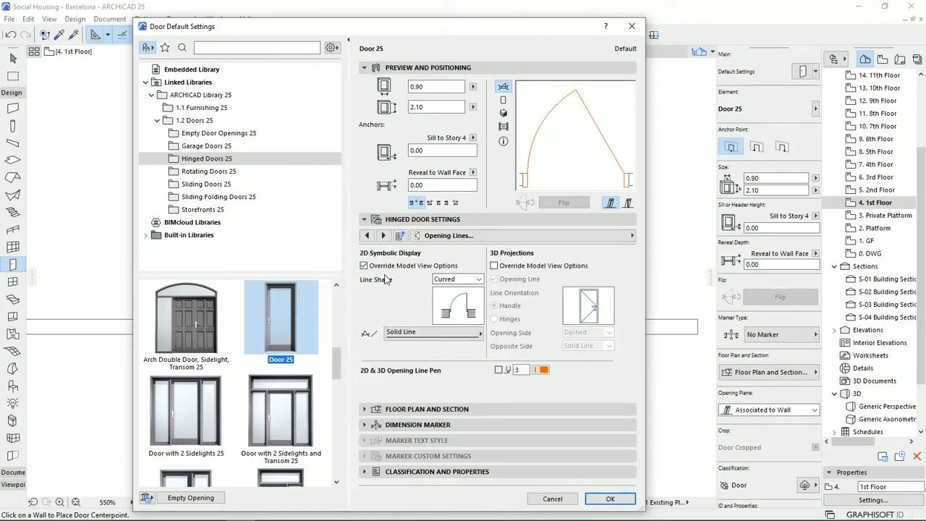
pyautogui.click(476, 279)
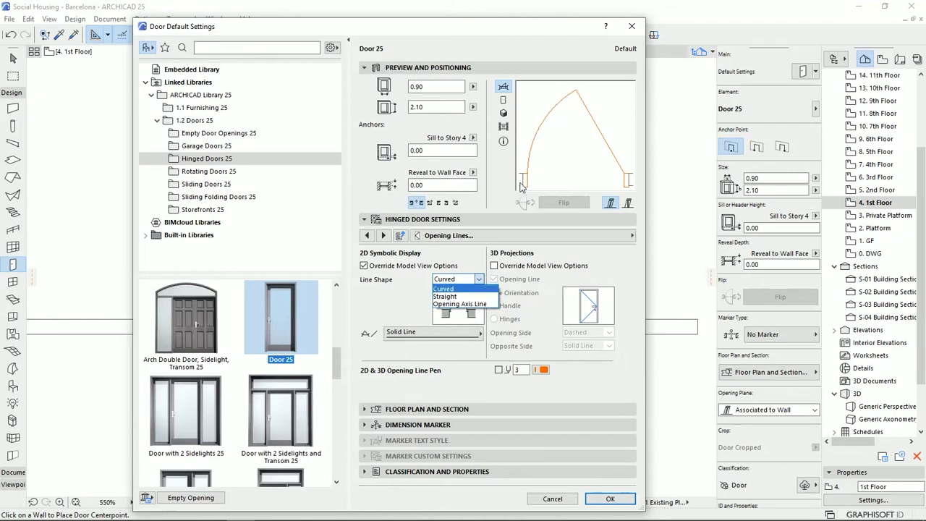
pyautogui.click(468, 297)
pyautogui.click(478, 281)
pyautogui.click(473, 306)
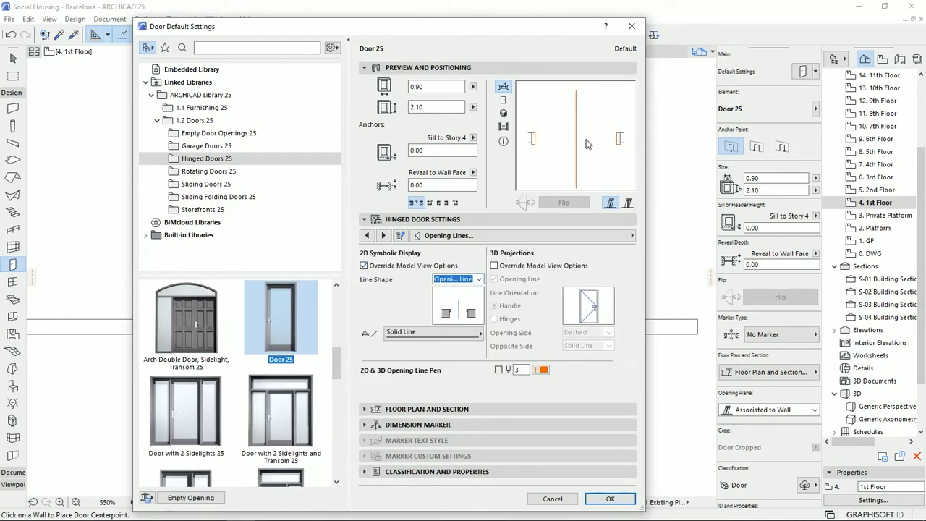
pyautogui.click(476, 281)
pyautogui.click(470, 289)
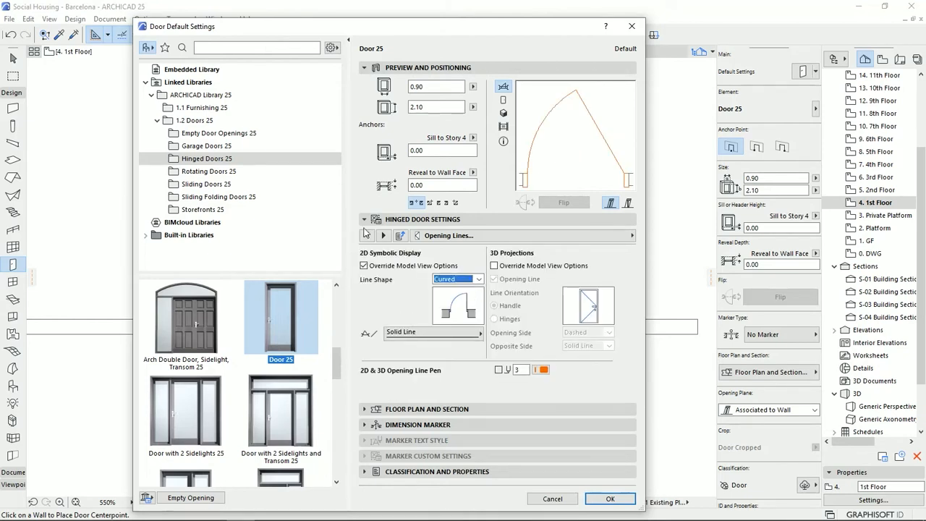
# Set the 2D opening angle of the side-hung door to 90°
pyautogui.click(367, 235)
pyautogui.click(582, 276)
pyautogui.write('90')
pyautogui.press('Return')
# Try dashed and Dotted line types for the curved 2D opening line and restore Solid Line
pyautogui.click(383, 235)
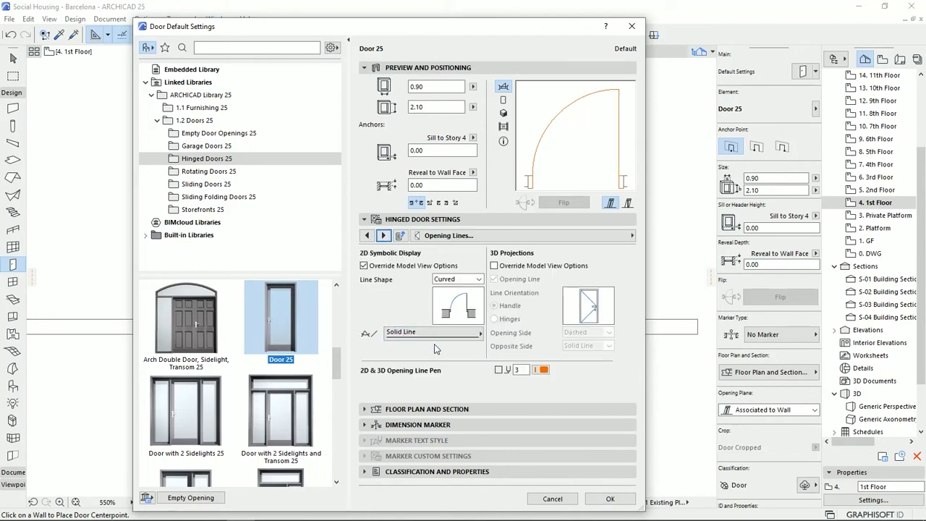
pyautogui.click(435, 337)
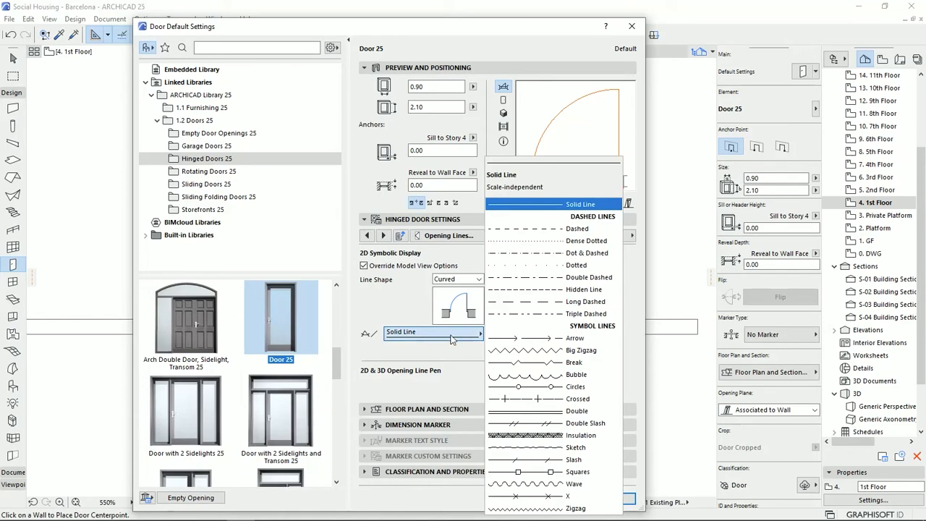
pyautogui.click(539, 291)
pyautogui.click(434, 333)
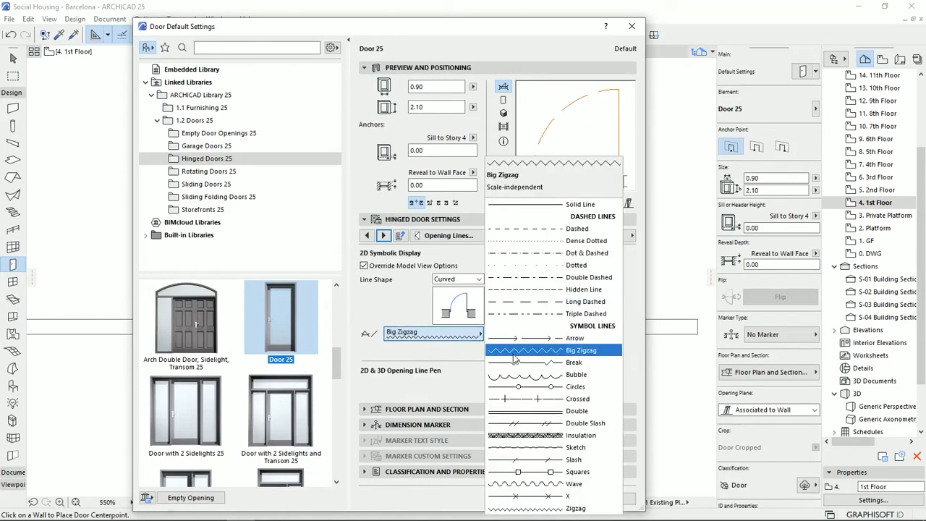
pyautogui.click(530, 269)
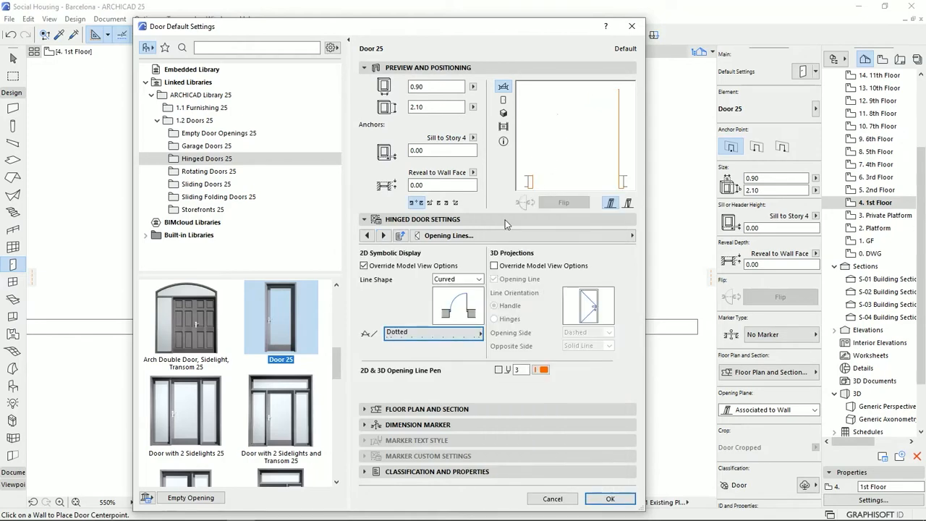
pyautogui.click(444, 334)
pyautogui.click(538, 204)
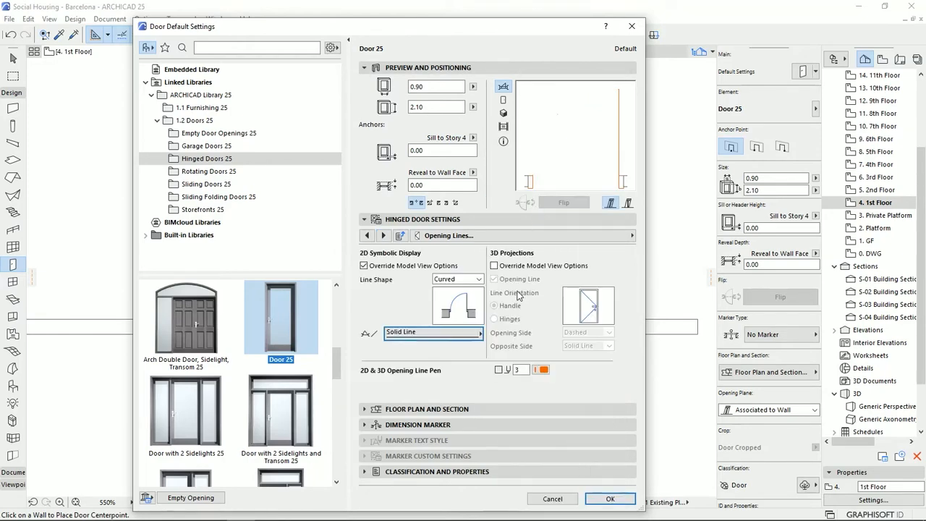
# Override the model view options for 3D projections and switch the opening line off and on again in the 3D preview
pyautogui.click(503, 113)
pyautogui.moveTo(613, 167); pyautogui.dragTo(570, 166)
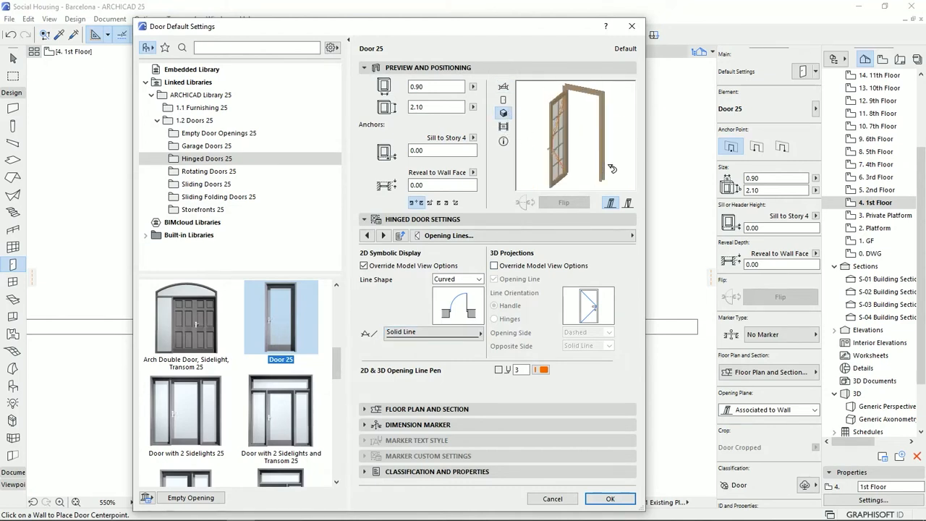
pyautogui.click(494, 267)
pyautogui.click(495, 279)
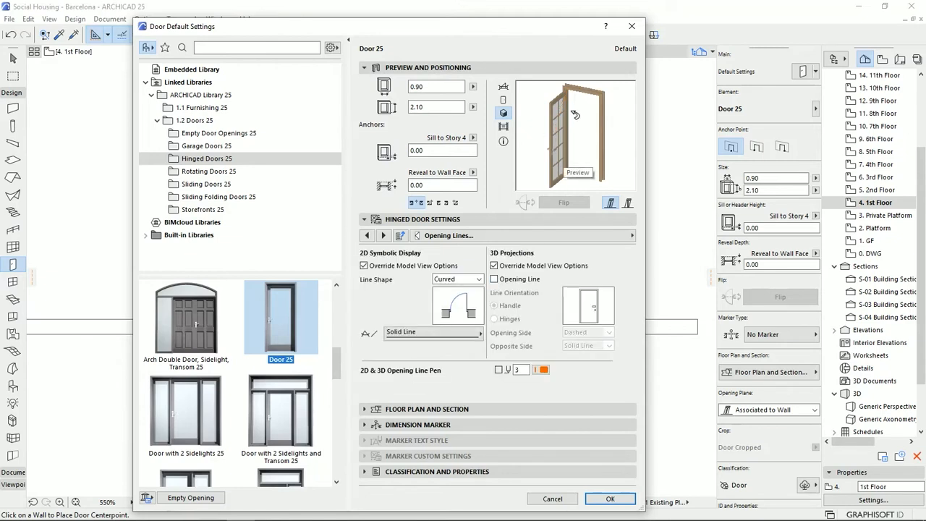
pyautogui.click(494, 280)
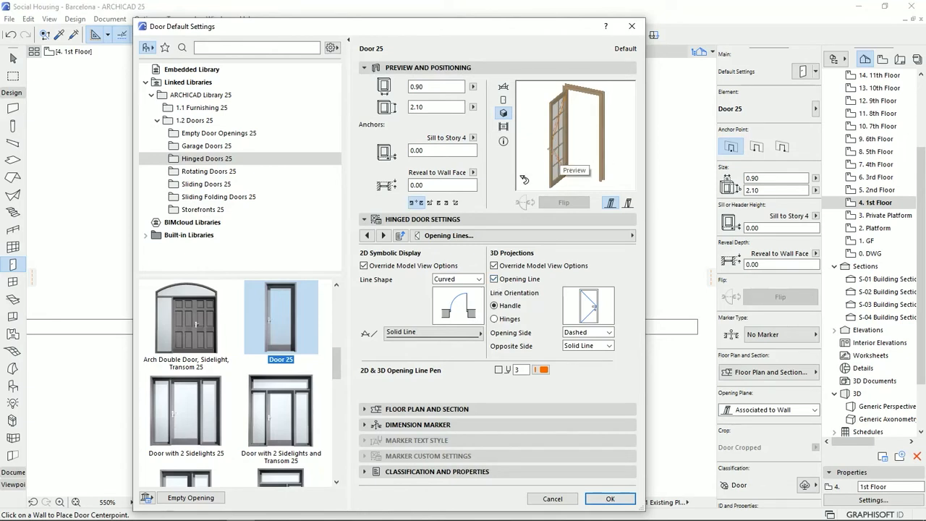
# Set the 3D opening angle of the door to 0° and rotate the preview to check it
pyautogui.click(367, 235)
pyautogui.moveTo(592, 288); pyautogui.dragTo(556, 288)
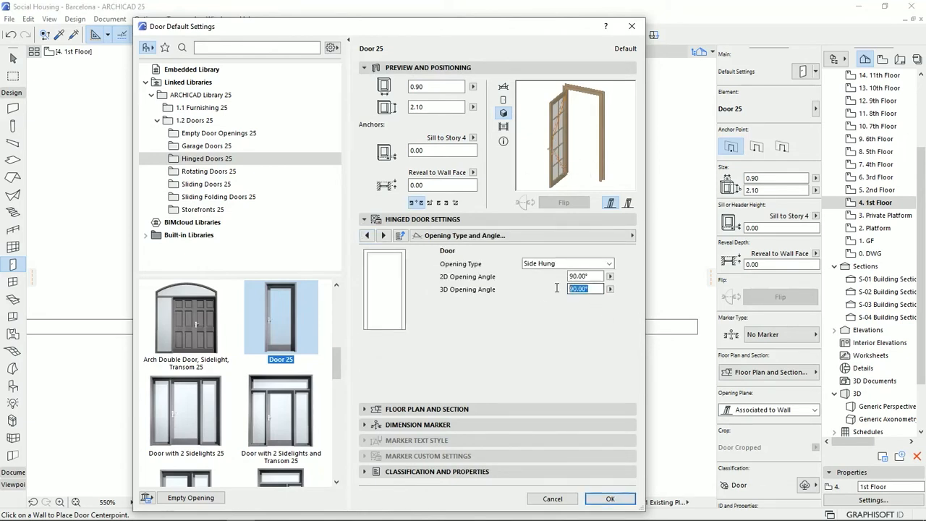
pyautogui.write('0')
pyautogui.click(594, 115)
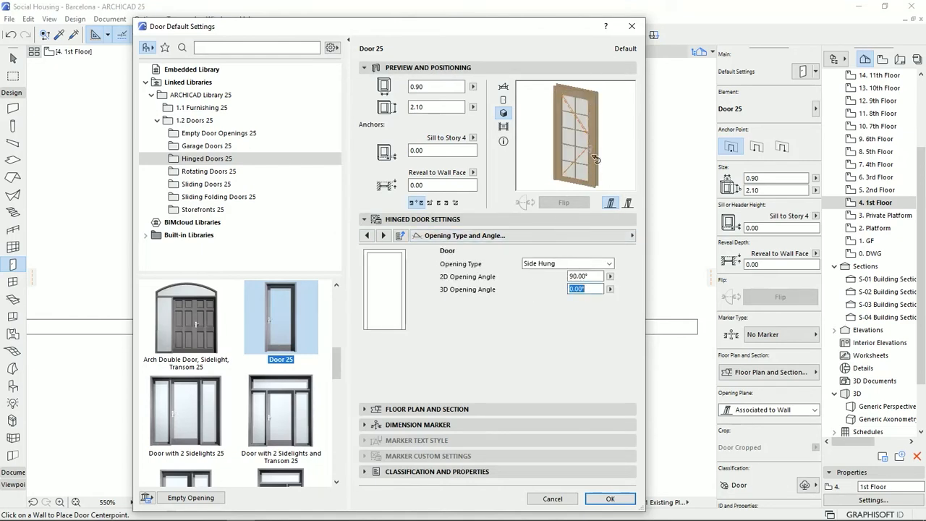
# Set the 2D and 3D opening line pen to blue pen 5 and check it in both the plan and 3D previews
pyautogui.click(383, 235)
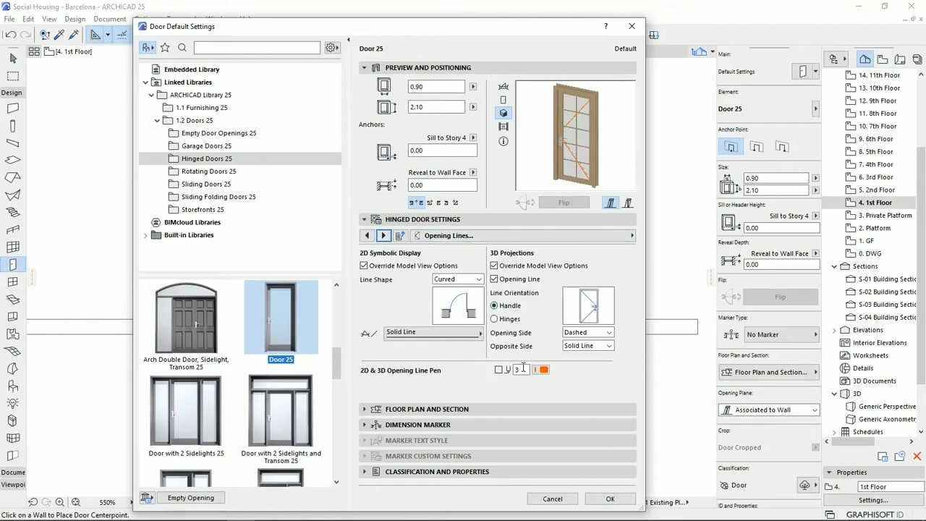
pyautogui.click(503, 86)
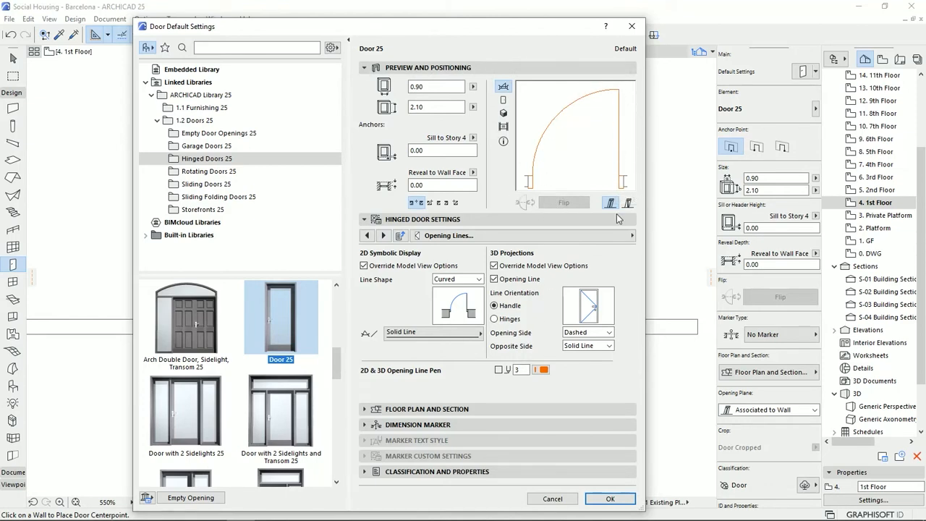
pyautogui.click(546, 371)
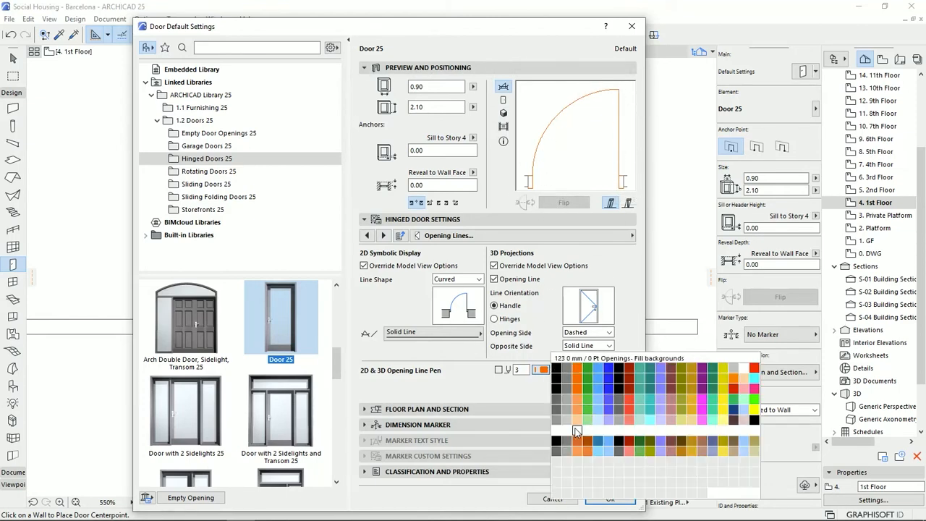
pyautogui.click(600, 374)
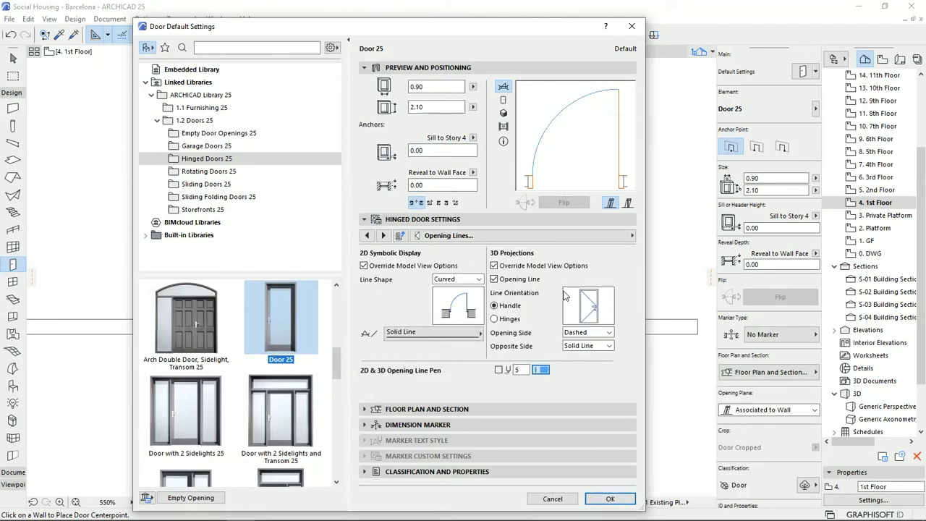
pyautogui.click(504, 113)
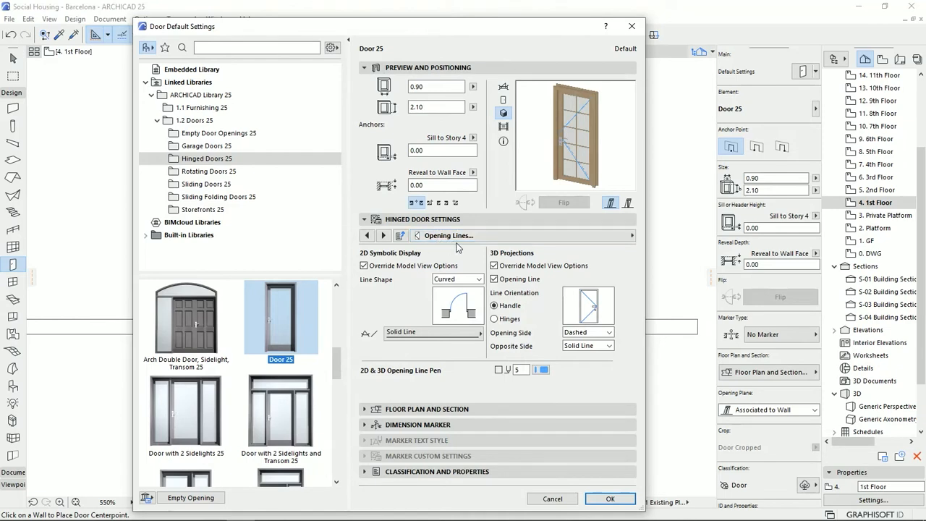
# Enable uniform door surfaces and set the outside frame surface to Paint - Vermilion, checking the door in the 3D preview
pyautogui.click(503, 87)
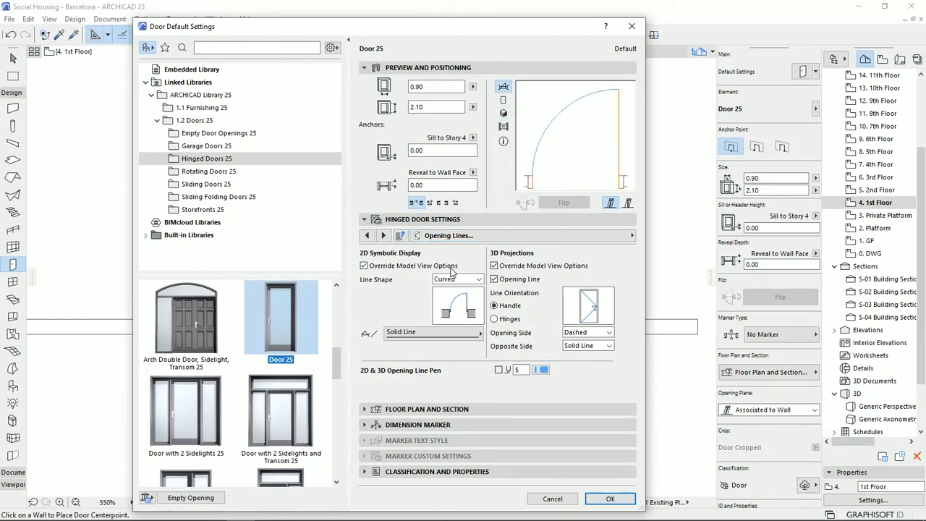
pyautogui.click(383, 235)
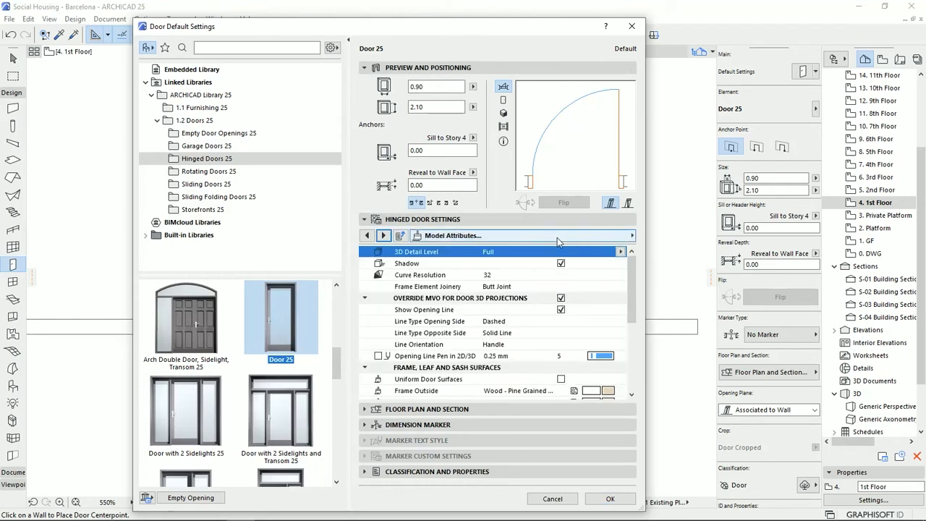
pyautogui.moveTo(632, 275); pyautogui.dragTo(633, 273)
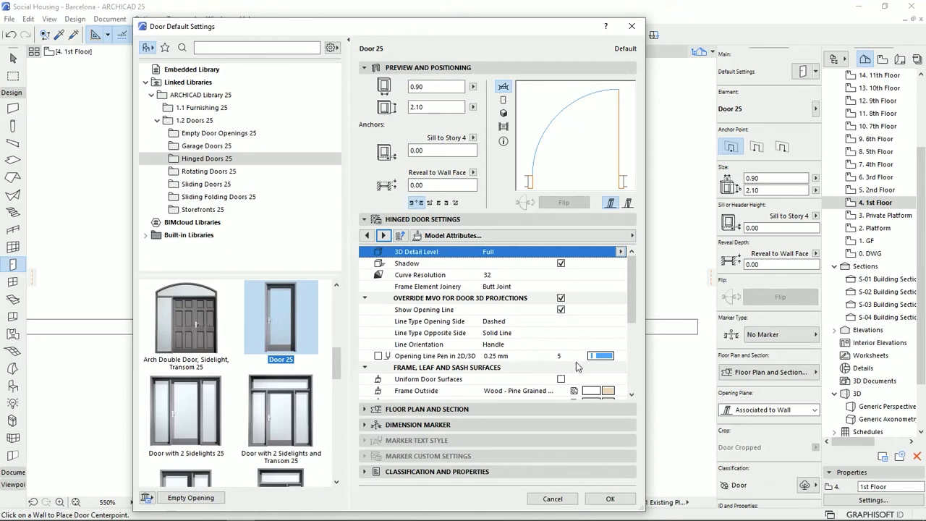
pyautogui.moveTo(634, 309); pyautogui.dragTo(633, 318)
pyautogui.scroll(-1, 632, 352)
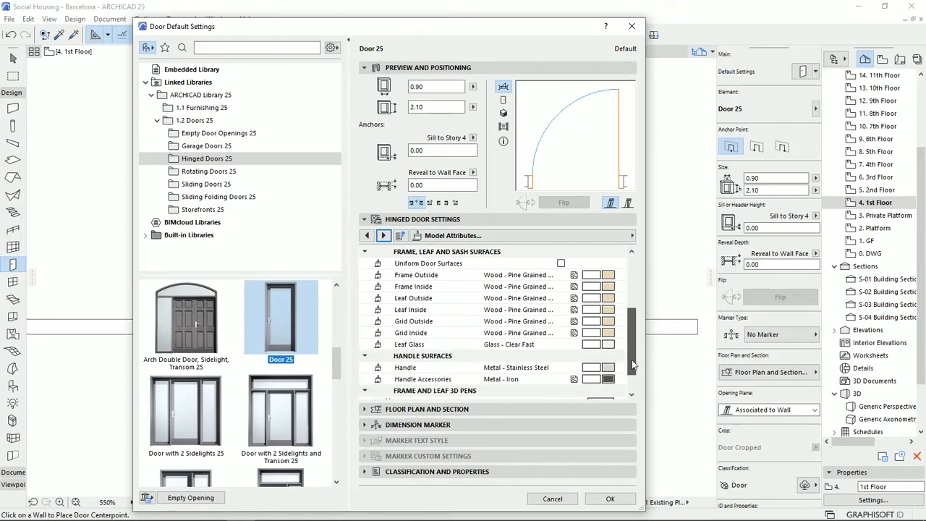
pyautogui.click(502, 113)
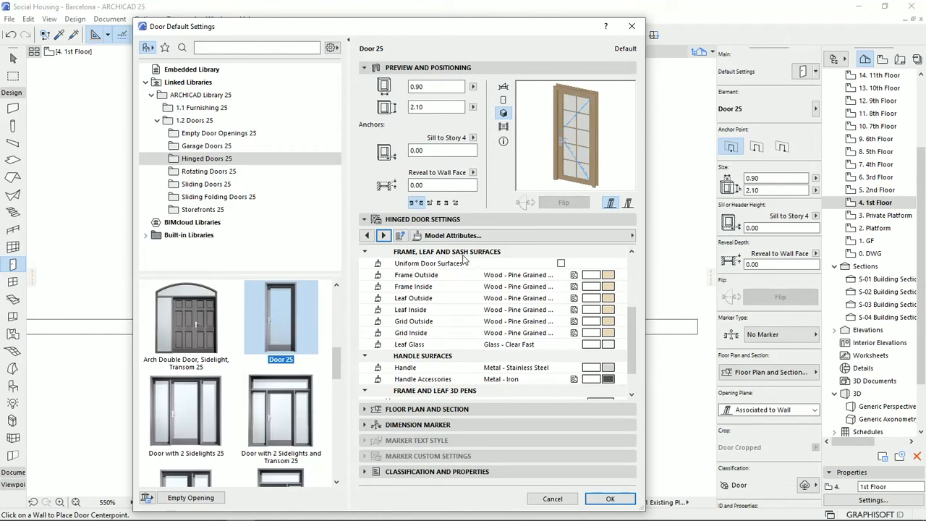
pyautogui.click(560, 263)
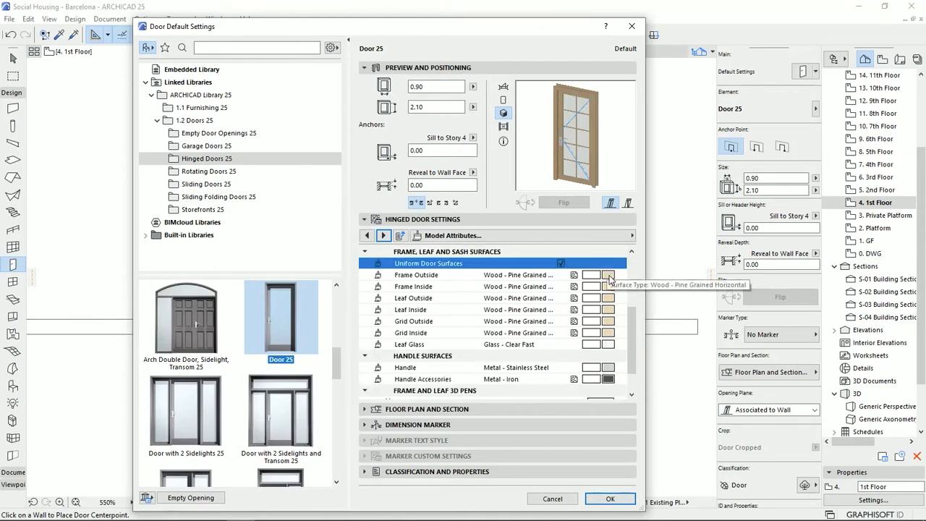
pyautogui.click(608, 273)
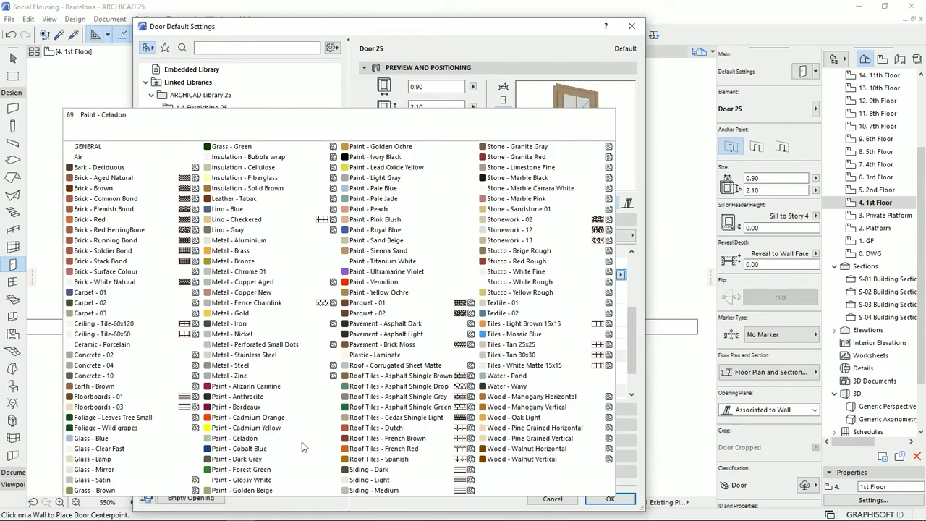
pyautogui.click(374, 281)
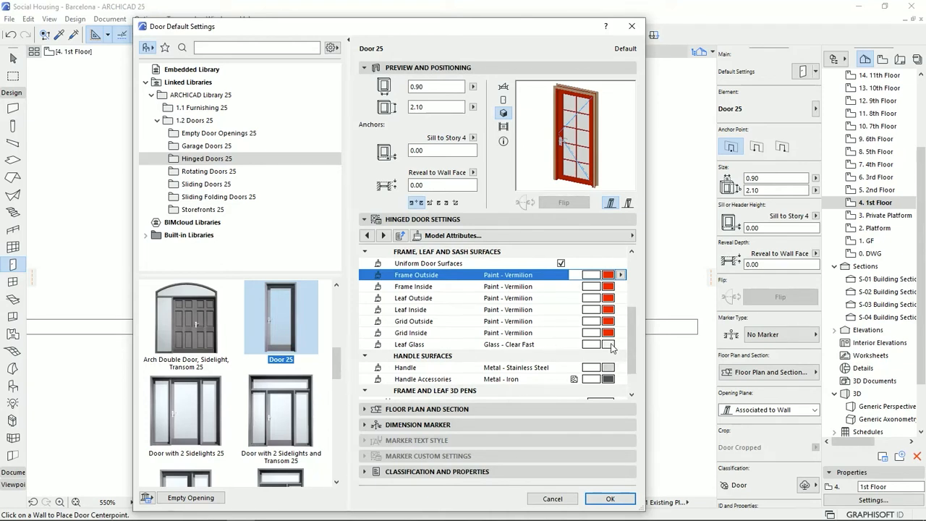
pyautogui.scroll(-2, 605, 351)
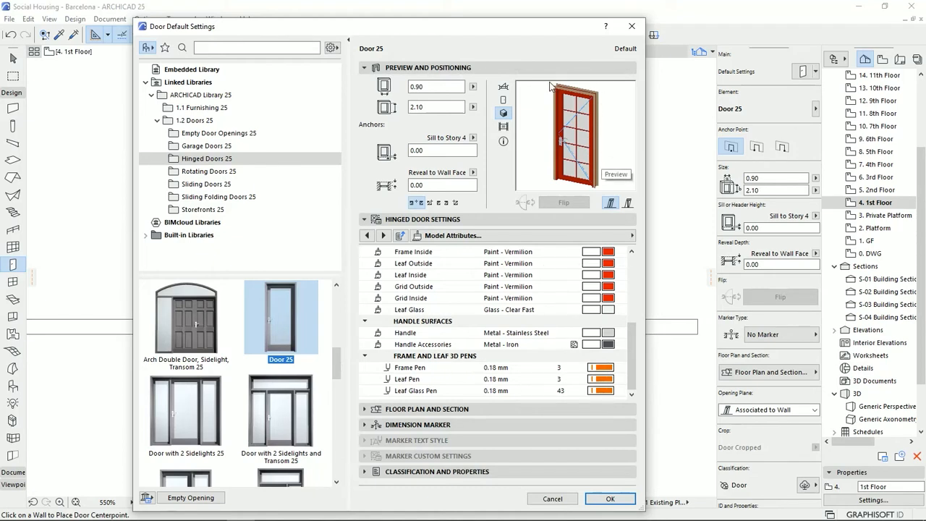
pyautogui.moveTo(554, 180); pyautogui.dragTo(556, 183)
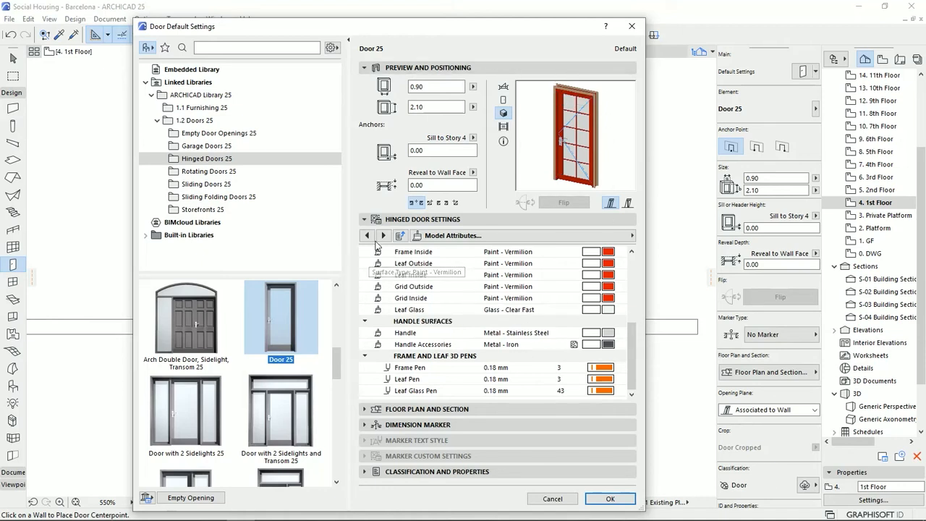
# Set the wall opening's reveal type to Splayed Reveal and inspect its reveal depth
pyautogui.click(383, 236)
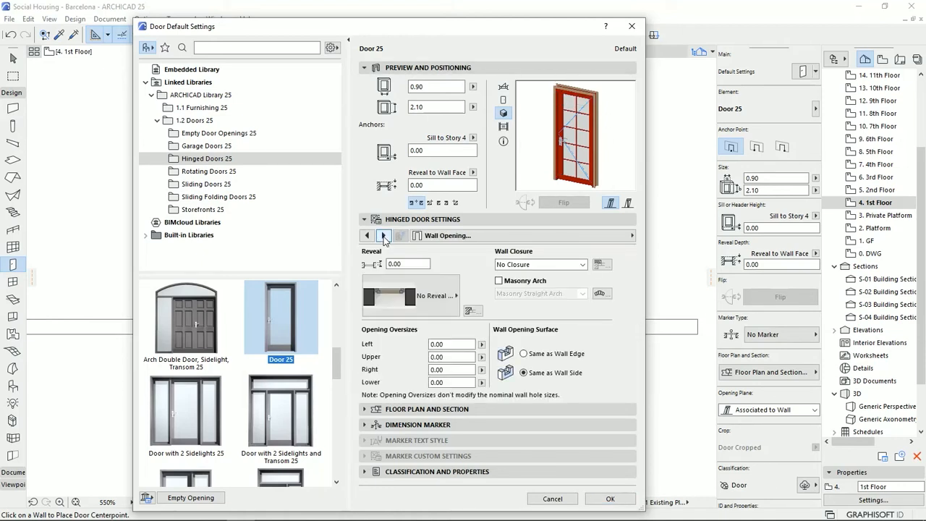
pyautogui.click(443, 303)
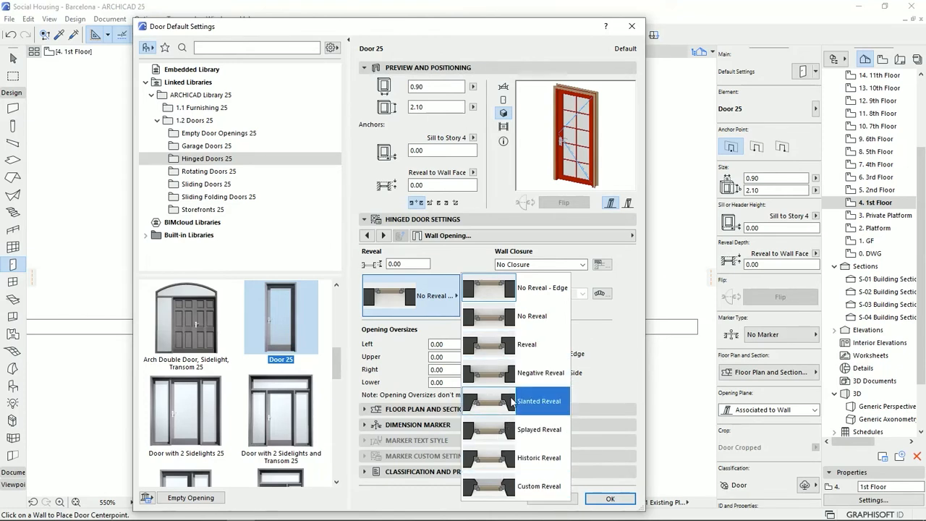
pyautogui.click(511, 430)
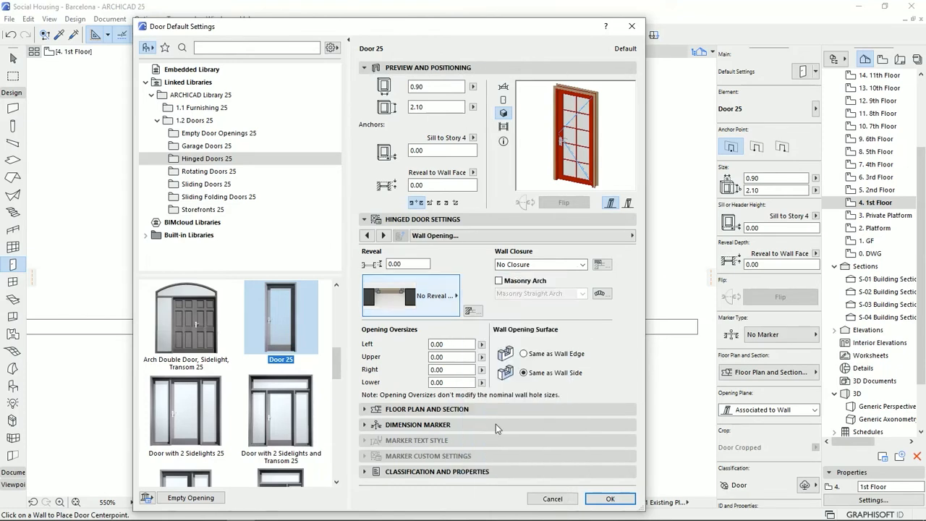
pyautogui.doubleClick(407, 263)
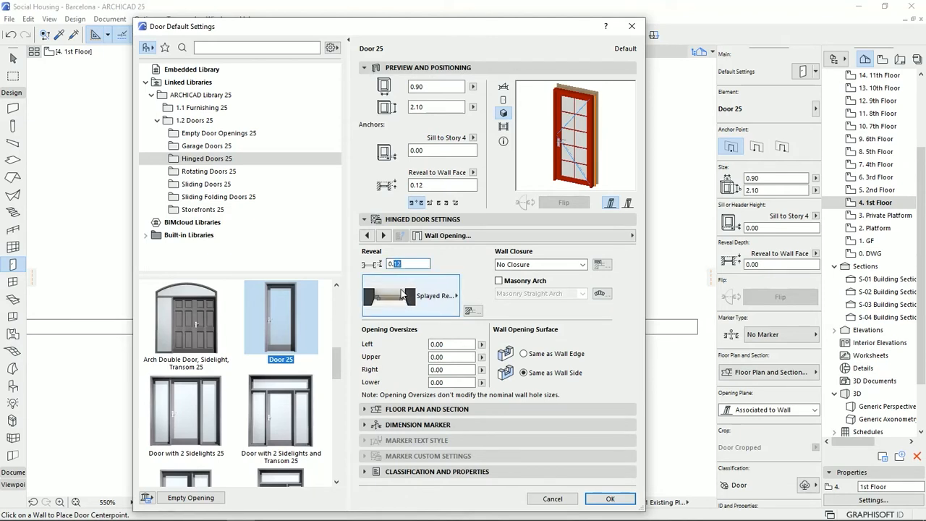
pyautogui.click(403, 264)
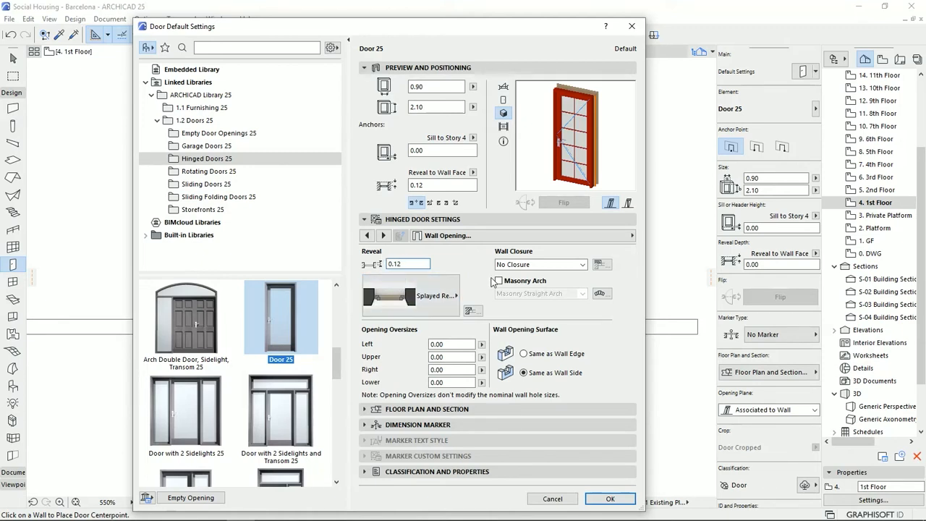
# Set the wall closure to Plaster Reveal and enable a masonry arch above the door opening
pyautogui.click(583, 265)
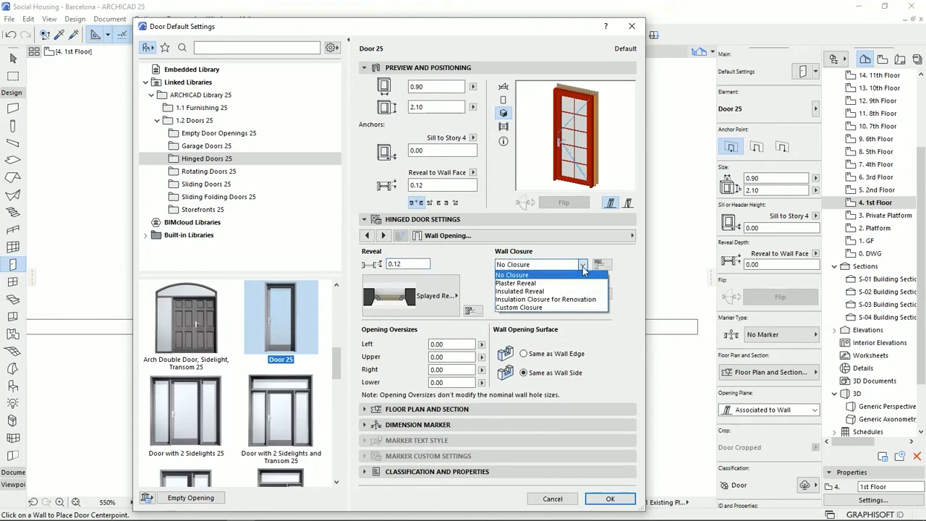
pyautogui.click(565, 283)
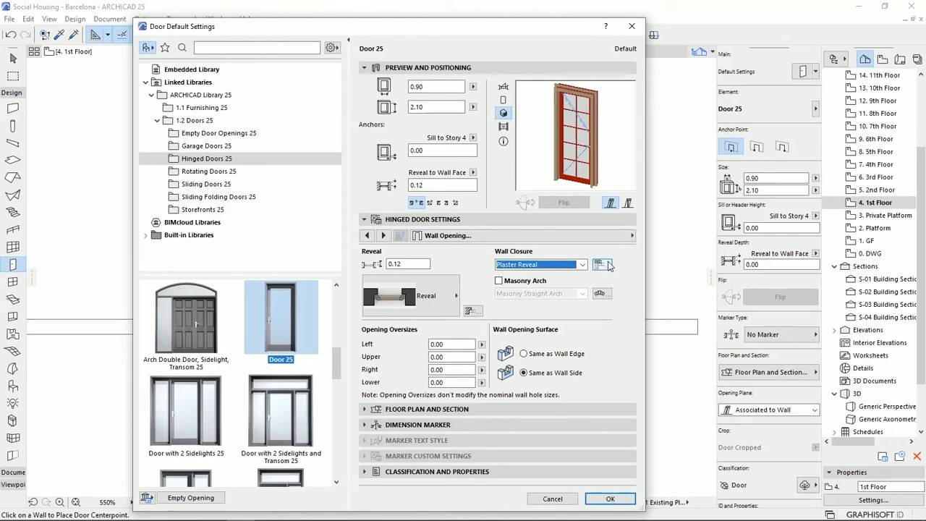
pyautogui.click(498, 281)
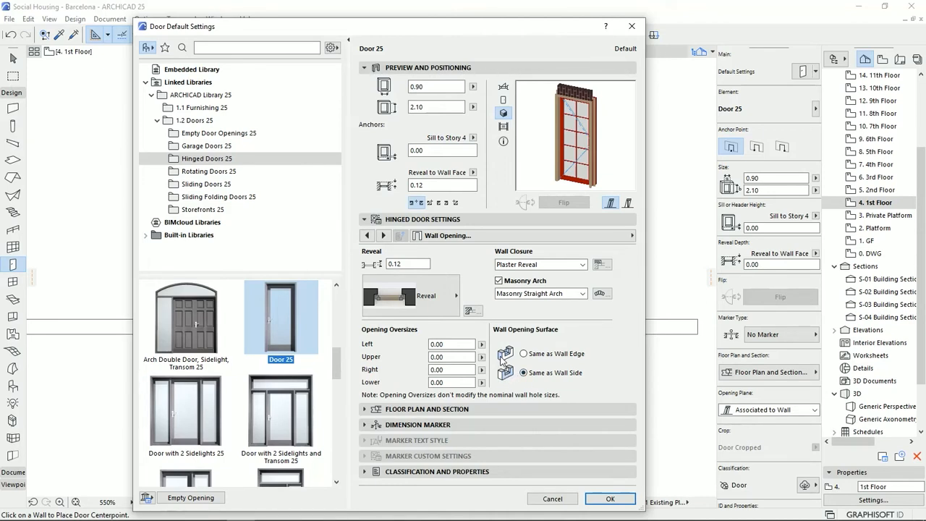
# Try the Splayed Reveal type together with the Insulated Reveal wall closure
pyautogui.click(384, 235)
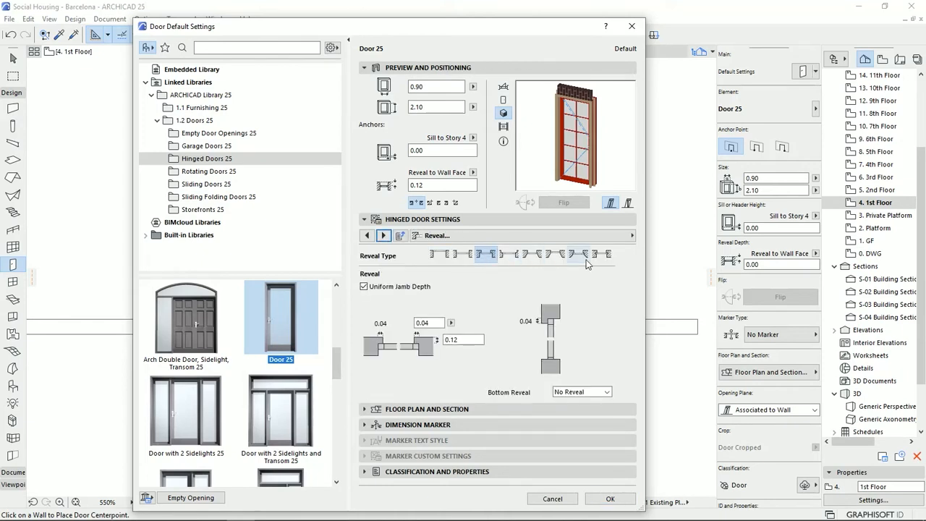
pyautogui.click(558, 254)
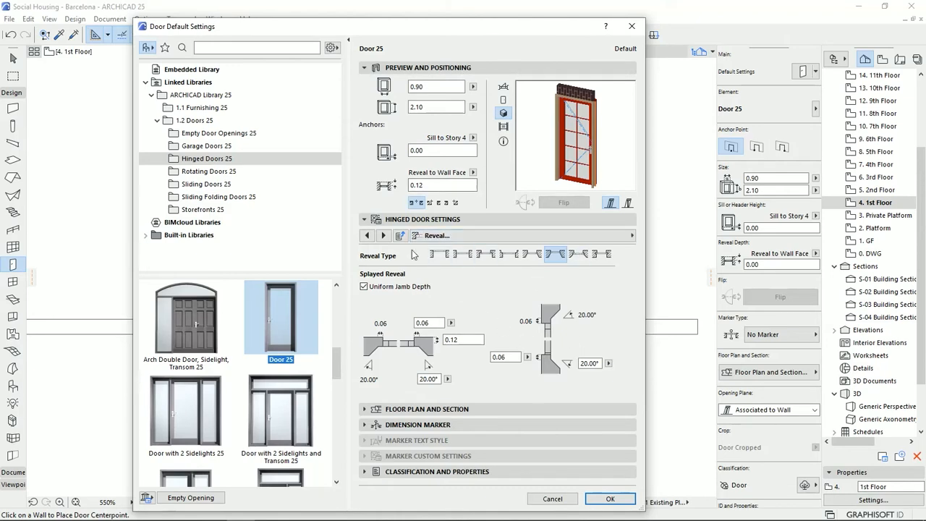
pyautogui.click(383, 236)
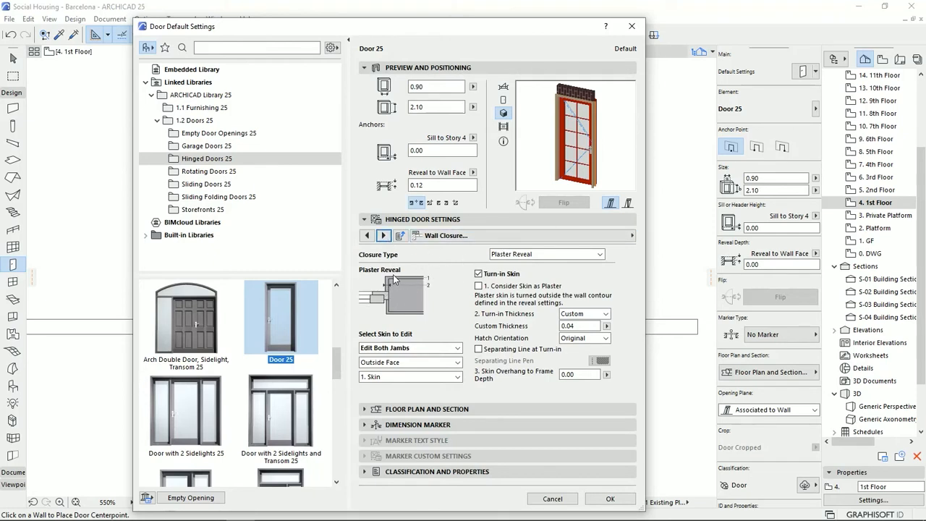
pyautogui.click(584, 254)
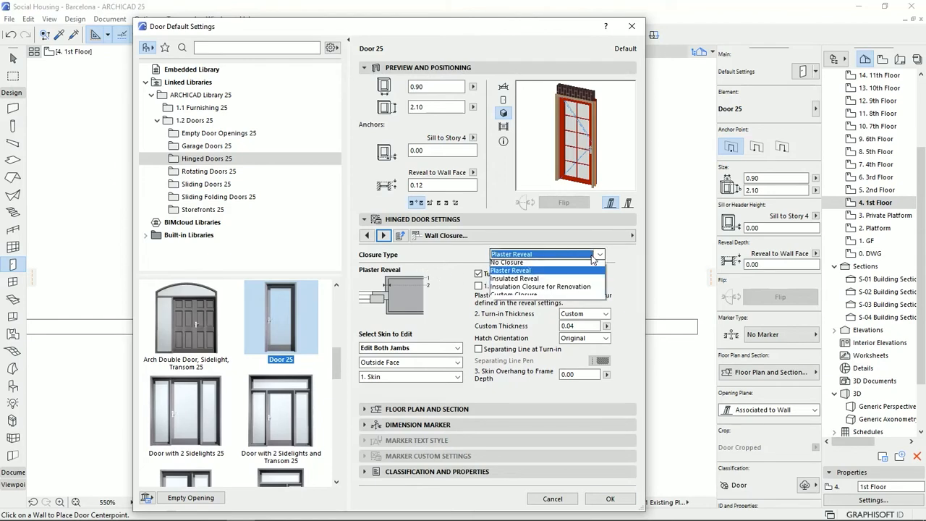
pyautogui.click(571, 280)
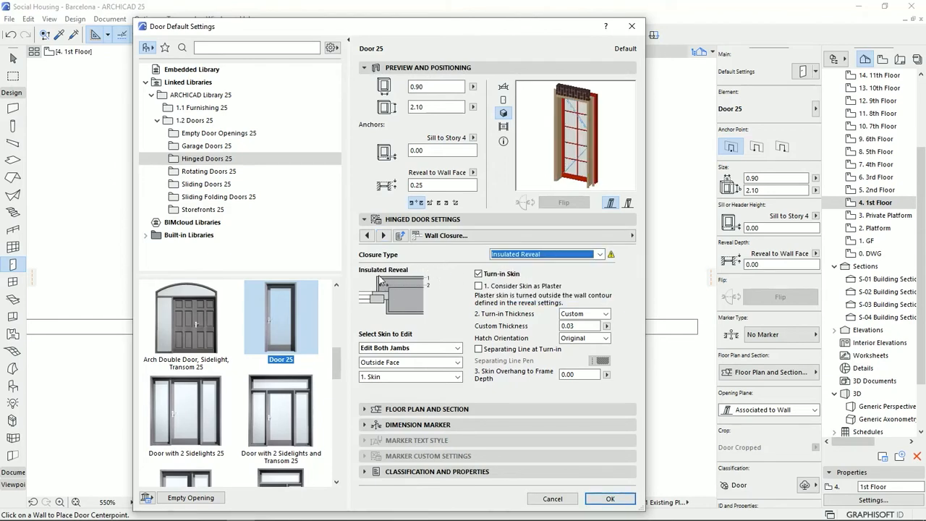
# Set the wall closure to No Closure and the reveal type to No Reveal - Edge
pyautogui.click(599, 255)
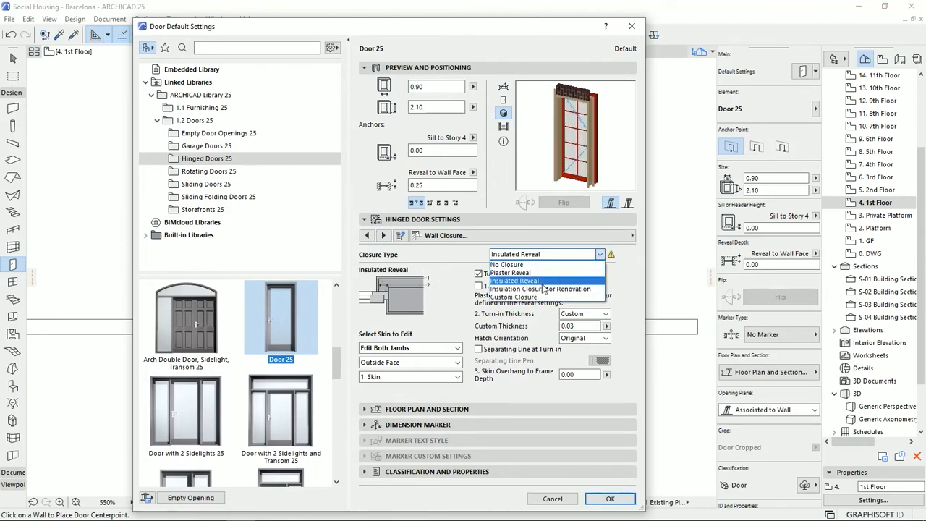
pyautogui.click(513, 265)
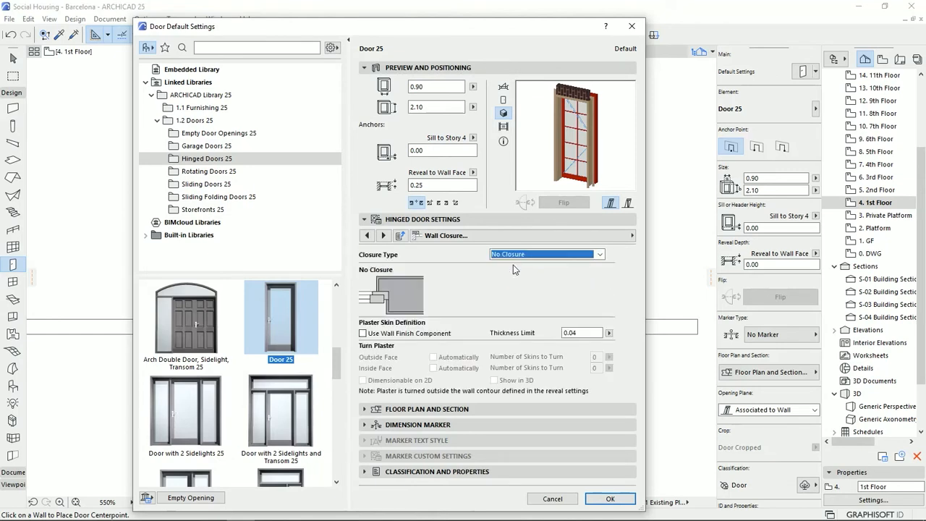
pyautogui.click(366, 236)
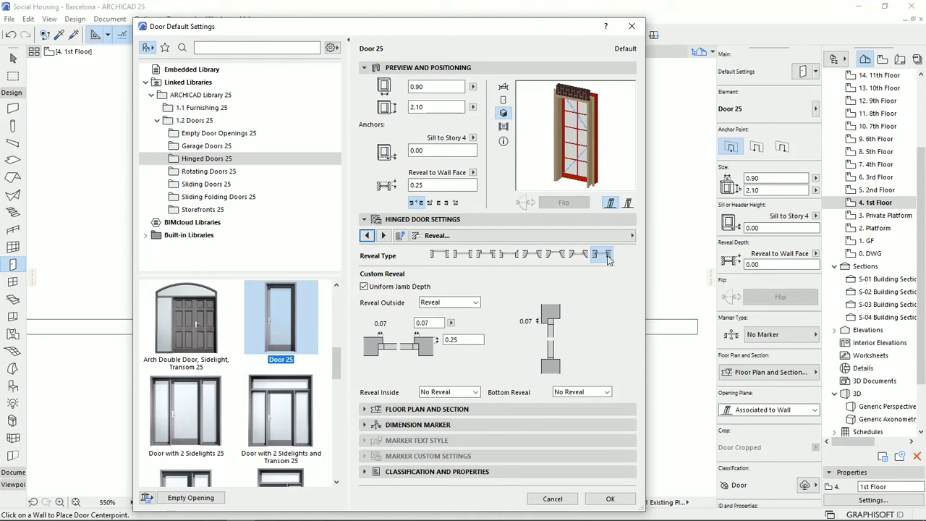
pyautogui.click(440, 256)
pyautogui.click(441, 258)
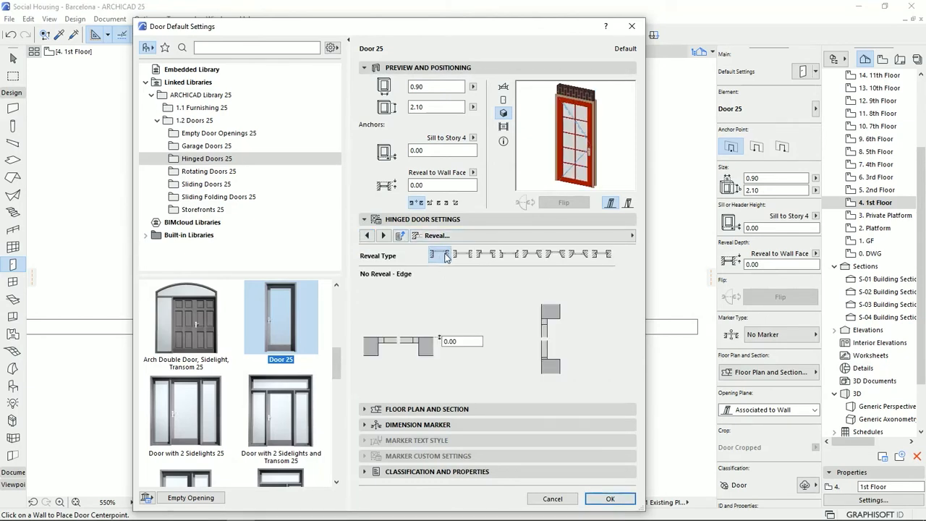
# Set the masonry arch's offset to 0.05 and its height to 0.35
pyautogui.click(384, 235)
pyautogui.click(384, 235)
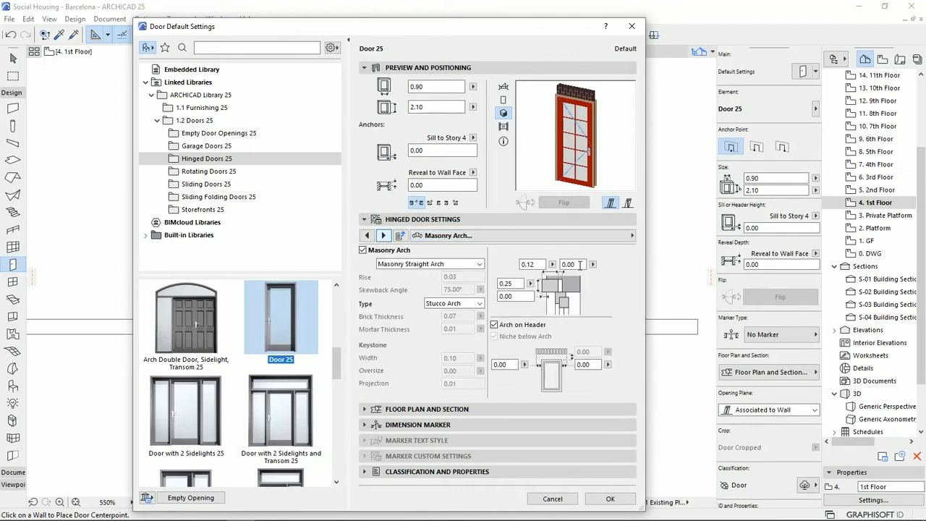
pyautogui.click(609, 130)
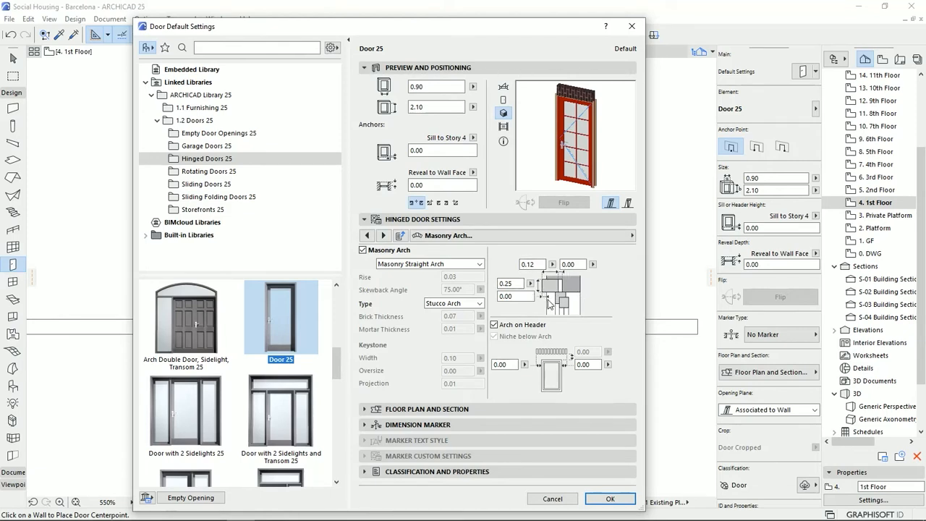
pyautogui.click(513, 296)
pyautogui.press('Return')
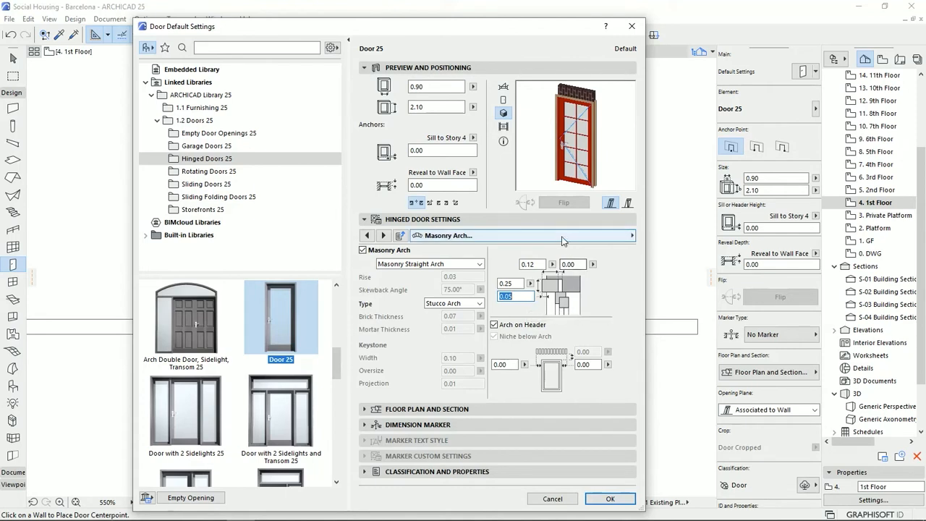
pyautogui.click(507, 283)
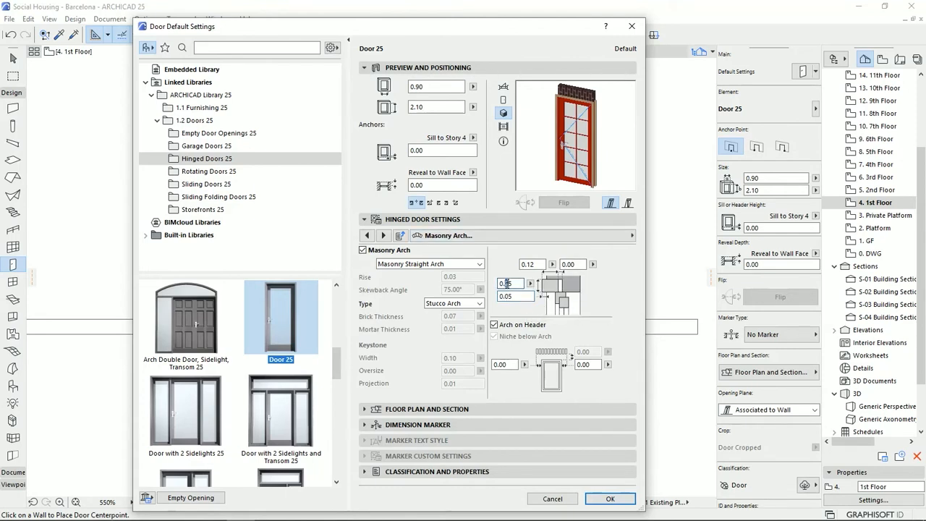
pyautogui.press('Return')
# Try the alternative construction type for the masonry arch and restore Stucco Arch
pyautogui.click(480, 304)
pyautogui.click(468, 319)
pyautogui.click(479, 304)
pyautogui.click(477, 313)
# Change the arch shape to Masonry Segmental Arch and open the door's Fixtures and Fittings settings
pyautogui.click(424, 265)
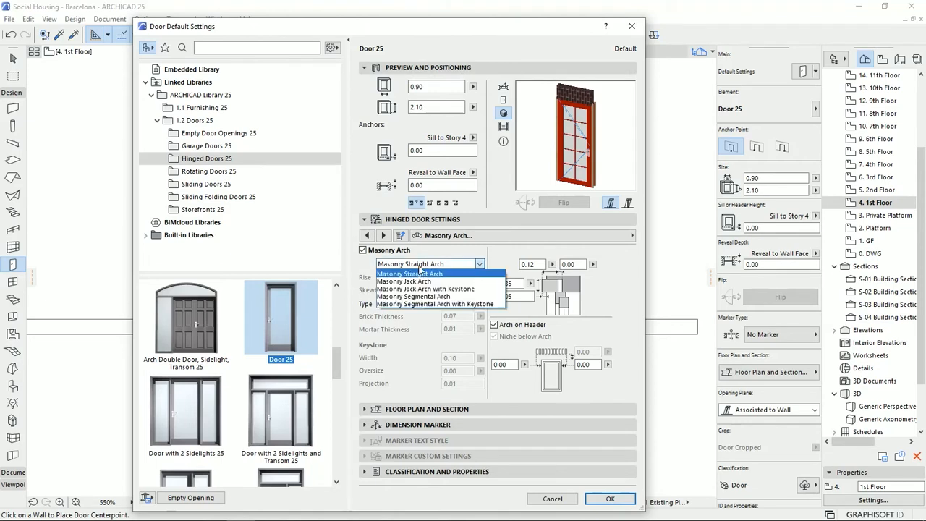
pyautogui.click(439, 295)
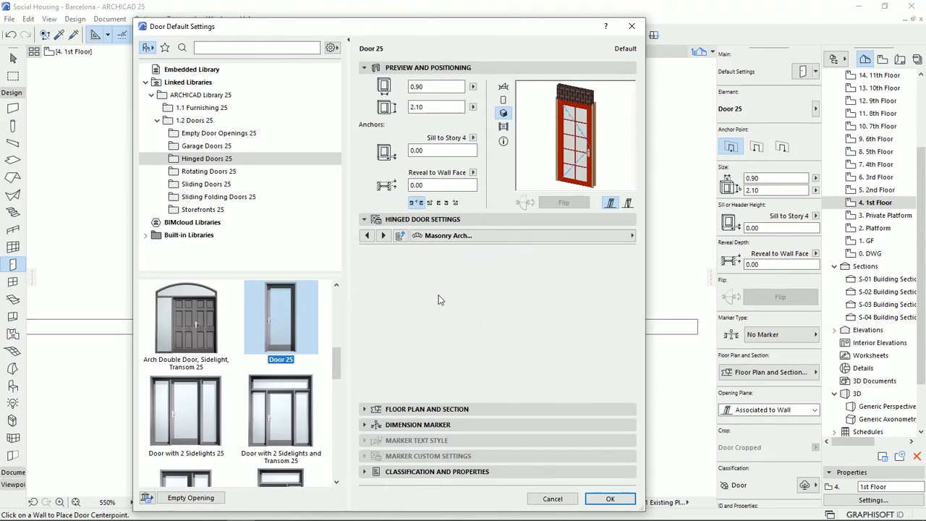
pyautogui.click(383, 236)
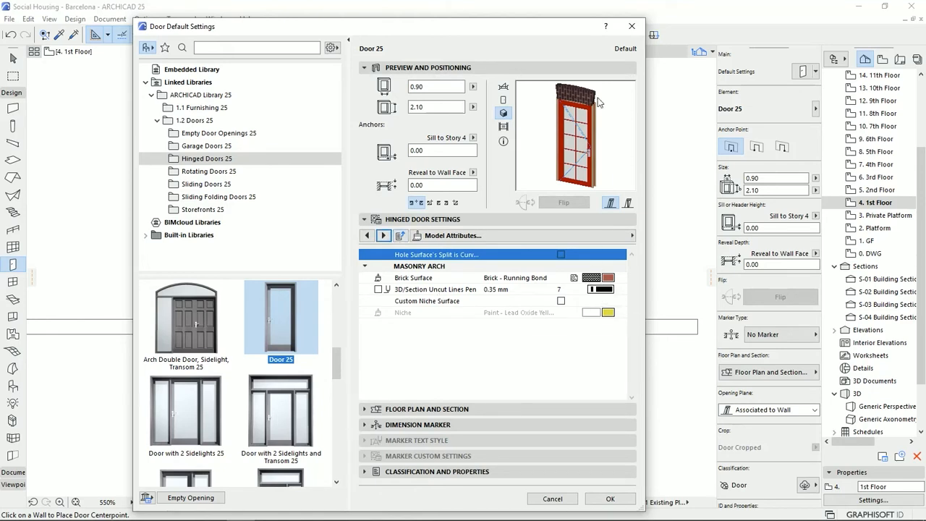
pyautogui.click(383, 236)
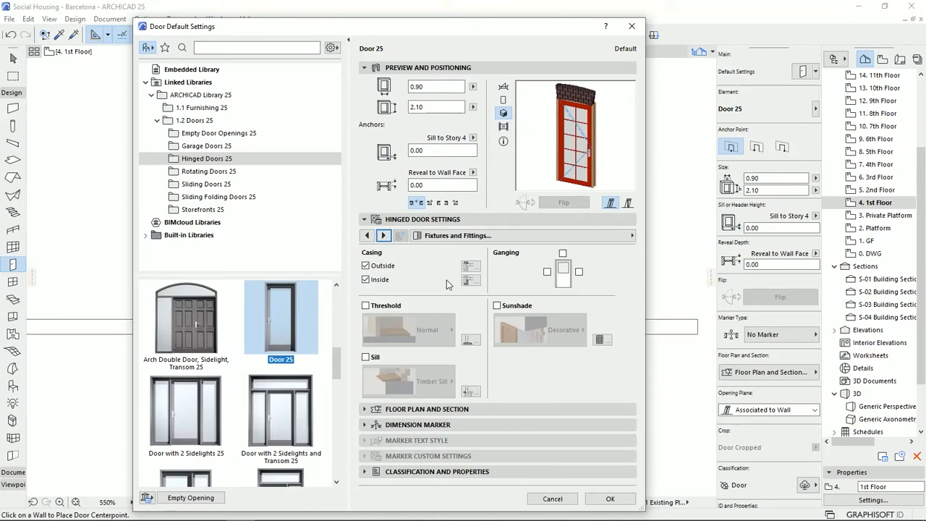
# Try switching off the door's outside and inside casings, and restore them
pyautogui.click(367, 266)
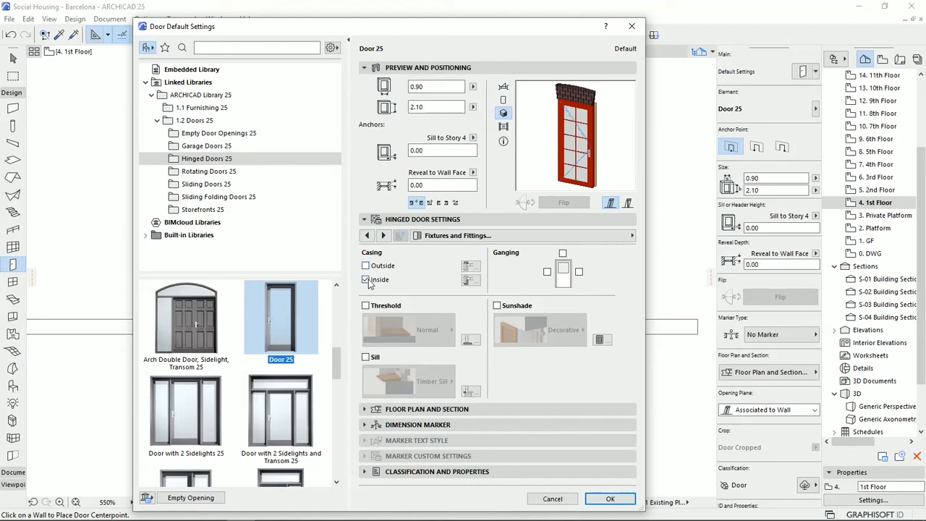
pyautogui.click(366, 279)
pyautogui.click(366, 265)
# Try adding a Normal threshold and a Timber Sill to the door, and inspect both sides in the 3D preview
pyautogui.click(366, 306)
pyautogui.moveTo(579, 185); pyautogui.dragTo(599, 176)
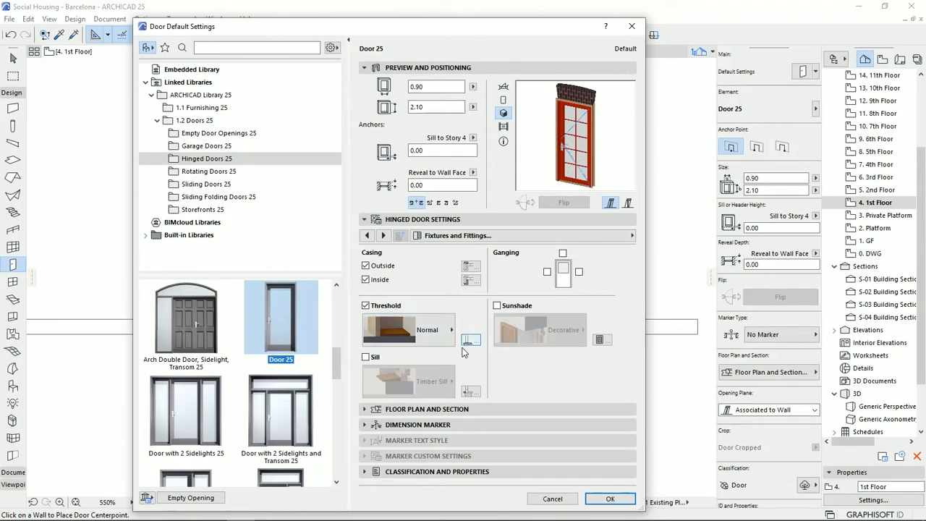
pyautogui.click(365, 357)
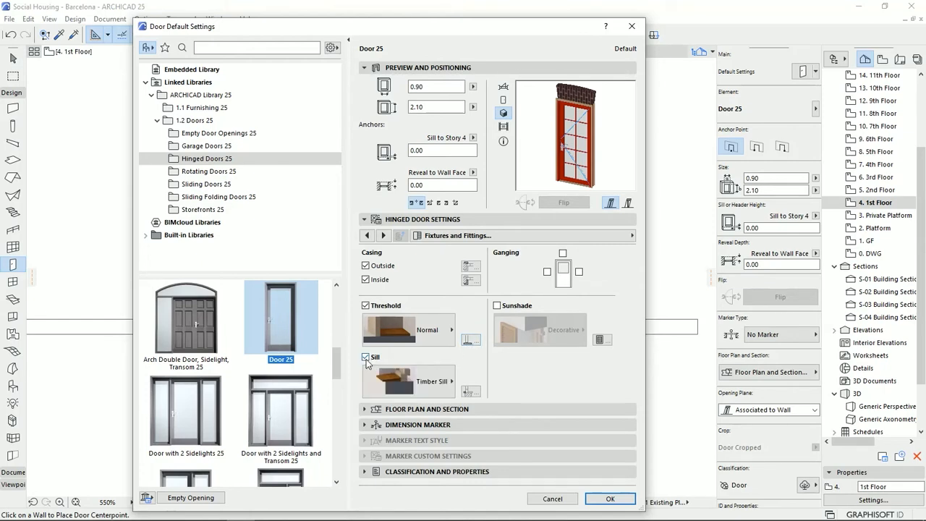
pyautogui.moveTo(631, 178); pyautogui.dragTo(606, 171)
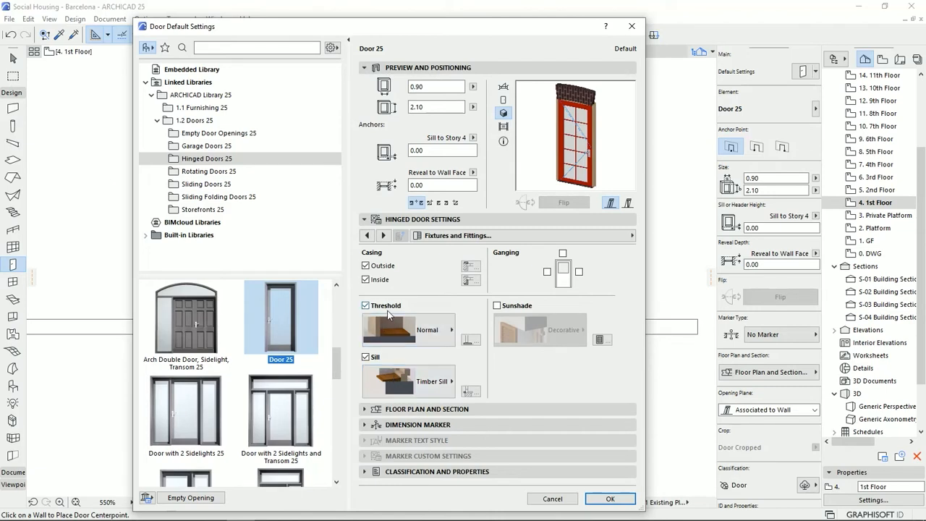
# Enable the door's sunshade, look through its types and keep Decorative
pyautogui.click(498, 307)
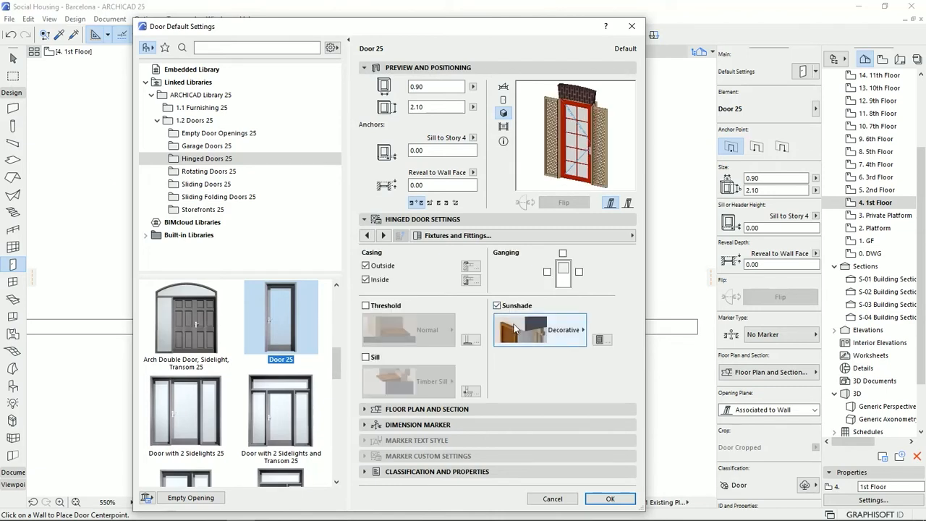
pyautogui.click(576, 332)
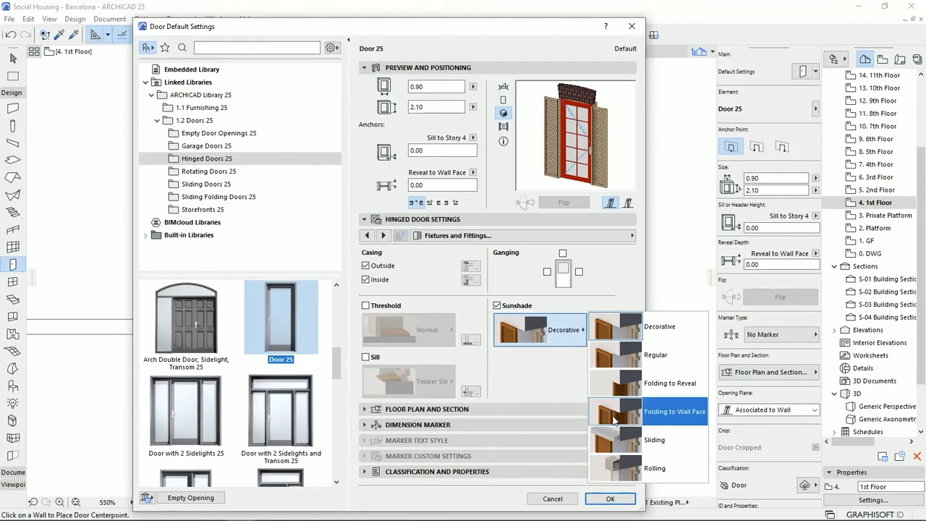
pyautogui.click(565, 360)
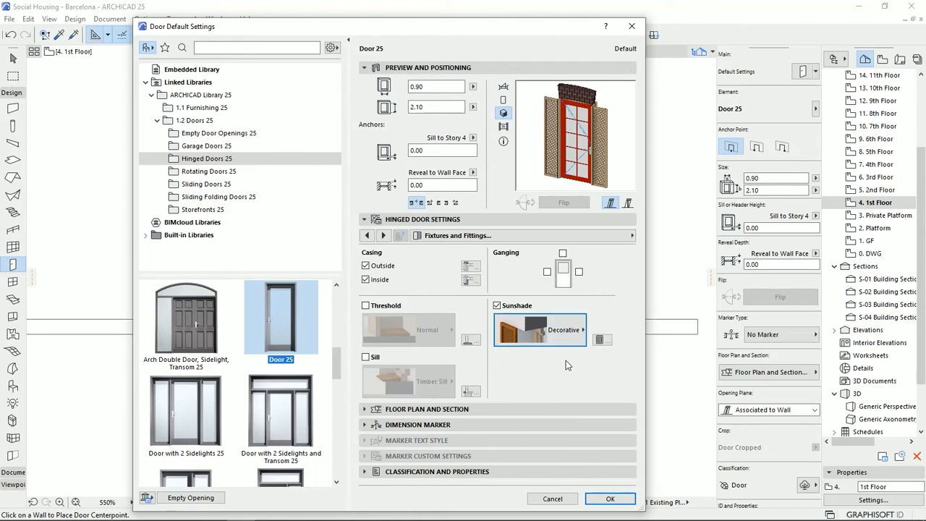
# Try the threshold in its detailed settings, check its height and type options, and switch it off again
pyautogui.click(384, 236)
pyautogui.click(366, 258)
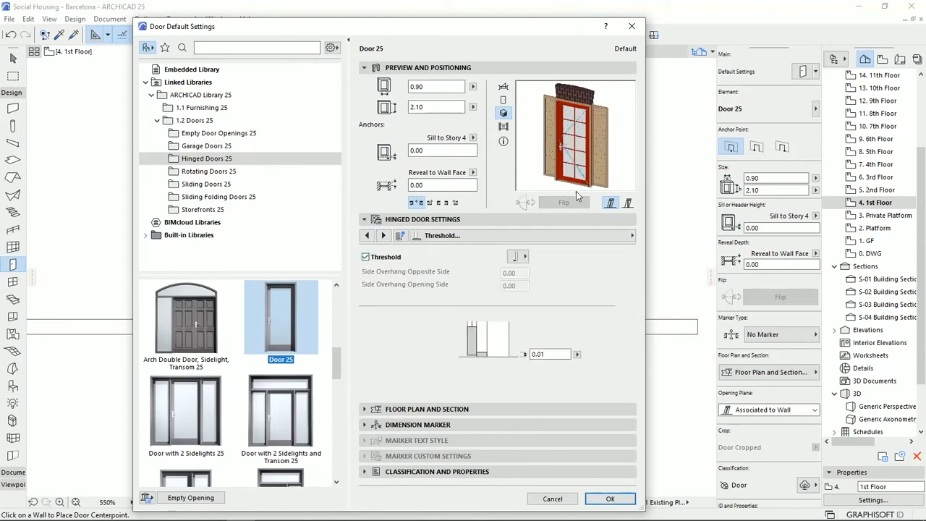
pyautogui.moveTo(546, 354); pyautogui.dragTo(540, 354)
pyautogui.click(548, 354)
pyautogui.click(524, 256)
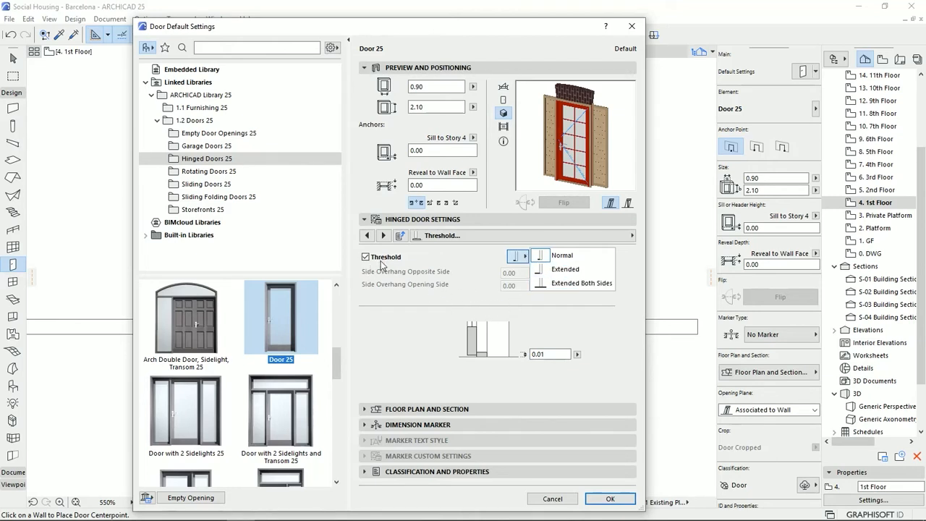
pyautogui.click(366, 257)
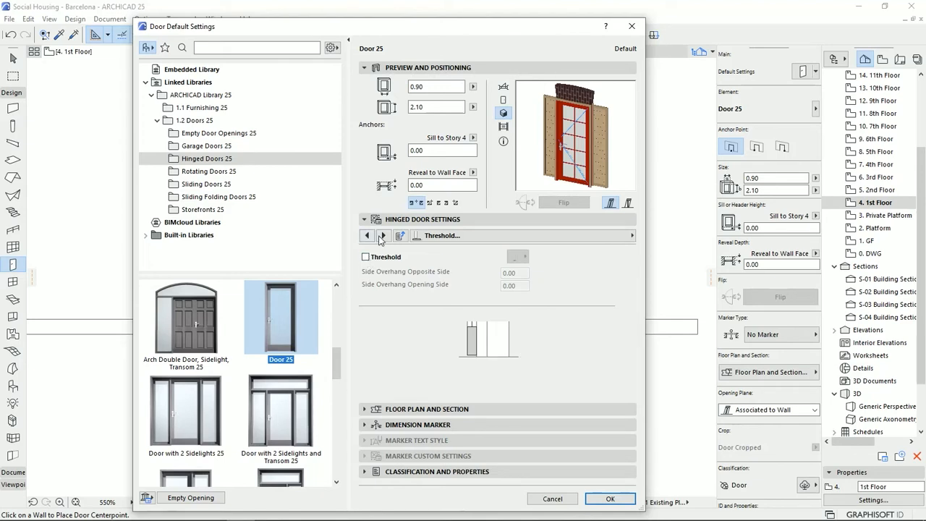
# Try the door sill in its detailed settings and switch it off again
pyautogui.click(383, 236)
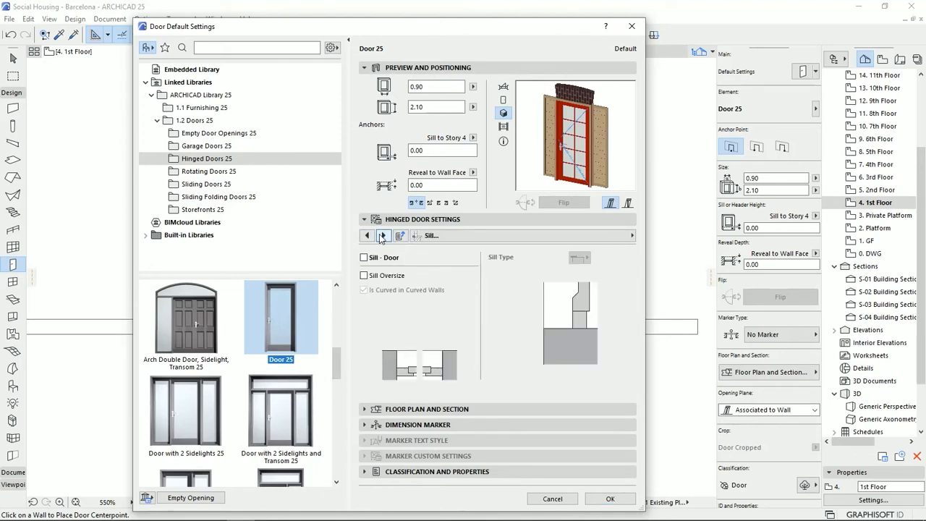
pyautogui.click(364, 259)
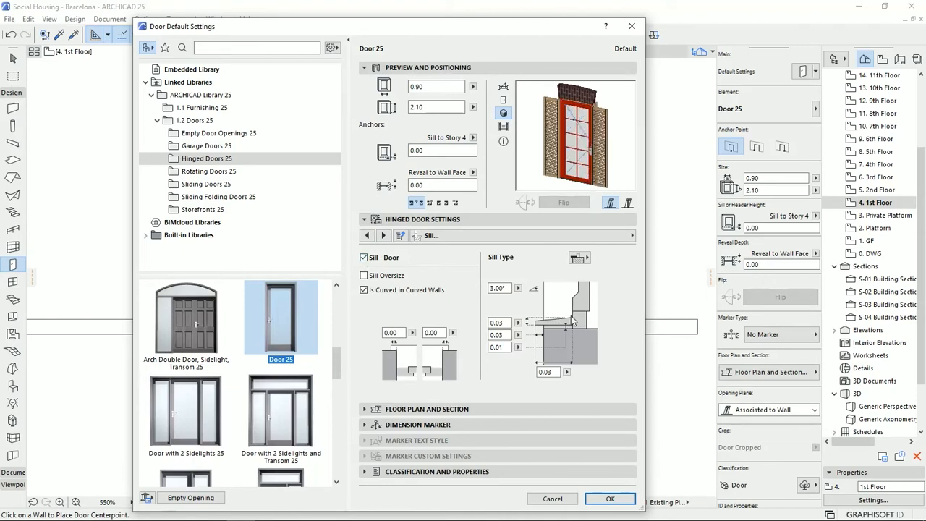
pyautogui.click(364, 258)
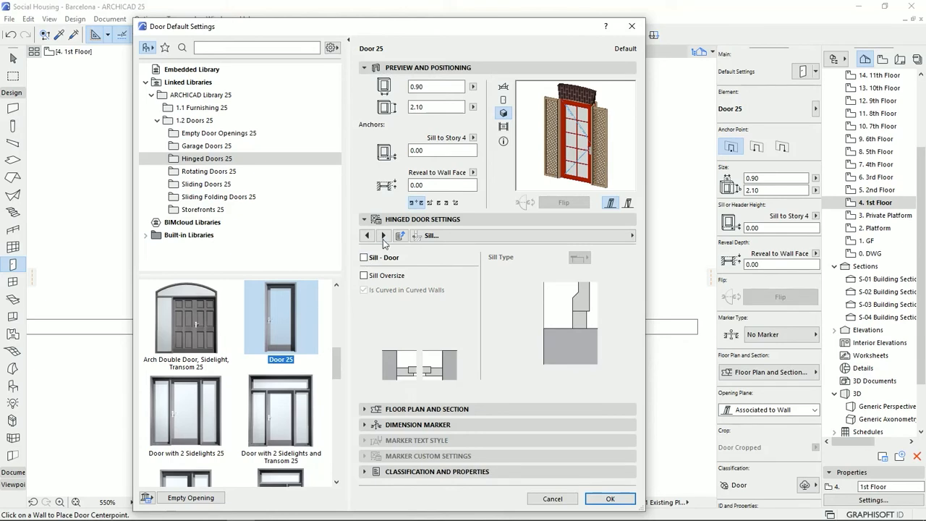
# Try outside casing widths of 0.03 and 1, and toggle the outside casing
pyautogui.click(383, 238)
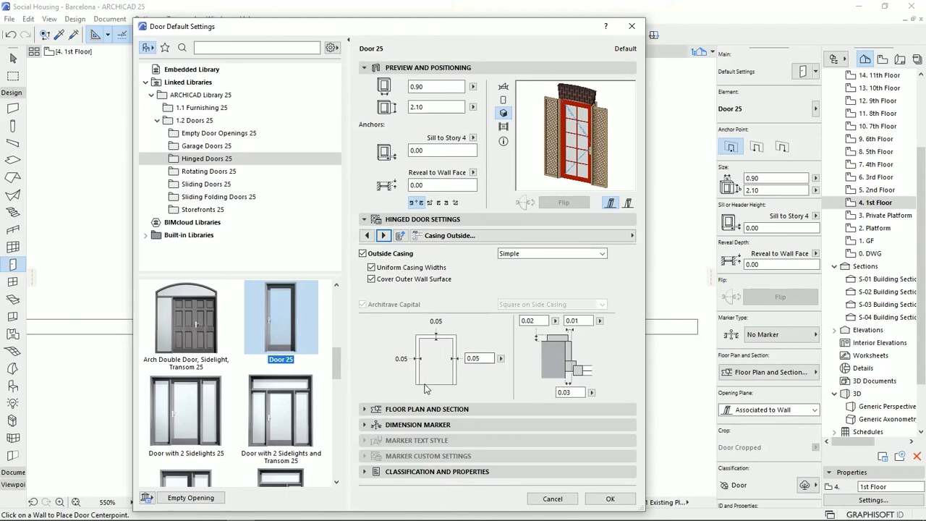
pyautogui.click(480, 359)
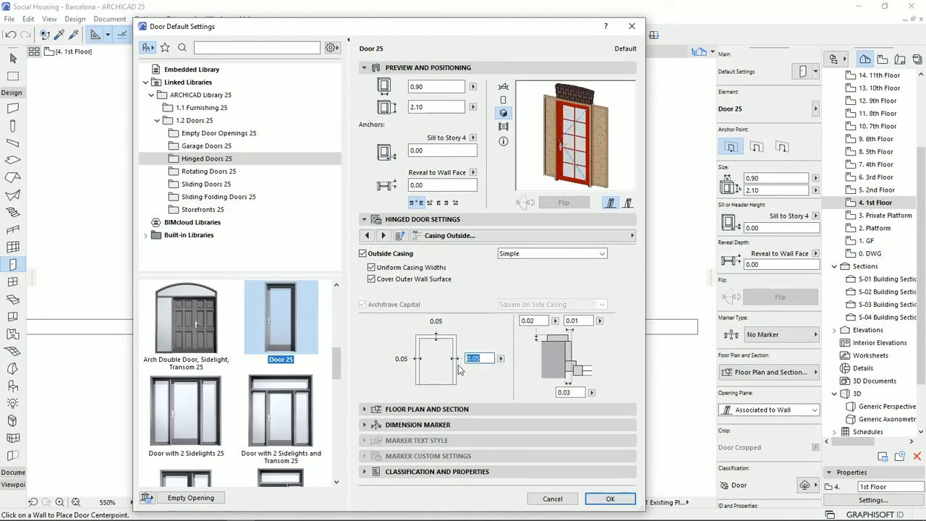
pyautogui.write('0.03')
pyautogui.write('1')
pyautogui.click(363, 254)
# Review the inside casing settings and the sunshade's panel styles and position options, keeping Style 1 and Symmetrical
pyautogui.click(383, 235)
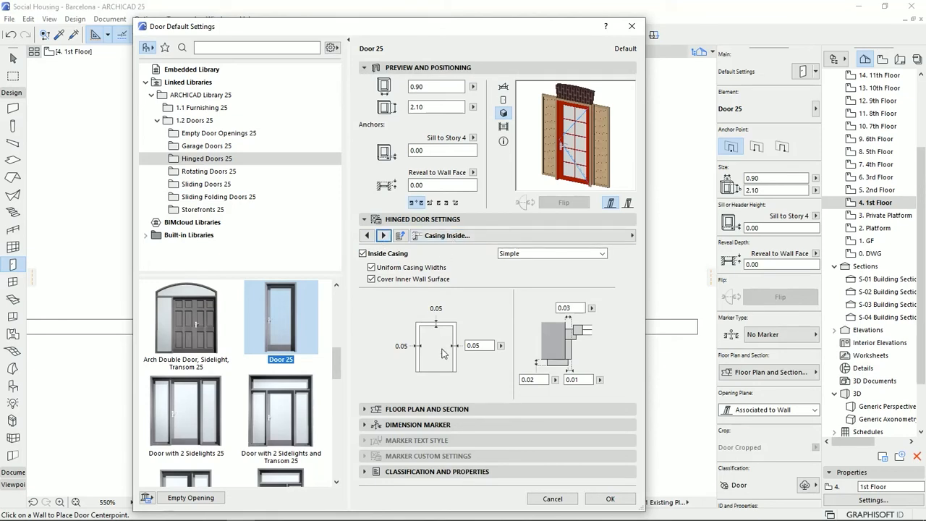
pyautogui.click(384, 236)
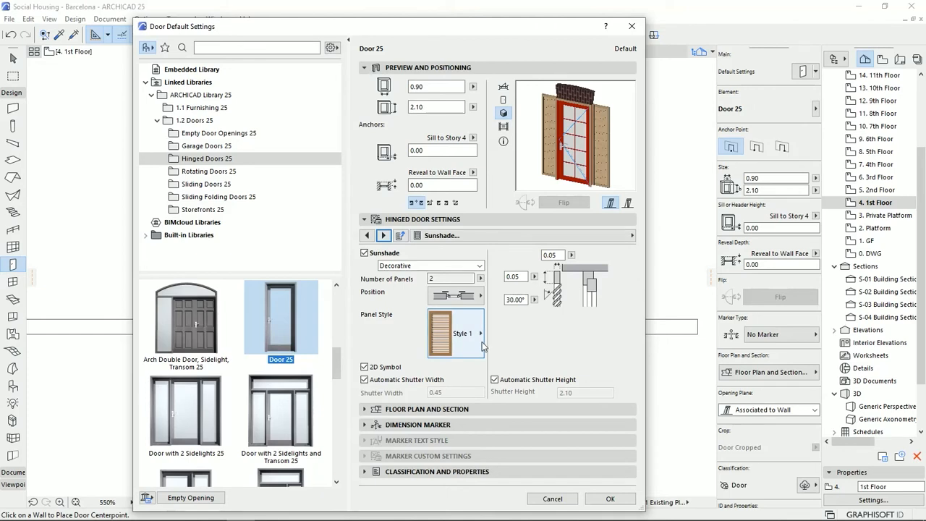
pyautogui.click(604, 169)
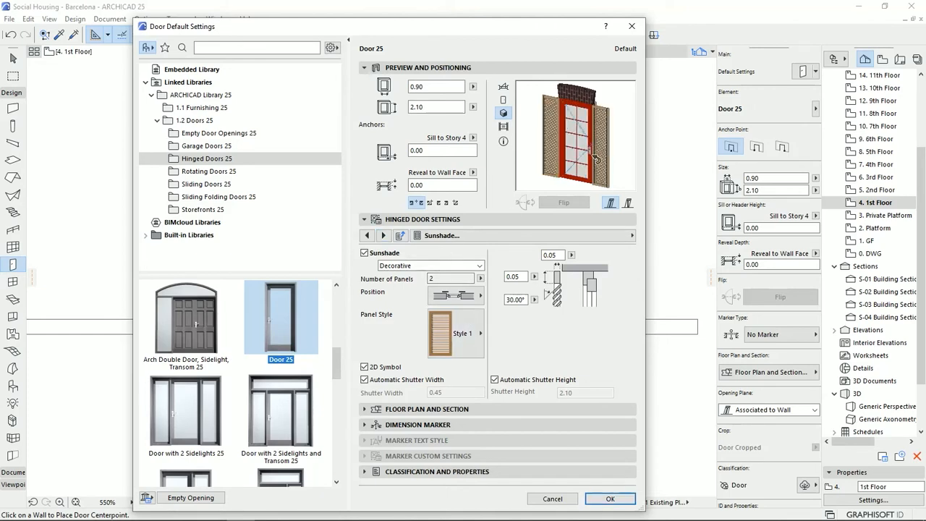
pyautogui.click(454, 334)
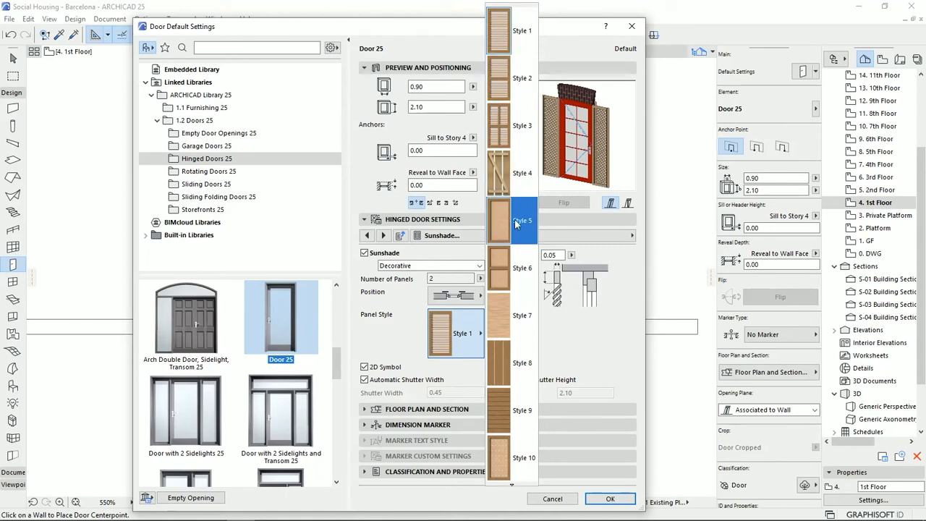
pyautogui.scroll(-1, 512, 452)
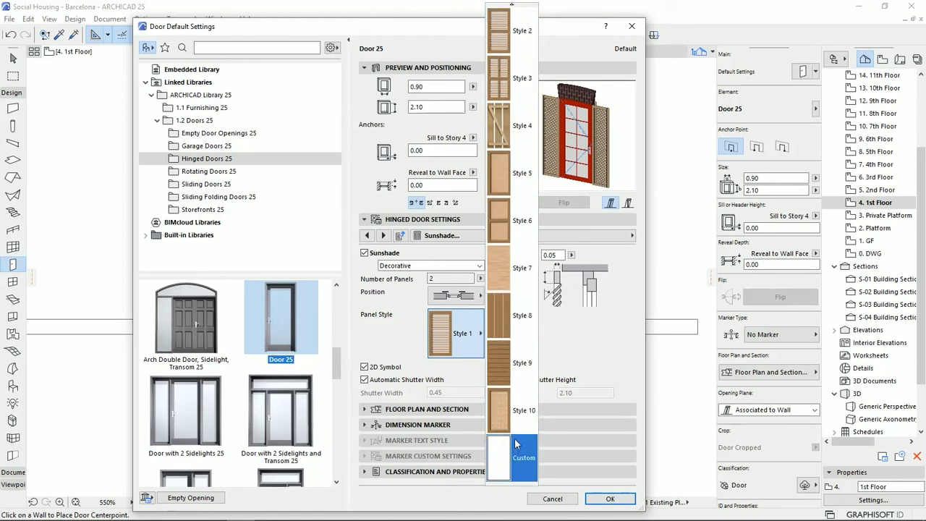
pyautogui.click(396, 340)
pyautogui.click(474, 295)
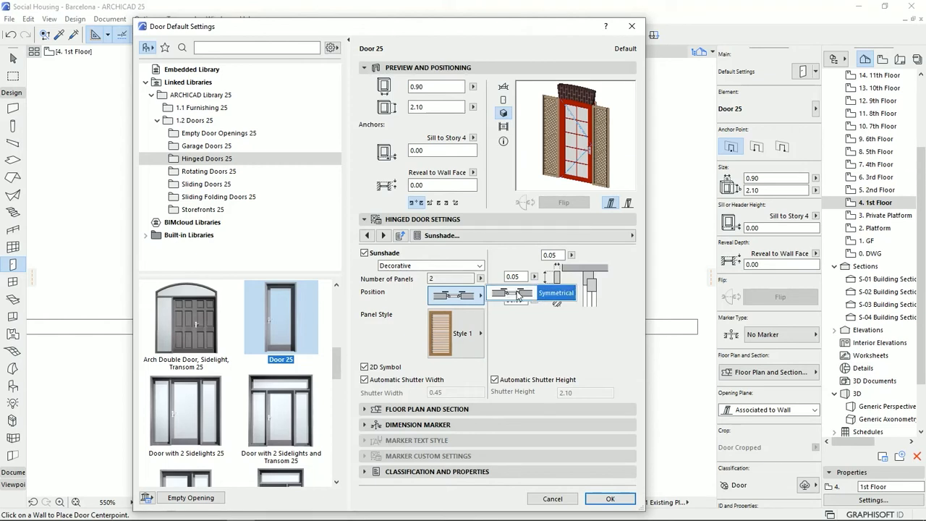
pyautogui.click(527, 292)
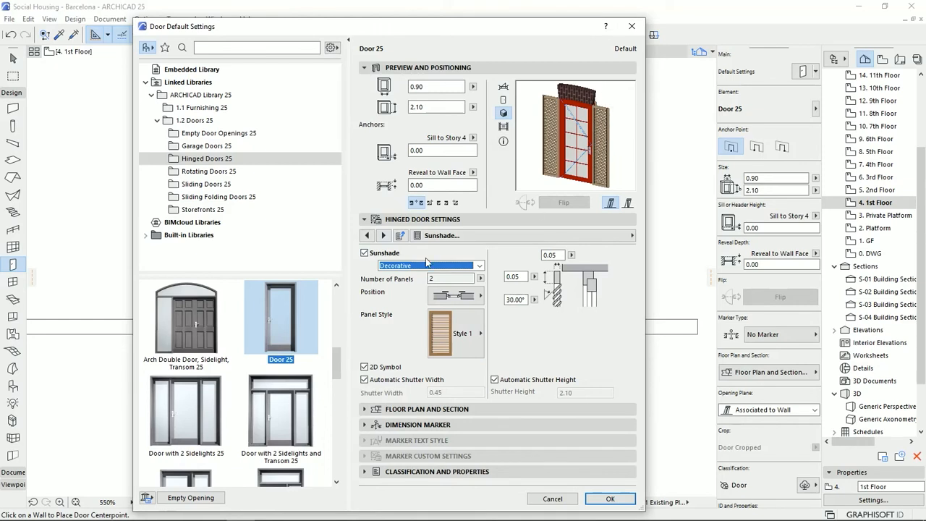
# Set the inside casing surface to Paint - Cadmium Orange in the door's Model Attributes, with uniform casing surfaces kept on
pyautogui.click(383, 235)
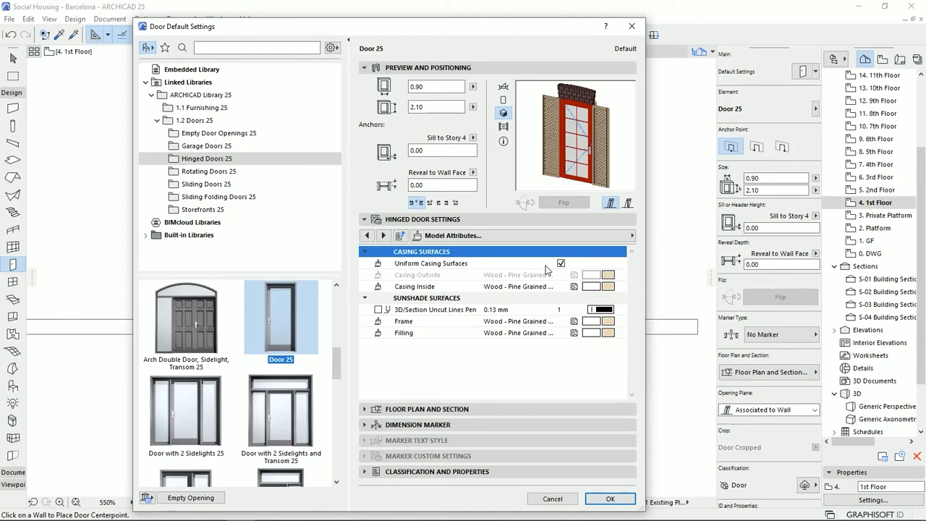
pyautogui.click(610, 287)
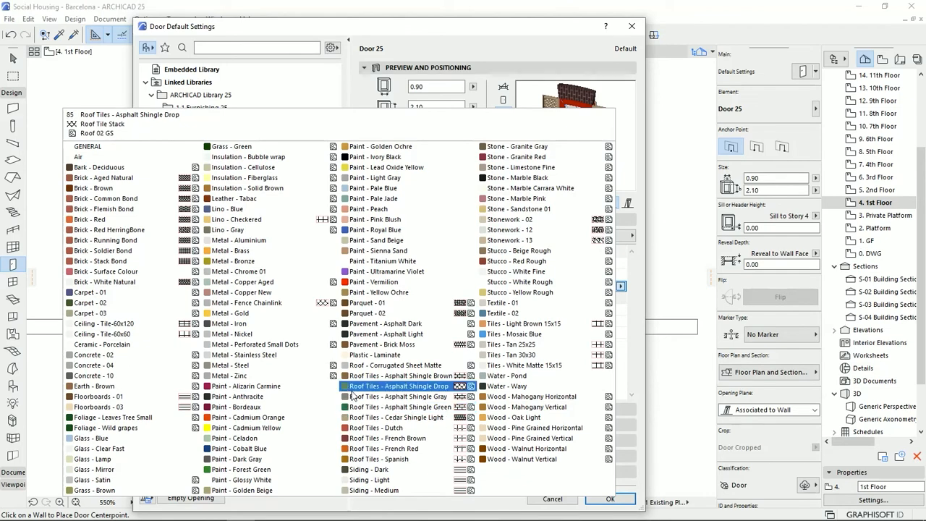
pyautogui.click(224, 417)
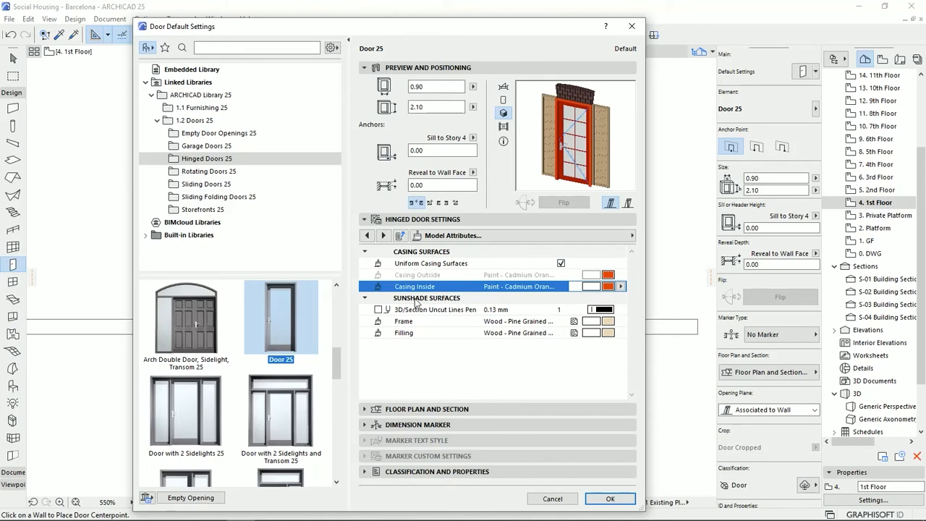
# Set the sunshade's frame surface to Paint - Alizarin Carmine and its filling to Paint - Titanium White
pyautogui.click(608, 326)
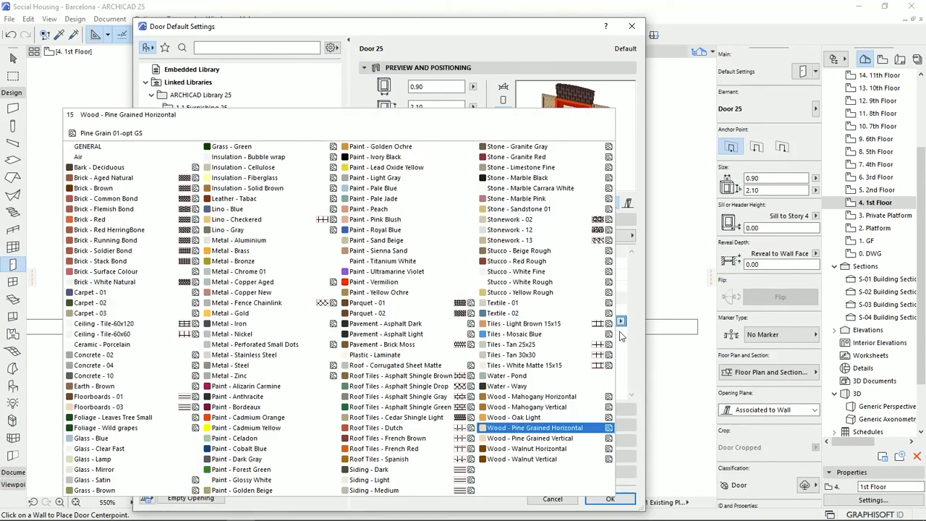
pyautogui.click(604, 321)
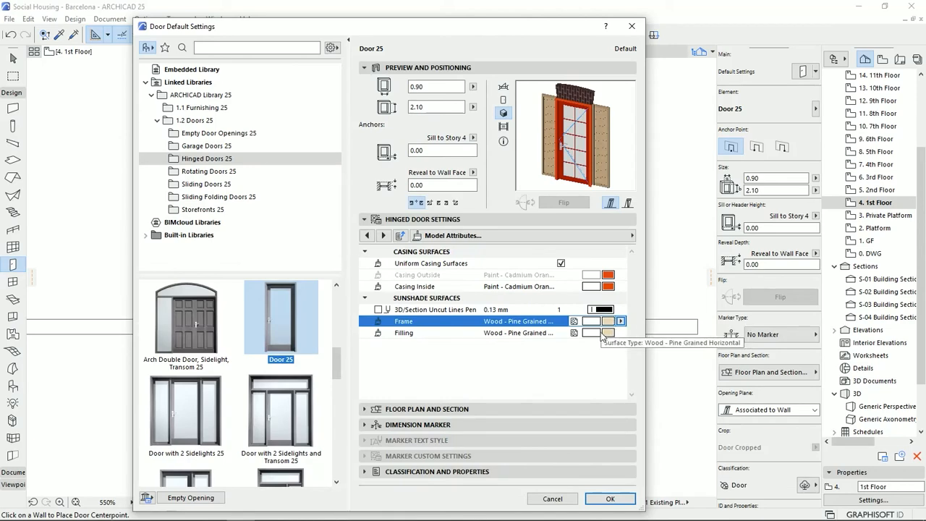
pyautogui.click(621, 321)
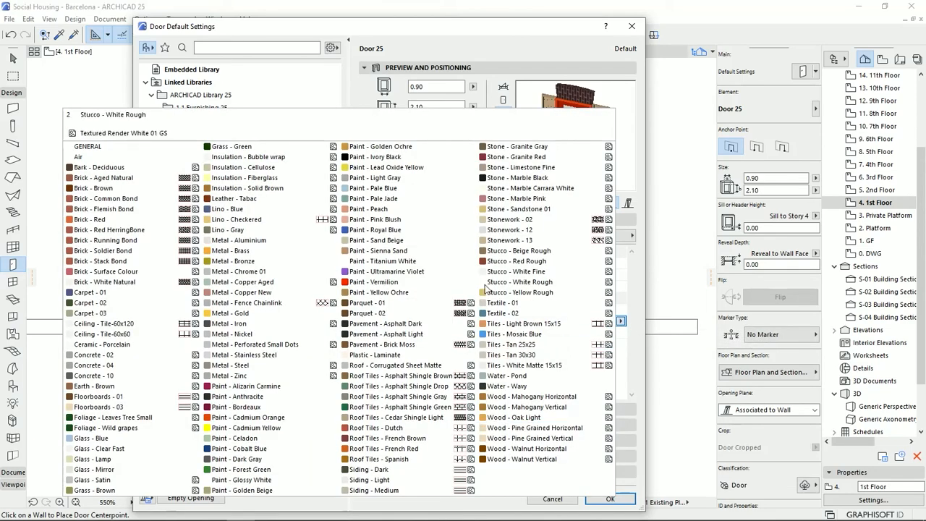
pyautogui.click(303, 389)
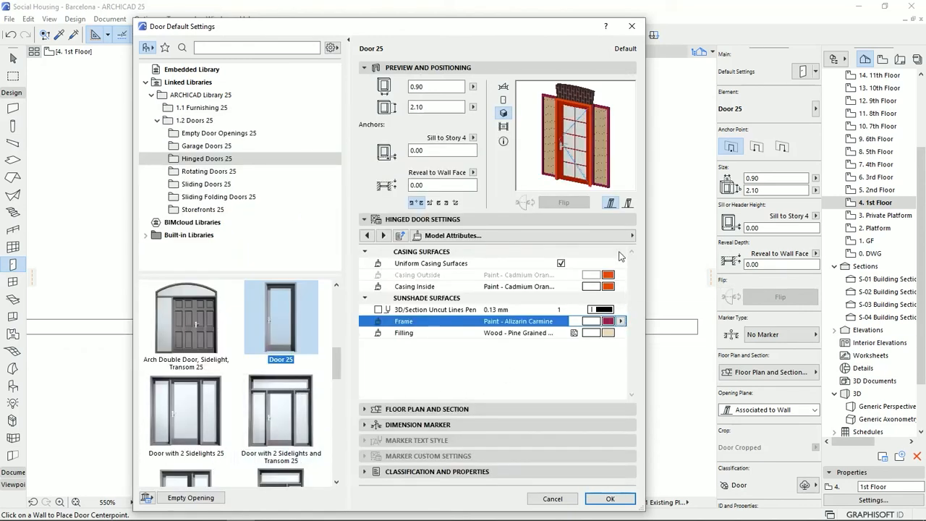
pyautogui.click(621, 333)
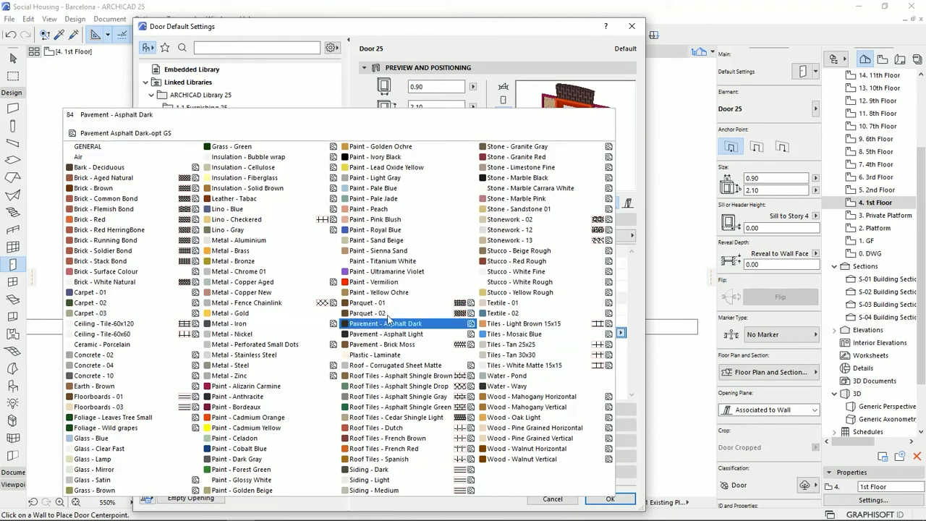
pyautogui.click(403, 262)
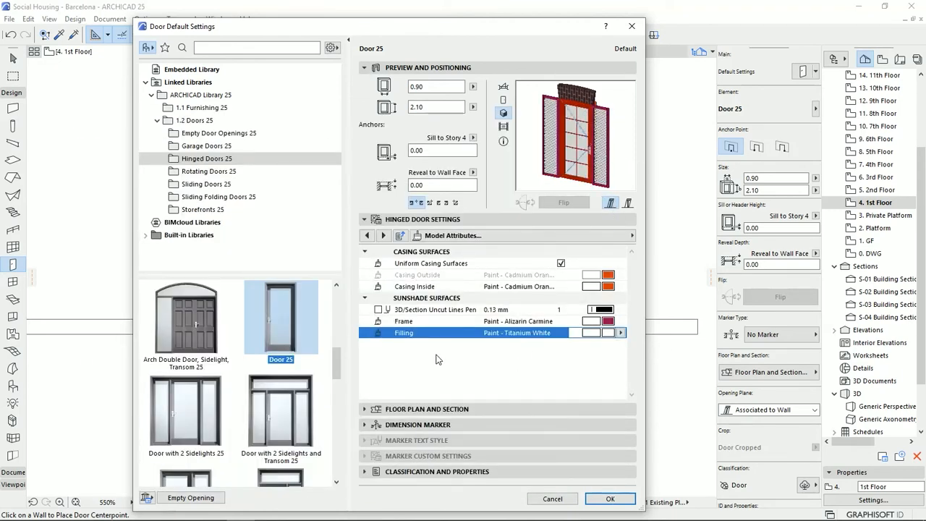
# In the door's floor plan and section settings, set the Frame Contour Pen and Leaf Contour Pen to pen 45
pyautogui.click(383, 235)
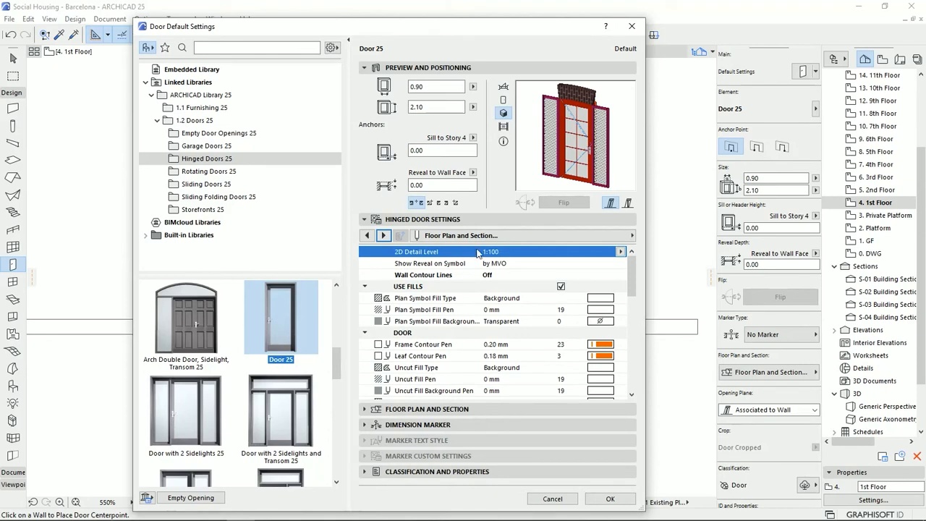
pyautogui.scroll(-2, 630, 276)
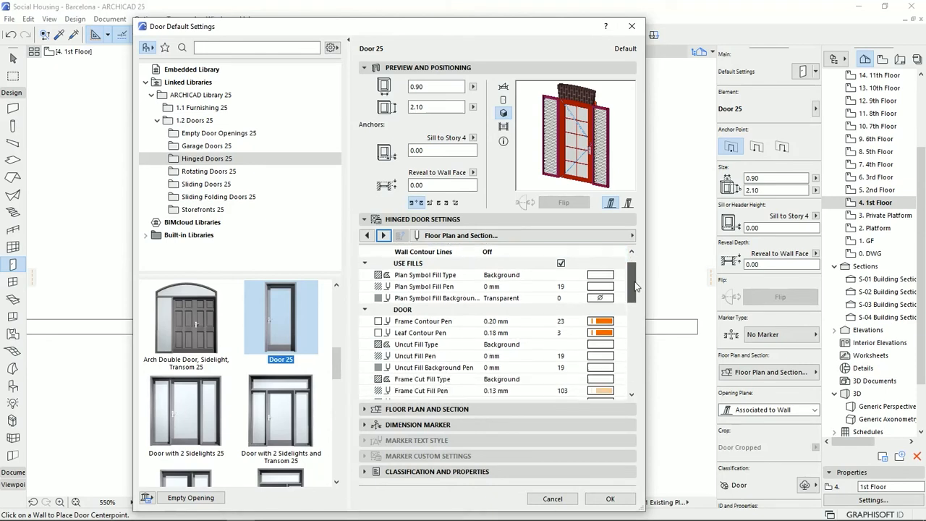
pyautogui.click(505, 87)
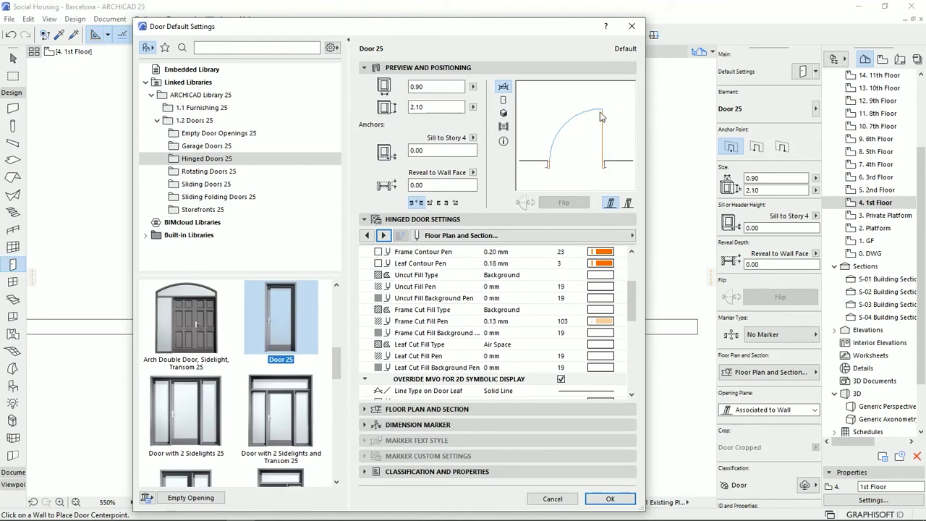
pyautogui.click(605, 256)
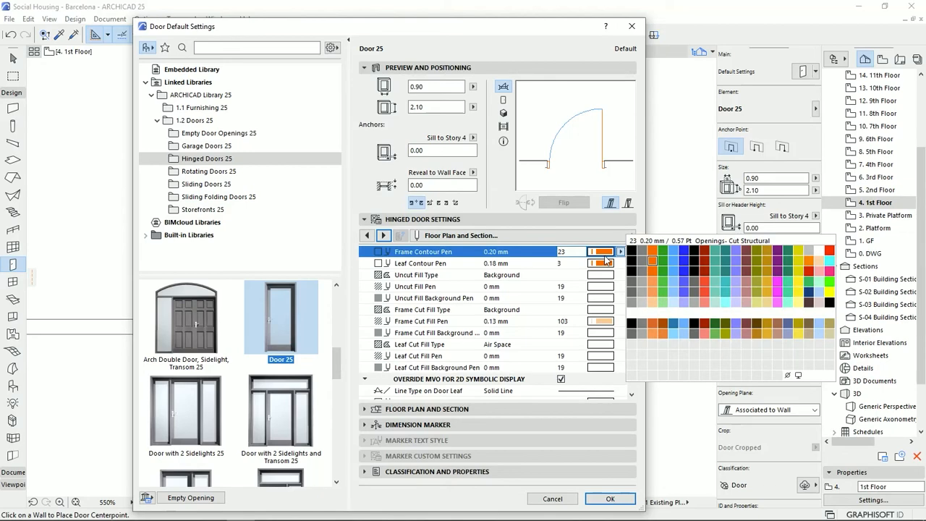
pyautogui.click(673, 273)
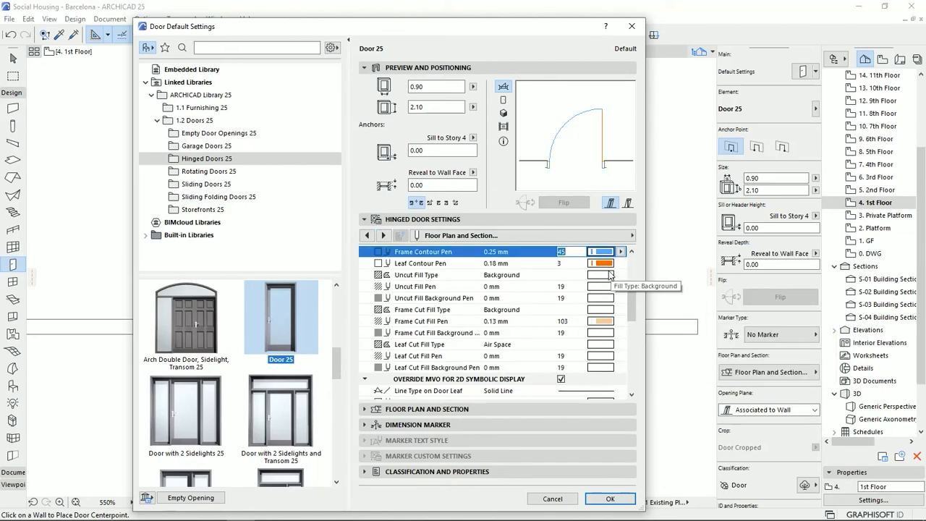
pyautogui.click(605, 263)
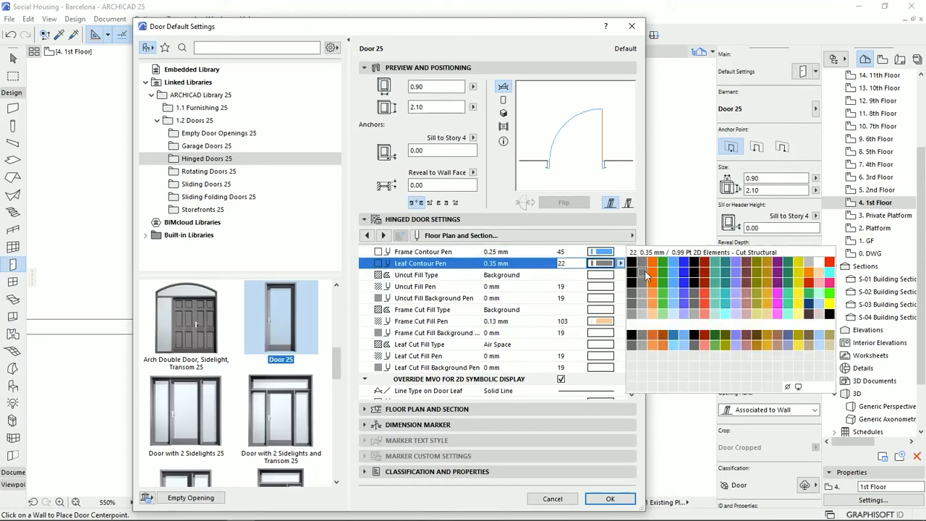
pyautogui.click(674, 308)
pyautogui.click(674, 274)
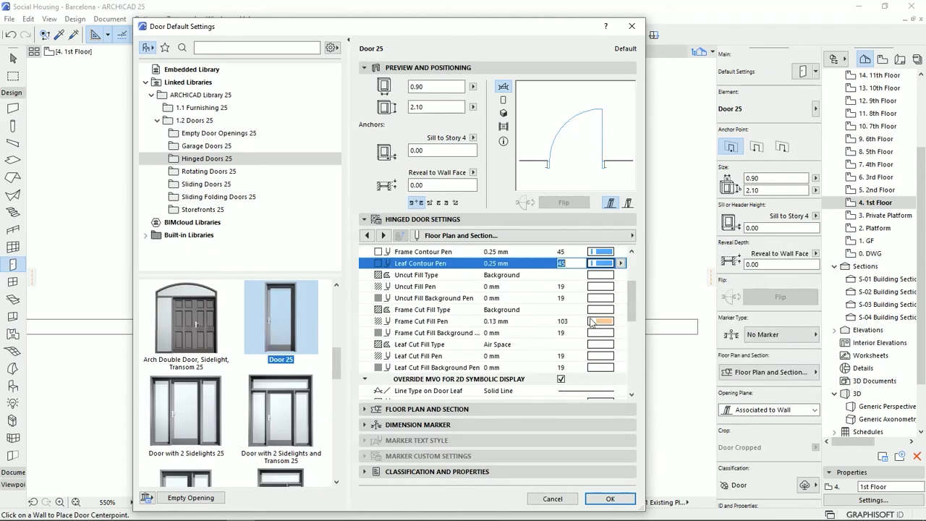
# Review the remaining floor plan symbol pens and fills, the minimal space, the description fields, and the floor plan display and override options
pyautogui.scroll(-4, 634, 336)
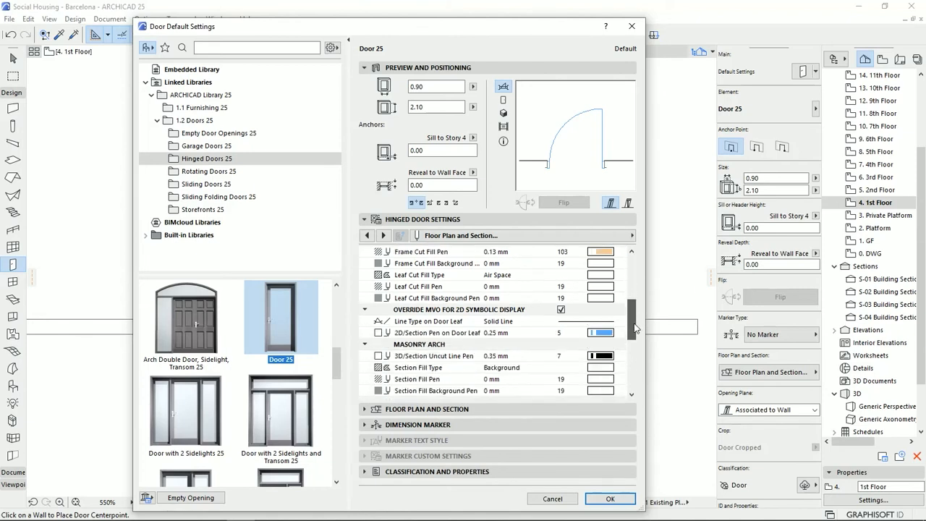
pyautogui.moveTo(634, 339); pyautogui.dragTo(631, 347)
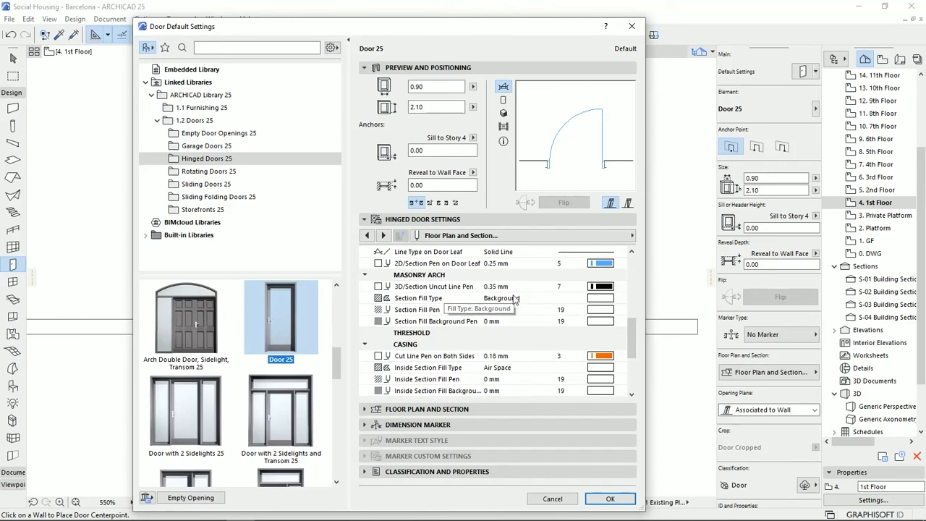
pyautogui.moveTo(631, 334); pyautogui.dragTo(631, 359)
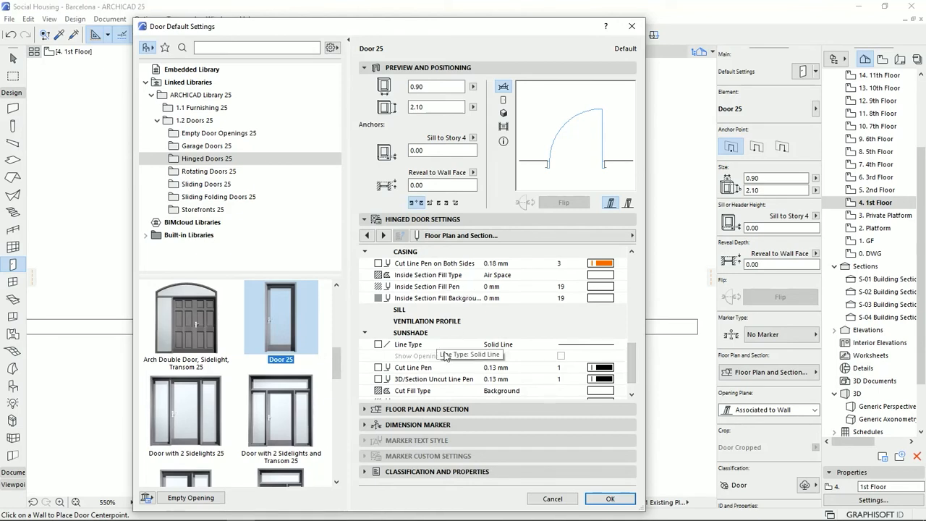
pyautogui.moveTo(631, 372); pyautogui.dragTo(631, 389)
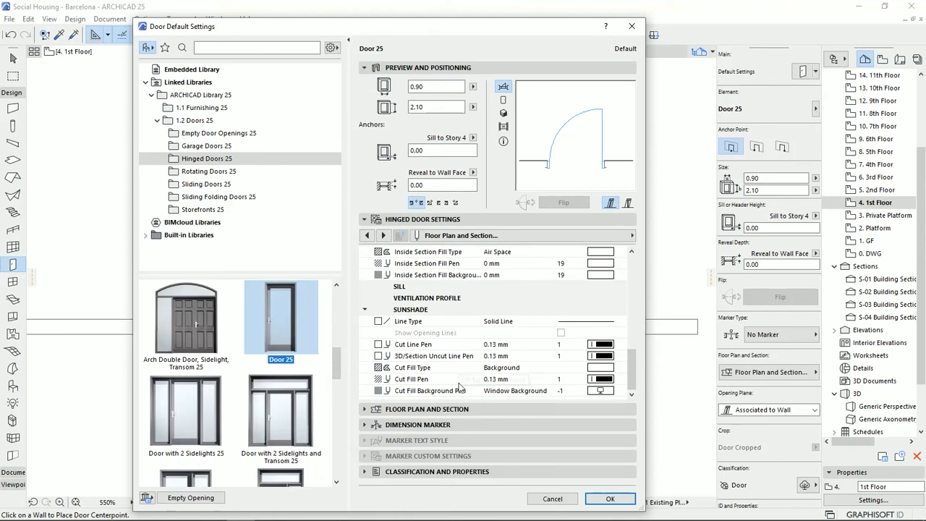
pyautogui.click(383, 235)
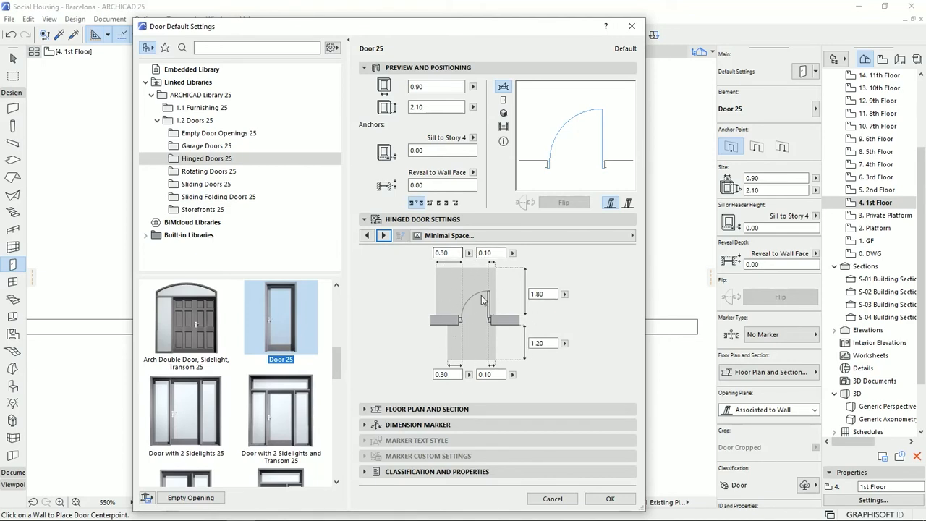
pyautogui.click(384, 236)
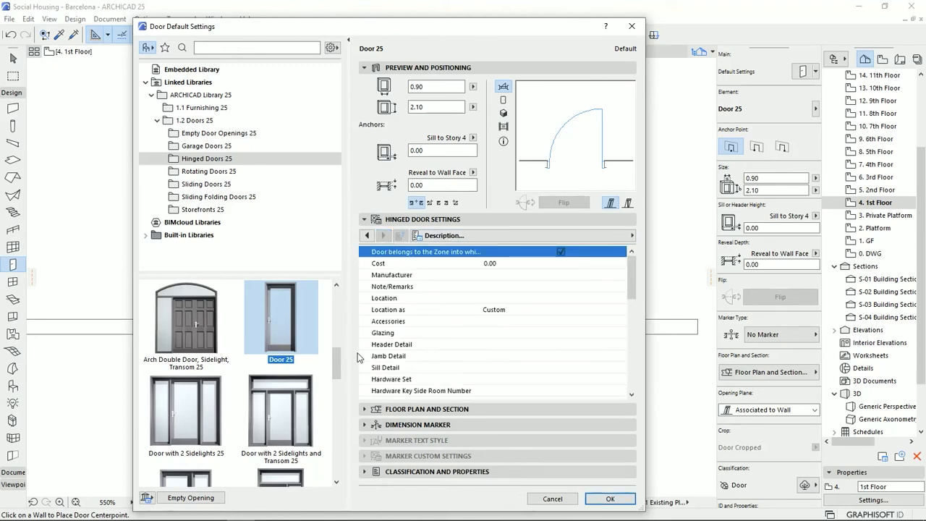
pyautogui.moveTo(627, 294)
pyautogui.mouseDown()
pyautogui.moveTo(627, 384)
pyautogui.moveTo(626, 293)
pyautogui.mouseUp()
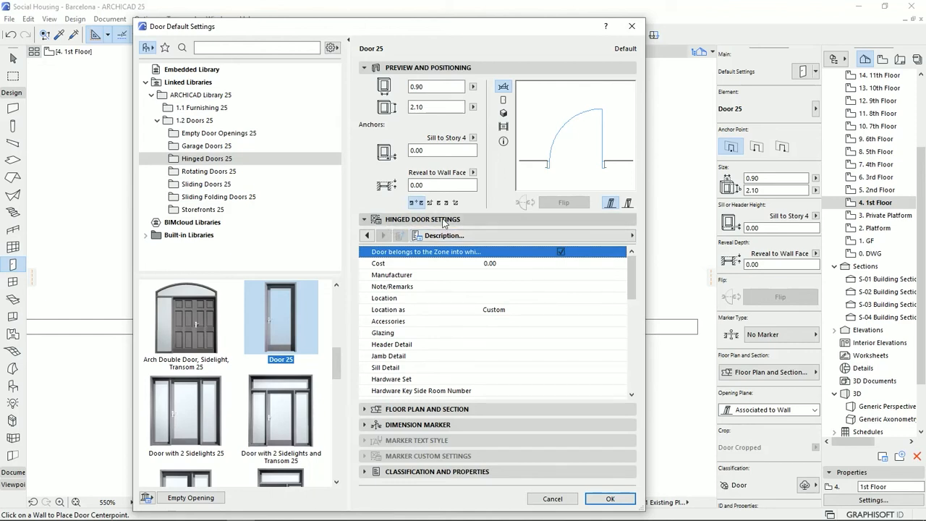
pyautogui.click(481, 221)
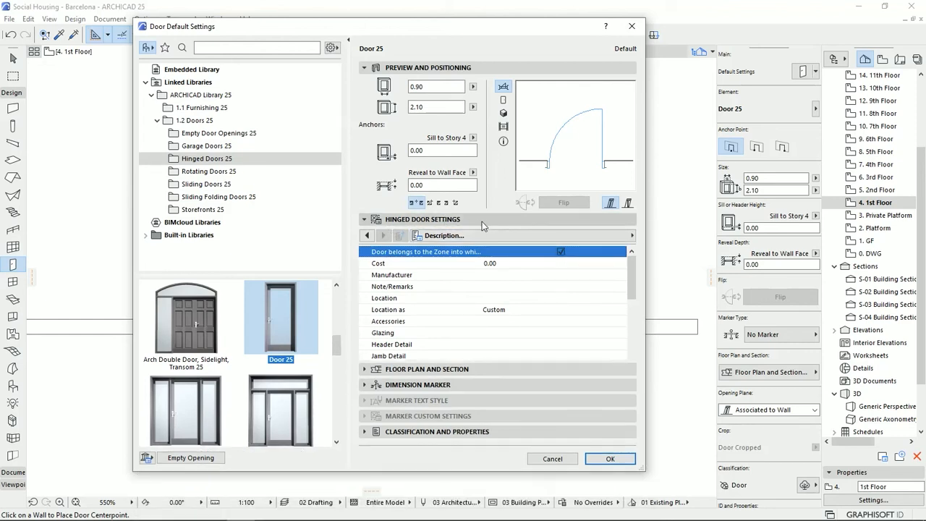
pyautogui.click(461, 235)
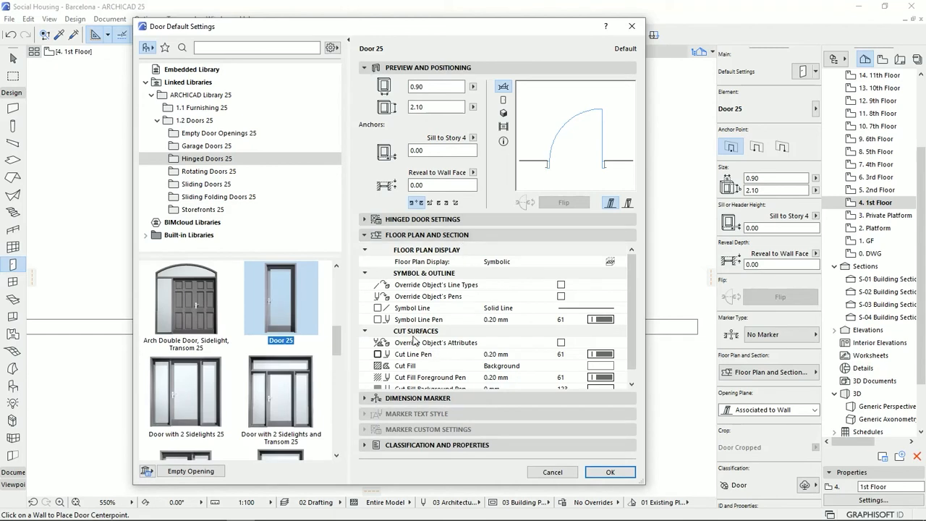
pyautogui.scroll(-1, 549, 297)
pyautogui.scroll(1, 506, 298)
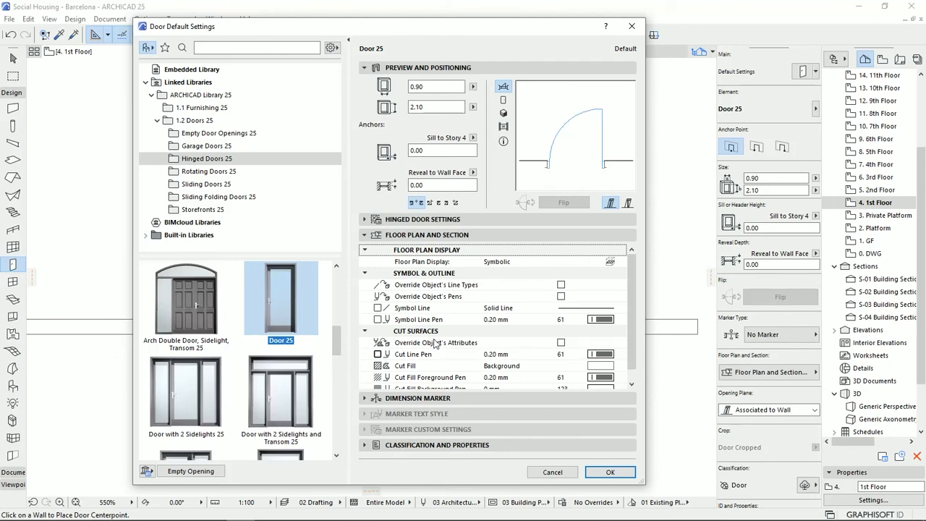
# Try the Basic Window-Door-Skylight Marker and D Marker 25 as the door's dimension marker, and return to No Marker
pyautogui.click(418, 398)
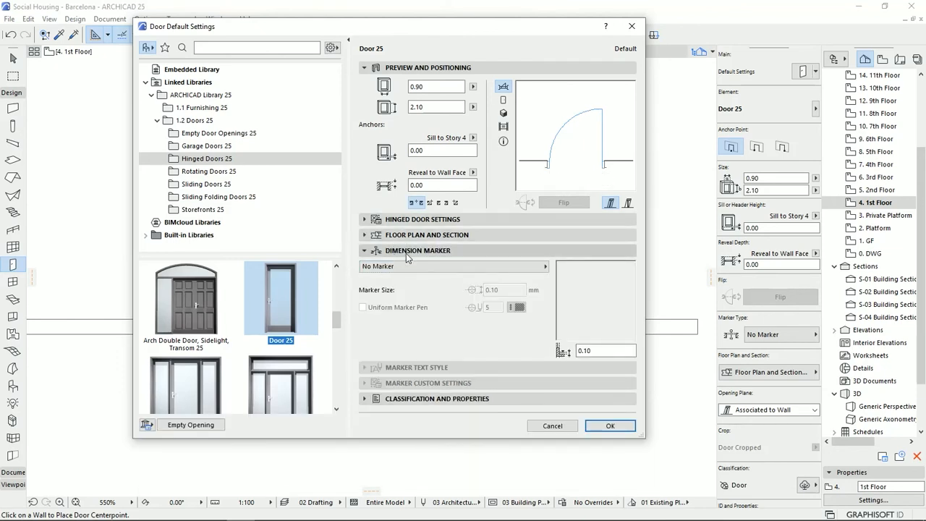
pyautogui.click(432, 272)
pyautogui.click(609, 298)
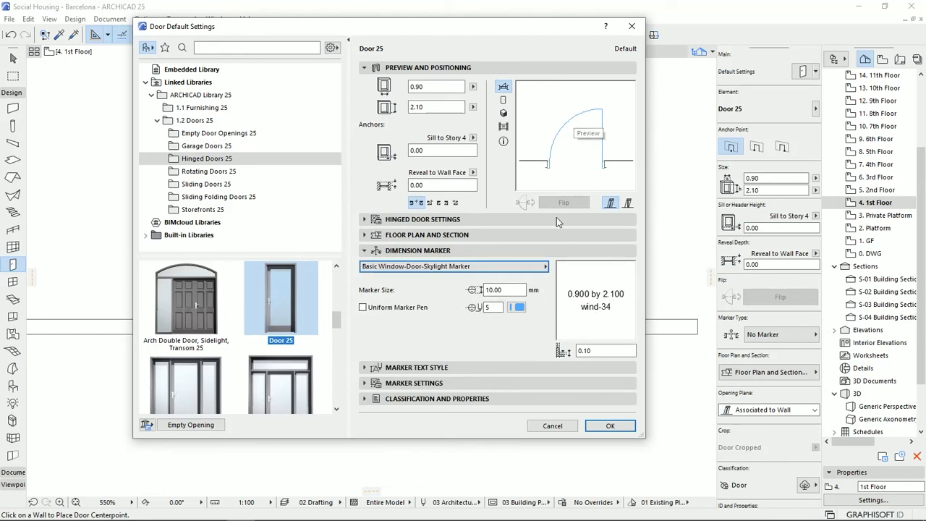
pyautogui.click(523, 268)
pyautogui.click(580, 293)
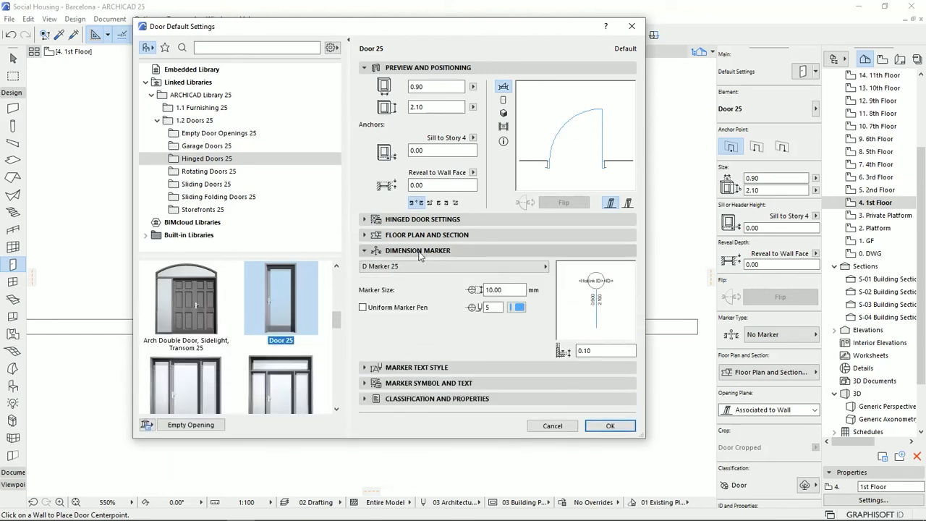
pyautogui.click(400, 266)
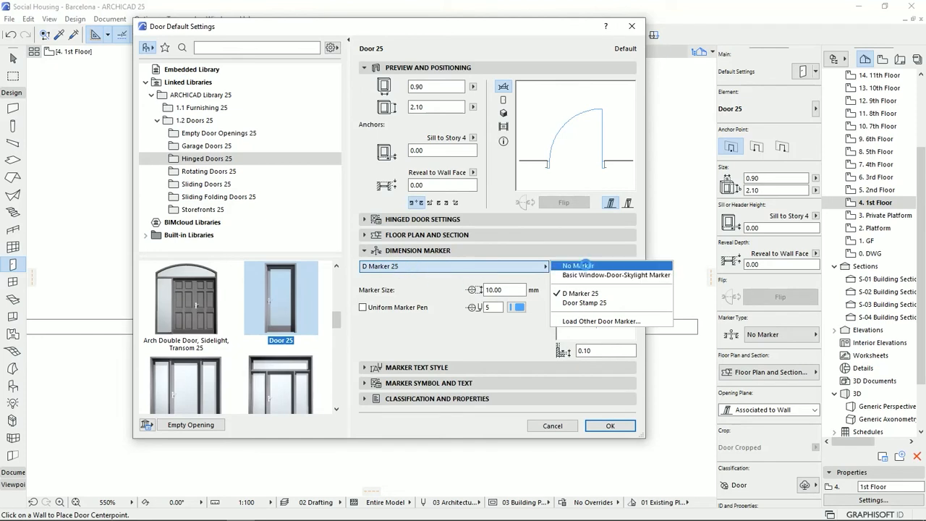
pyautogui.click(578, 266)
pyautogui.click(429, 253)
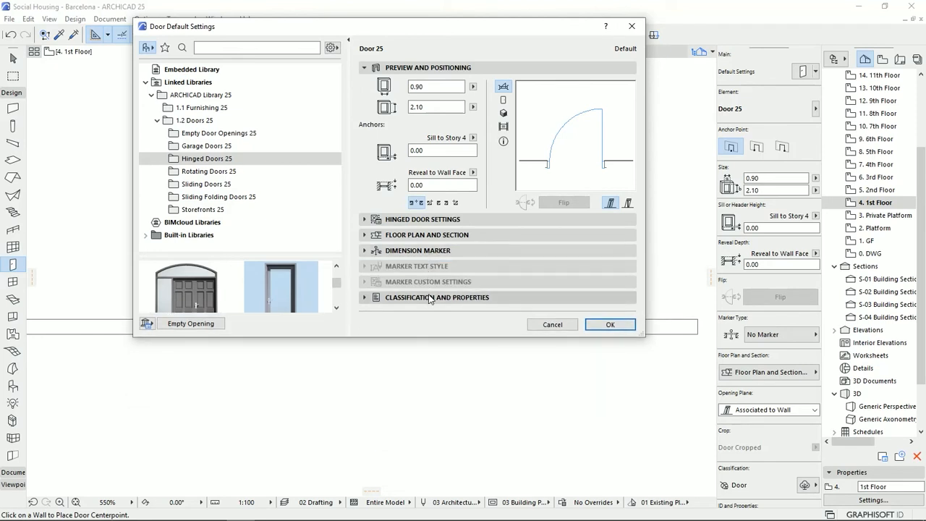
# Review the door's classification and properties, show its 3D preview, and accept the door default settings
pyautogui.click(429, 298)
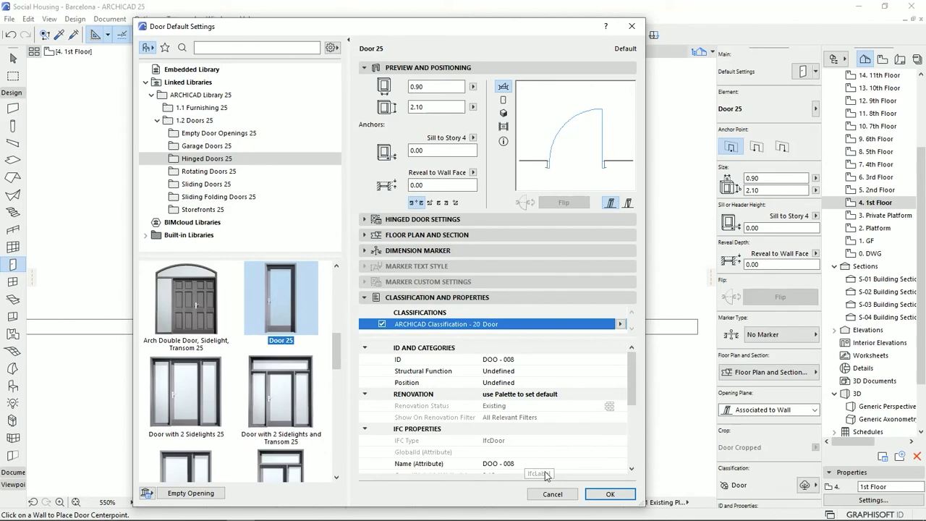
pyautogui.moveTo(630, 378)
pyautogui.mouseDown()
pyautogui.moveTo(622, 440)
pyautogui.moveTo(619, 373)
pyautogui.mouseUp()
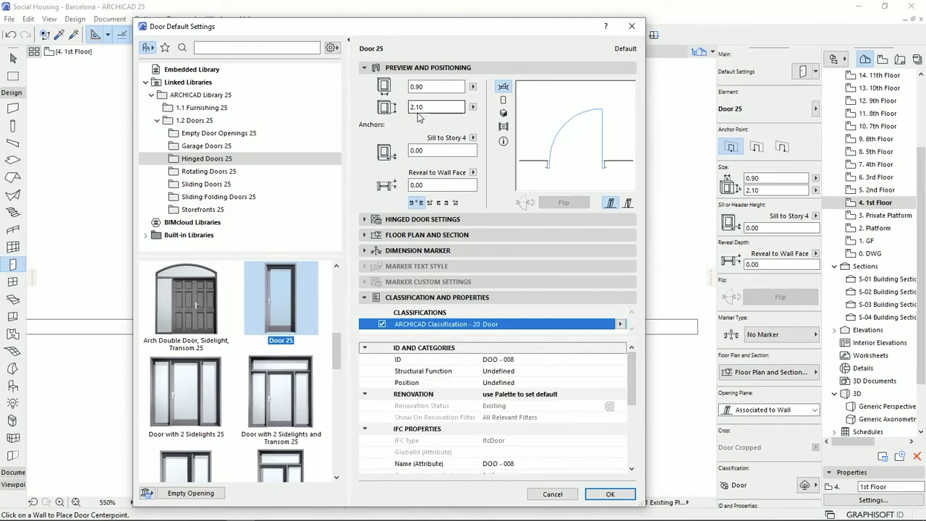
pyautogui.click(504, 112)
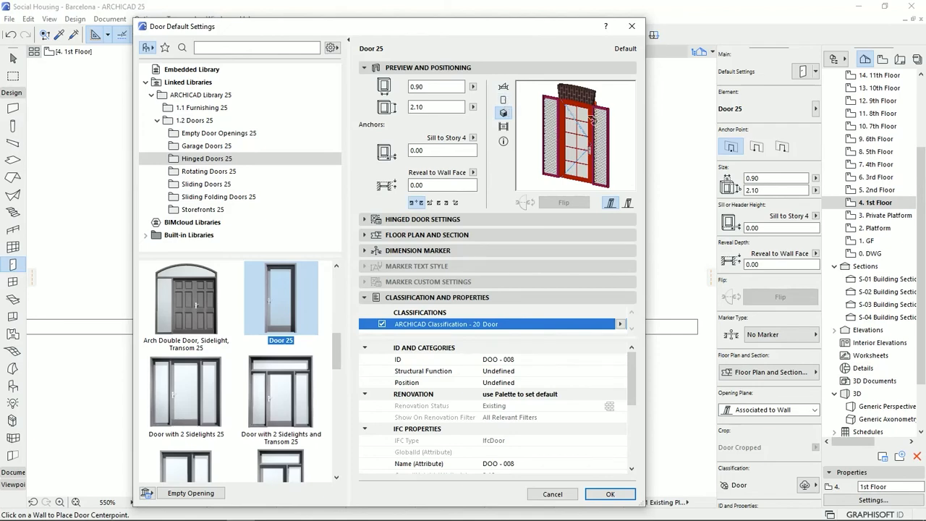
pyautogui.click(606, 494)
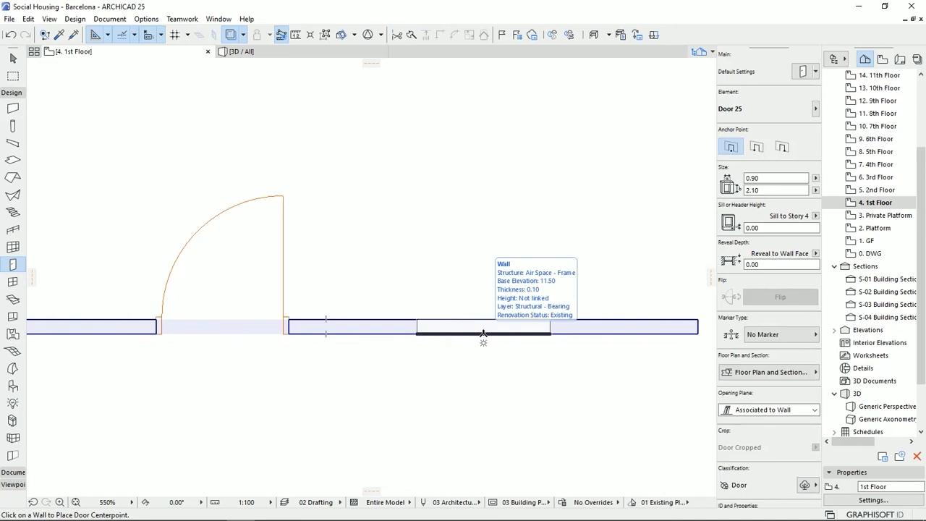
# Place the configured door in the wall to the right of the existing door, matching that door's opening direction
pyautogui.click(482, 334)
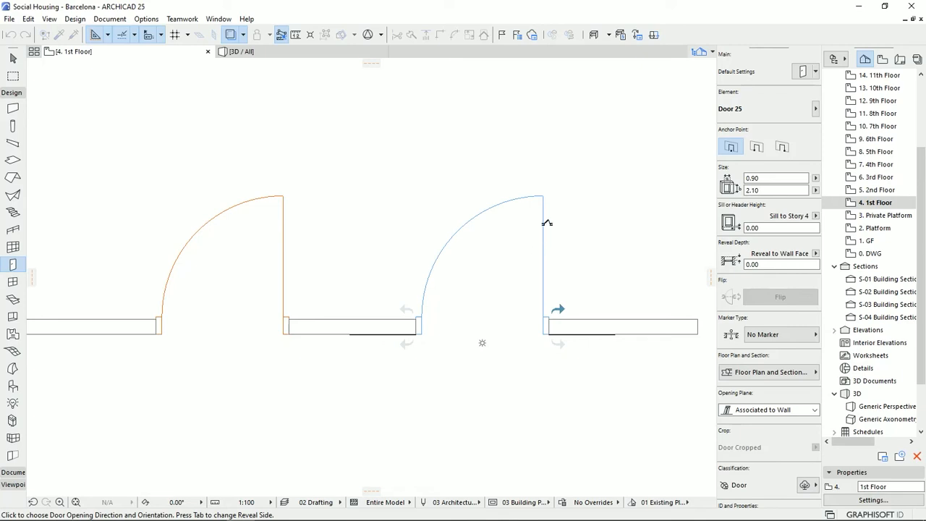
pyautogui.click(549, 222)
pyautogui.scroll(5, 542, 347)
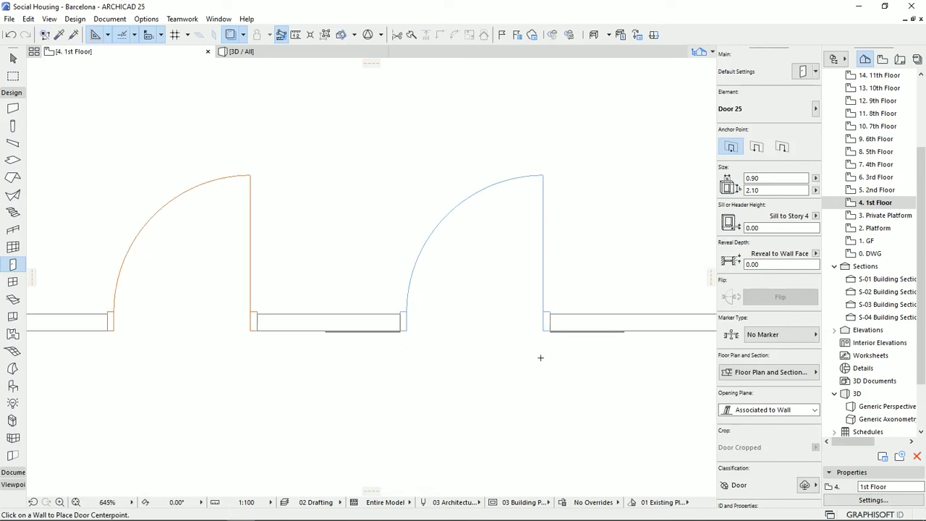
pyautogui.scroll(-3, 535, 358)
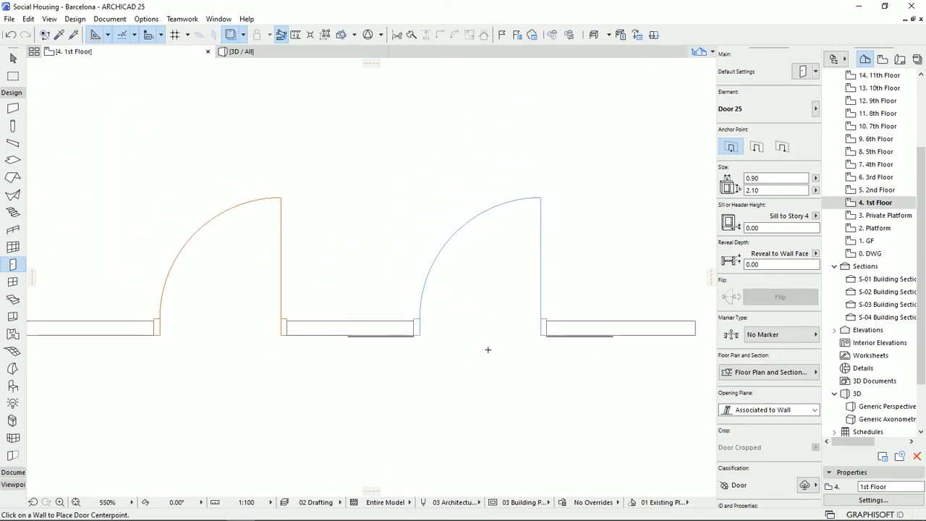
# Select the newly placed door and flip it to the opposite side of the wall and back
pyautogui.click(13, 58)
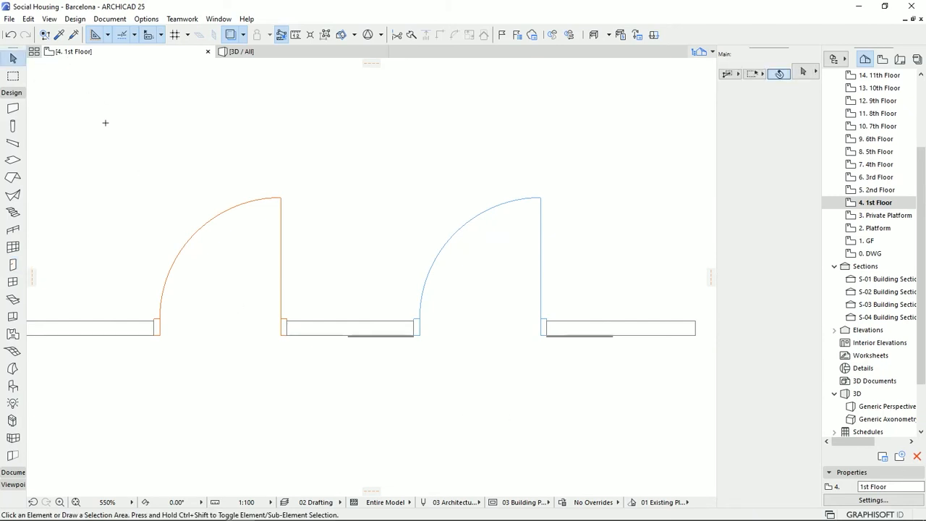
pyautogui.click(543, 200)
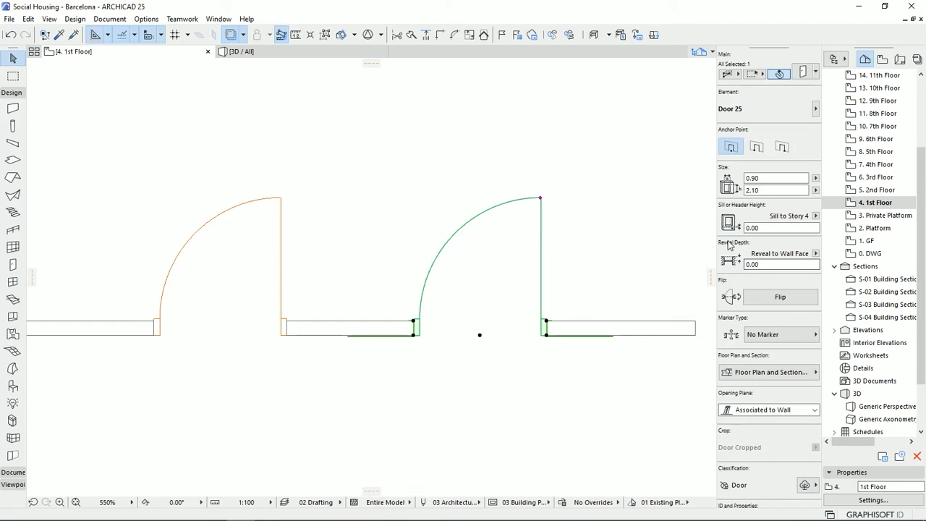
pyautogui.click(779, 300)
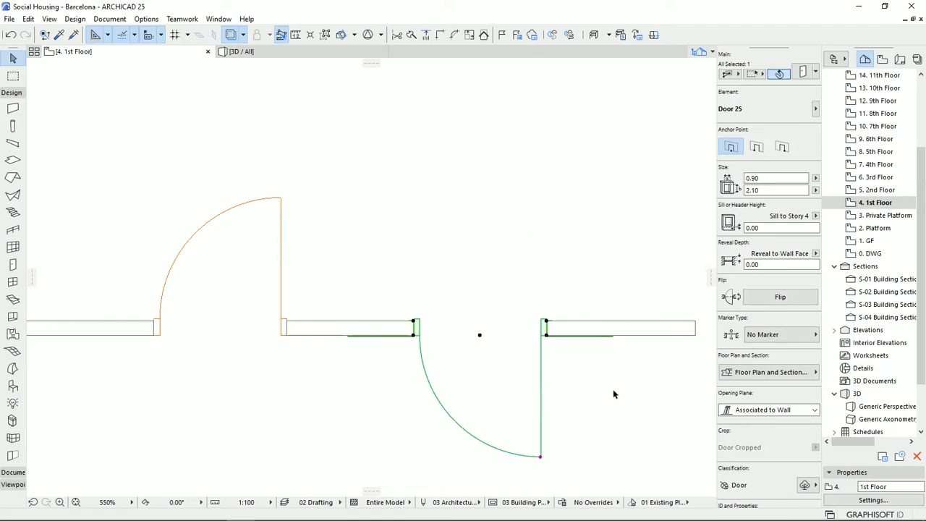
pyautogui.click(769, 300)
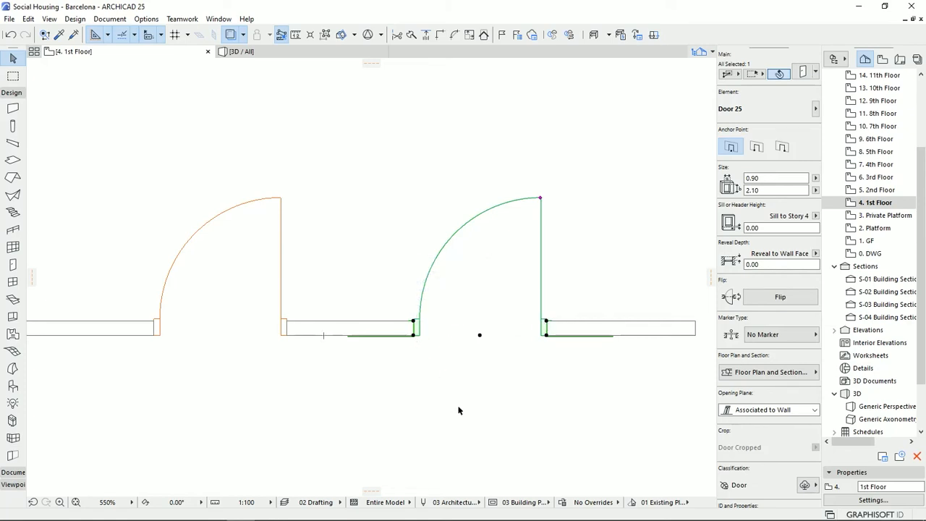
# Mirror the selected door about the axis through its opening's centre point, moving the hinge to the opposite jamb
pyautogui.hotkey('ctrl', 'm')
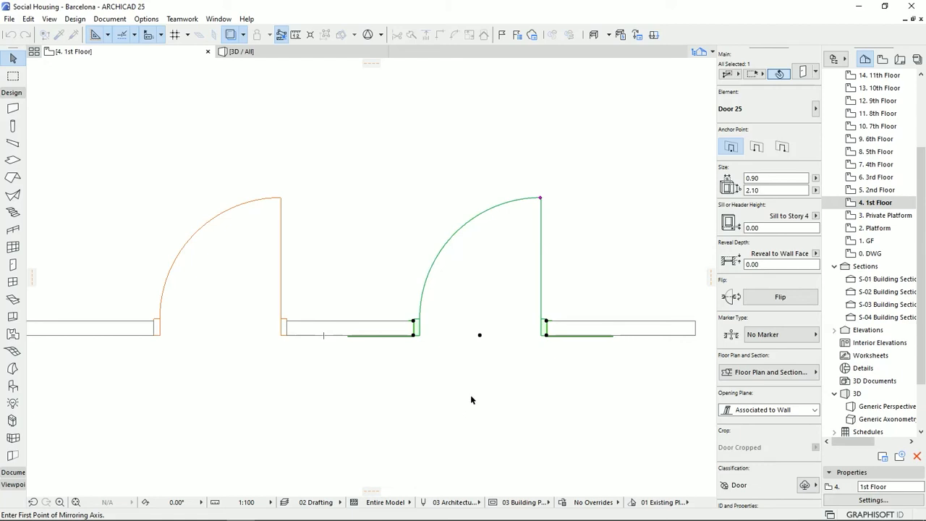
pyautogui.click(479, 335)
pyautogui.click(479, 338)
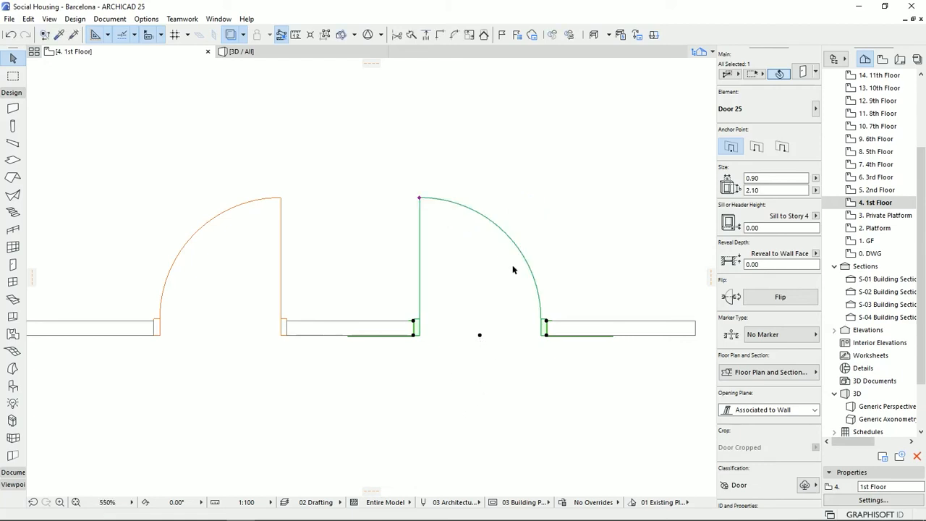
# Flip the selected door across the wall and back, and mirror it about its centre point so it hinges on the right jamb
pyautogui.click(781, 297)
pyautogui.click(781, 297)
pyautogui.hotkey('ctrl', 'm')
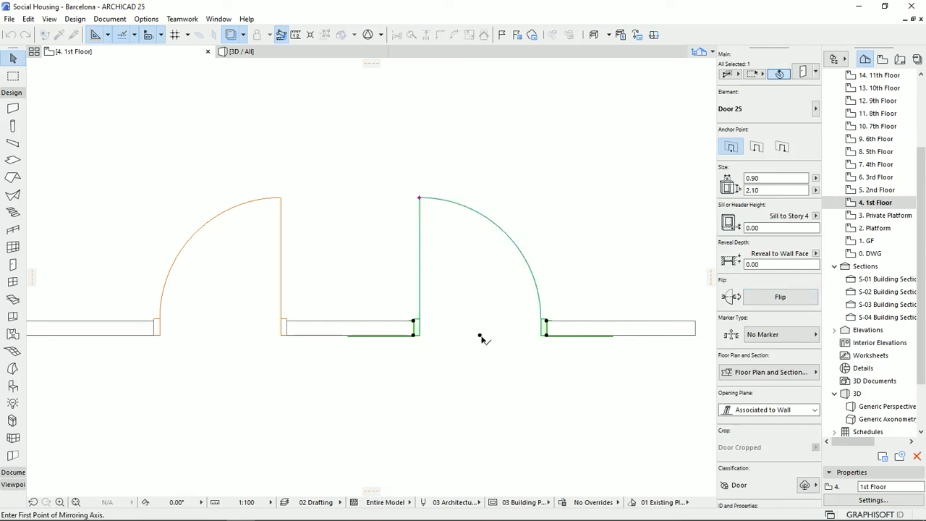
pyautogui.click(480, 335)
pyautogui.click(480, 339)
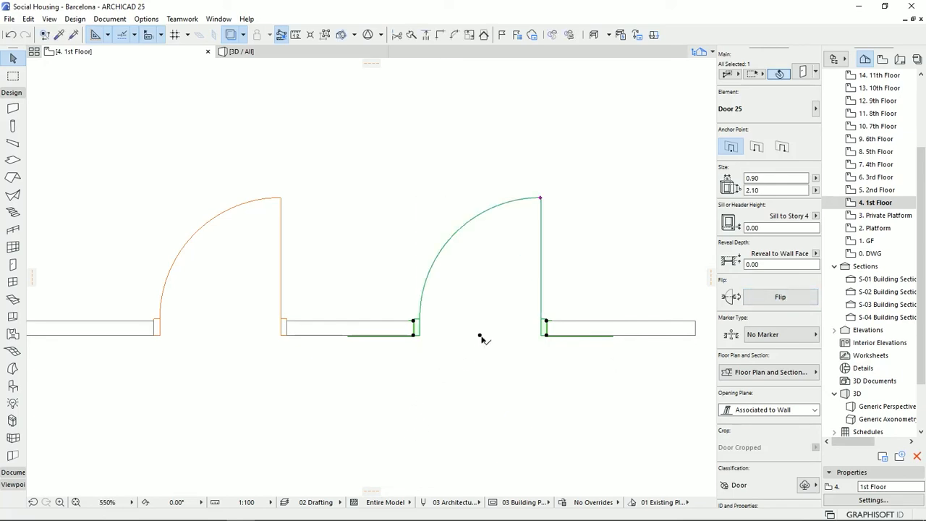
# Try out the selected door's 2D opening angle from the swing end node, return it to the fully open position and deselect the door
pyautogui.click(541, 197)
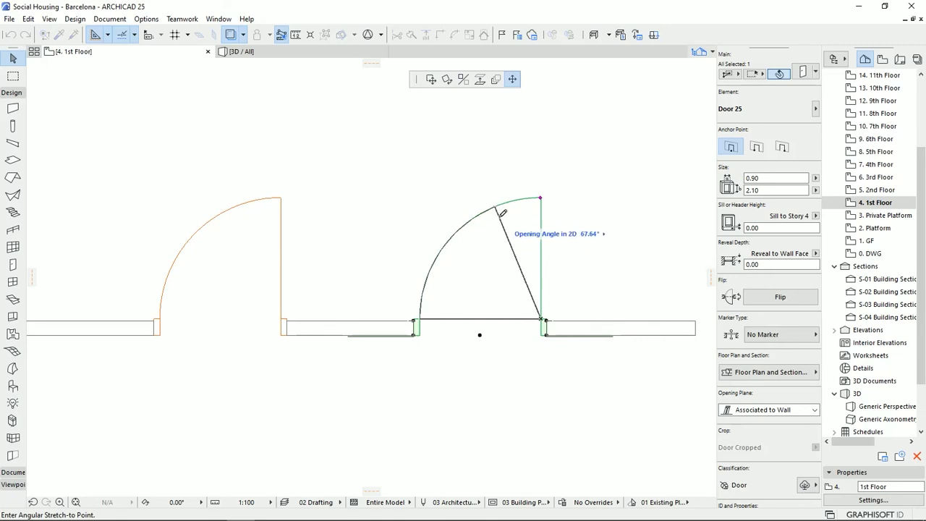
pyautogui.click(542, 196)
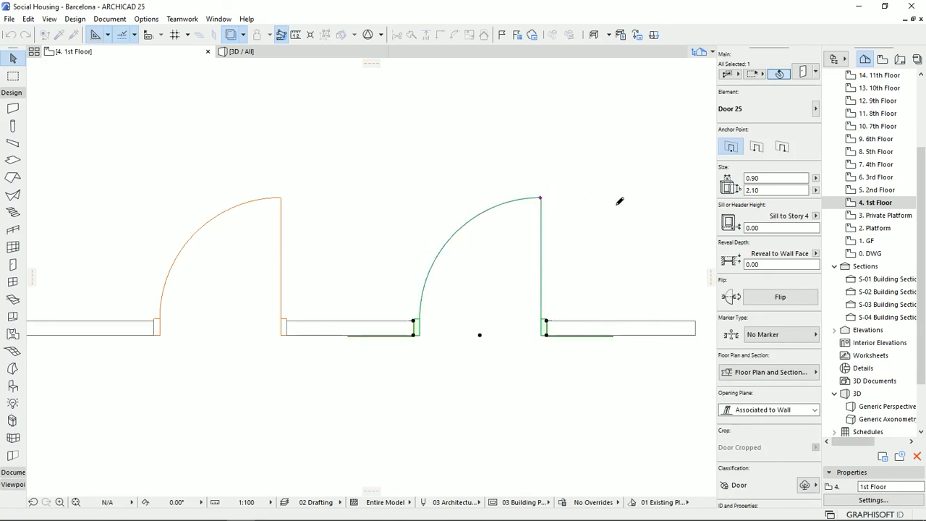
pyautogui.press('Escape')
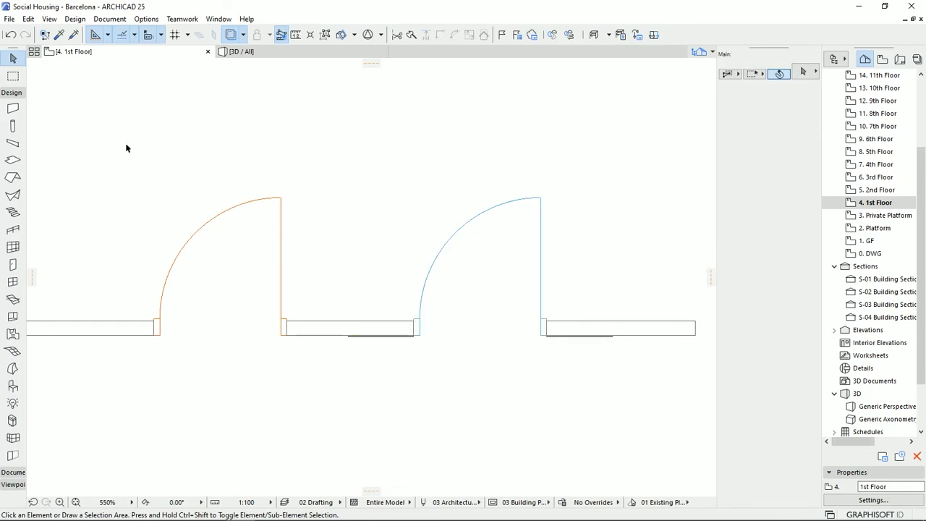
# Preview Double Door with 2 Sidelights 25 and its hinged door settings in the door defaults, browse other hinged doors, and discard the changes
pyautogui.click(13, 265)
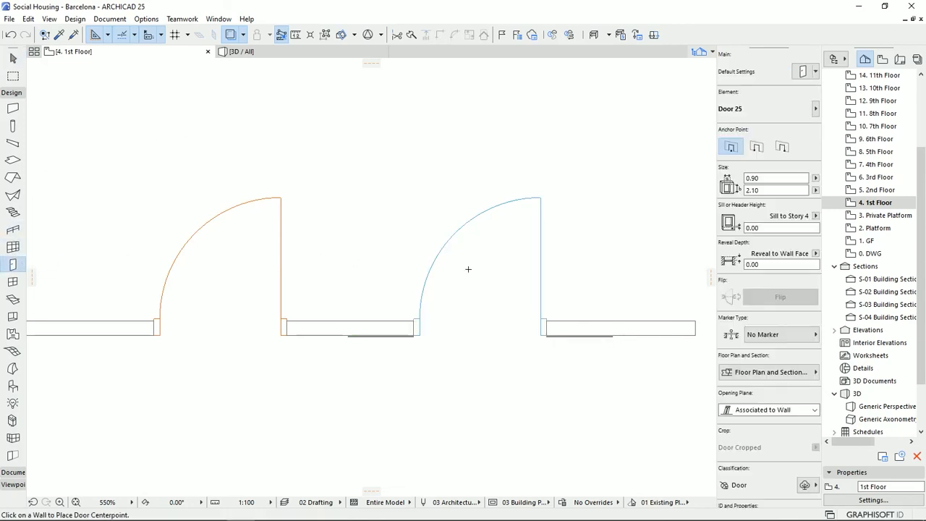
pyautogui.click(802, 71)
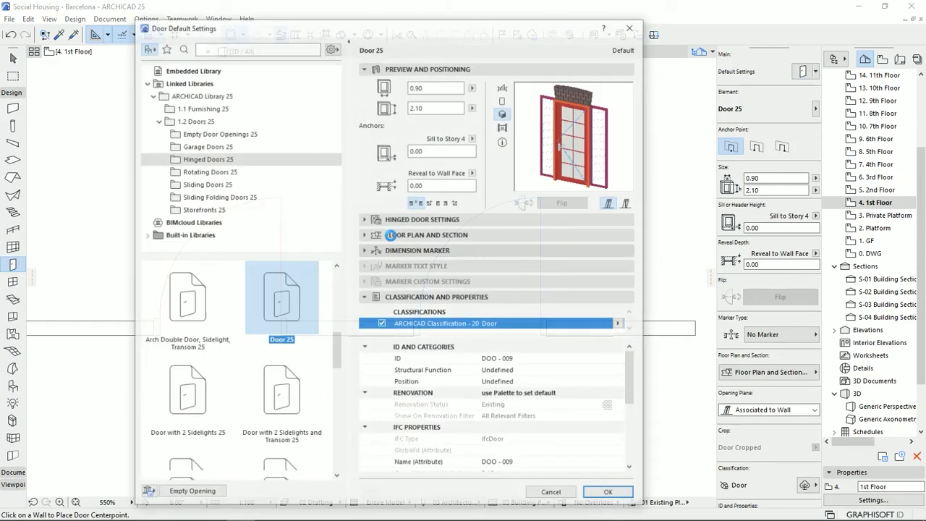
pyautogui.scroll(-3, 252, 356)
pyautogui.moveTo(335, 376); pyautogui.dragTo(329, 435)
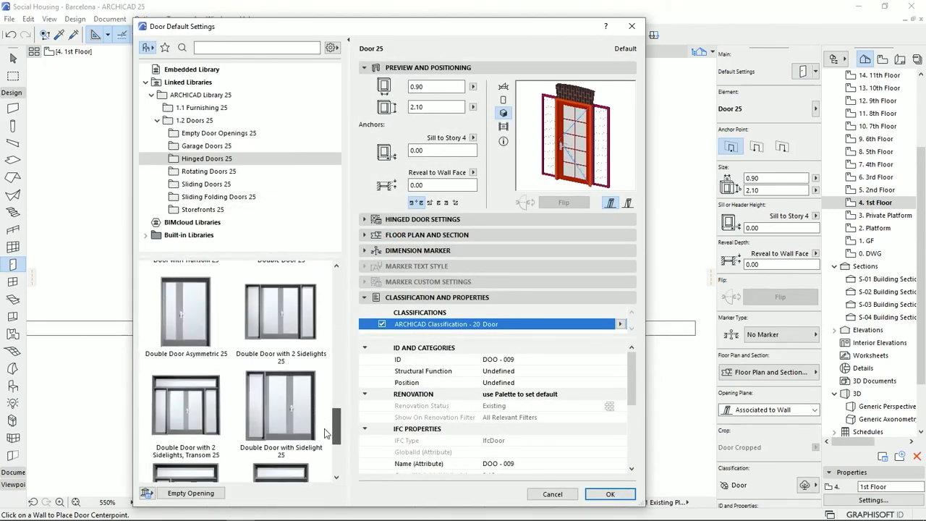
pyautogui.click(277, 320)
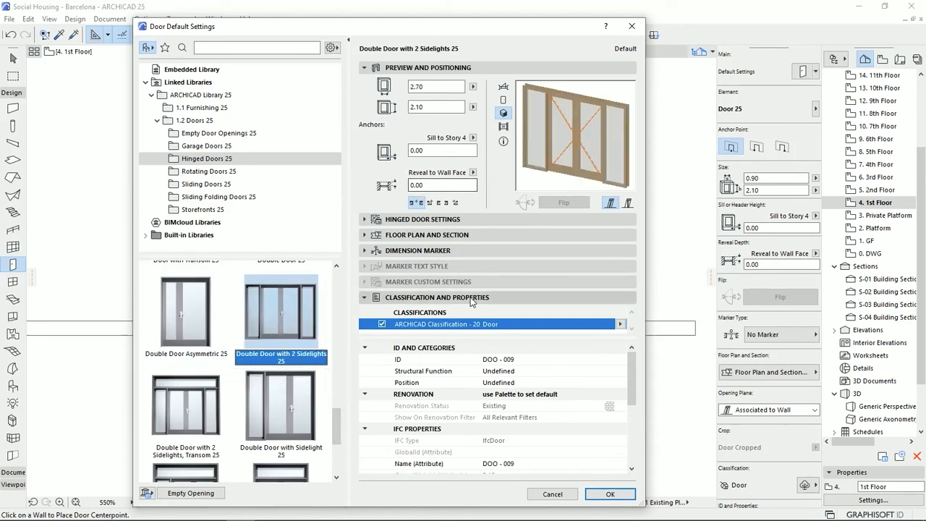
pyautogui.click(454, 220)
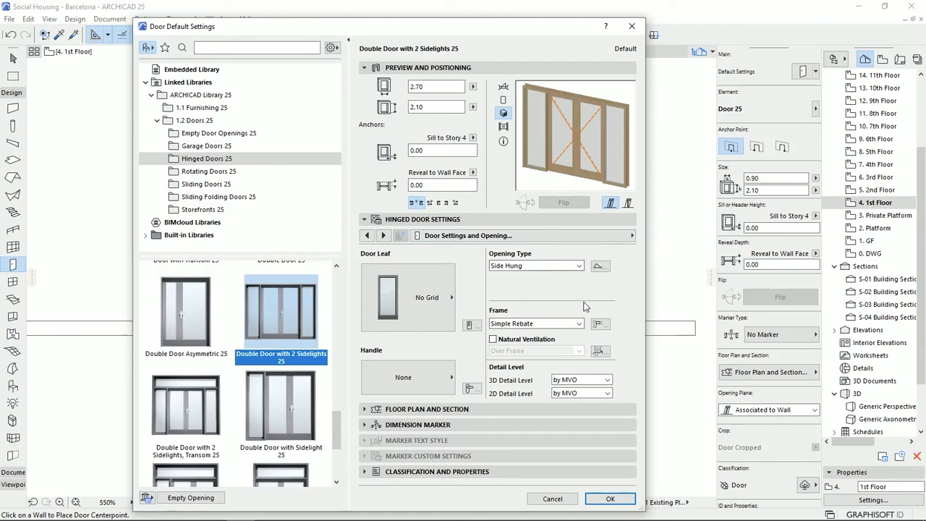
pyautogui.moveTo(333, 433); pyautogui.dragTo(340, 291)
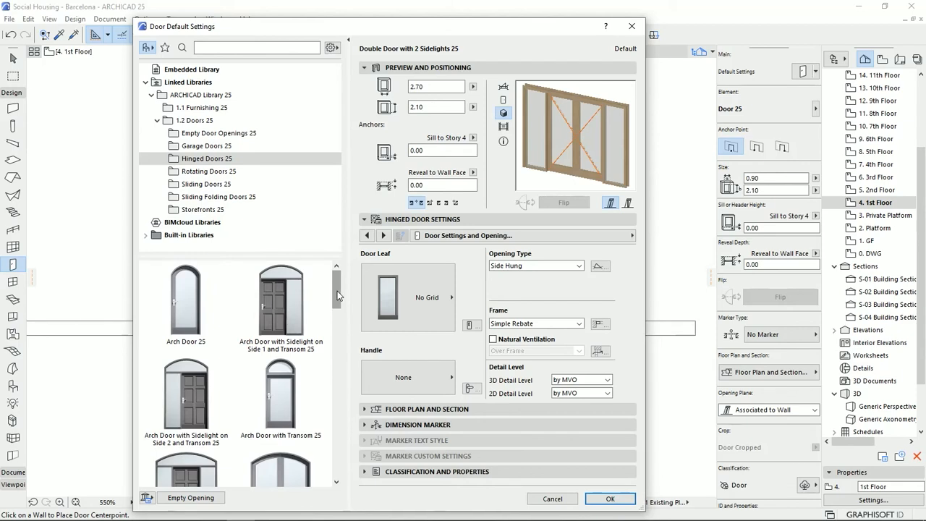
pyautogui.moveTo(338, 289)
pyautogui.mouseDown()
pyautogui.moveTo(336, 463)
pyautogui.moveTo(331, 300)
pyautogui.mouseUp()
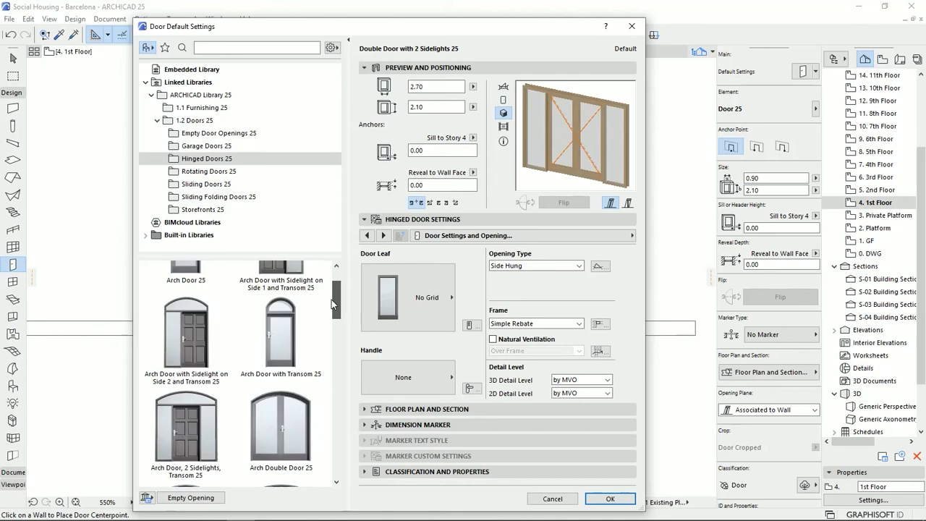
pyautogui.press('Escape')
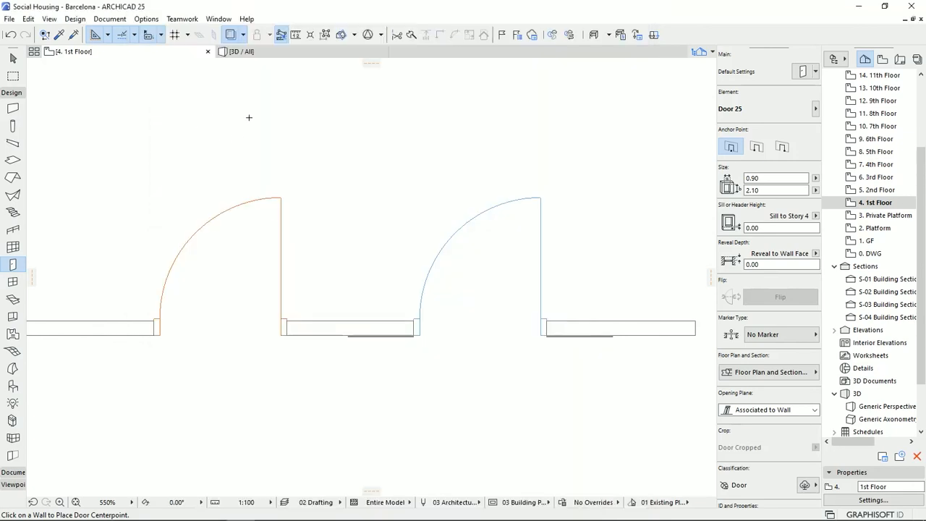
# Examine the two doors placed in the wall in the 3D view, close up and from the front
pyautogui.click(282, 55)
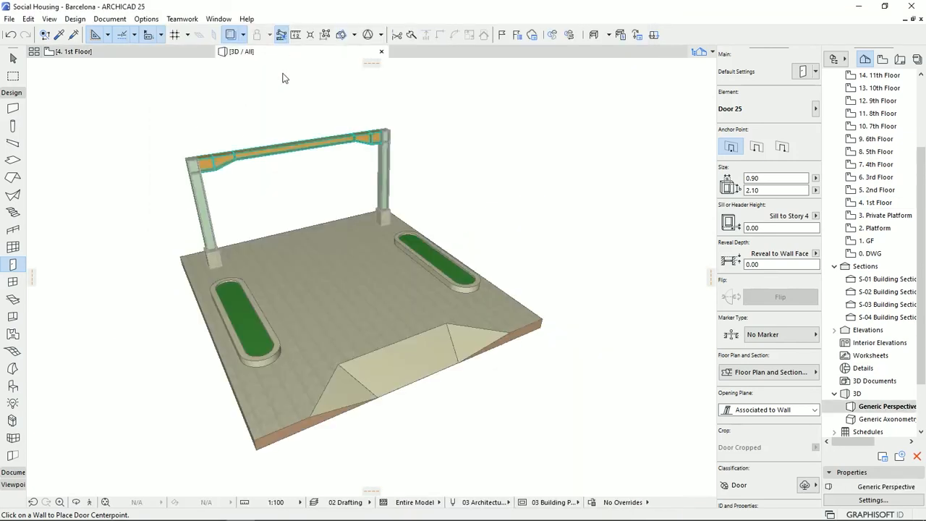
pyautogui.moveTo(437, 280); pyautogui.dragTo(194, 338, button='middle')
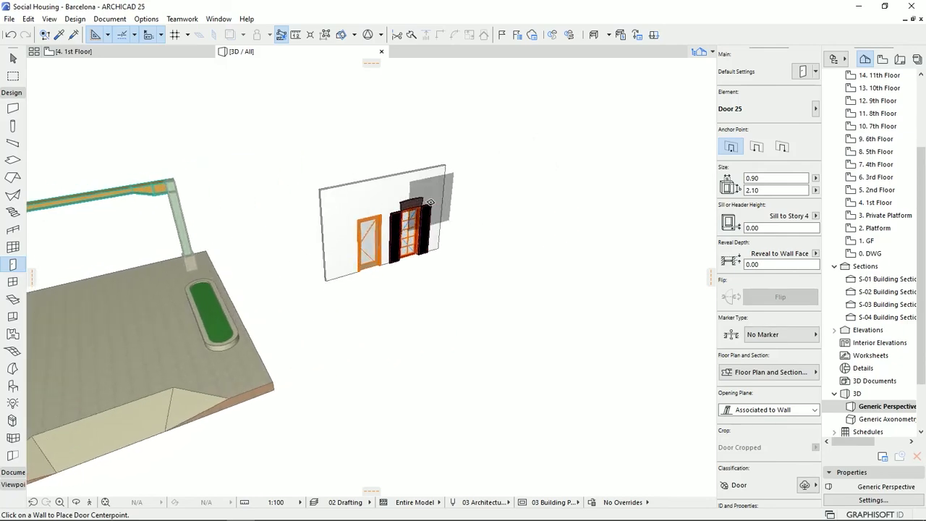
pyautogui.scroll(10, 430, 202)
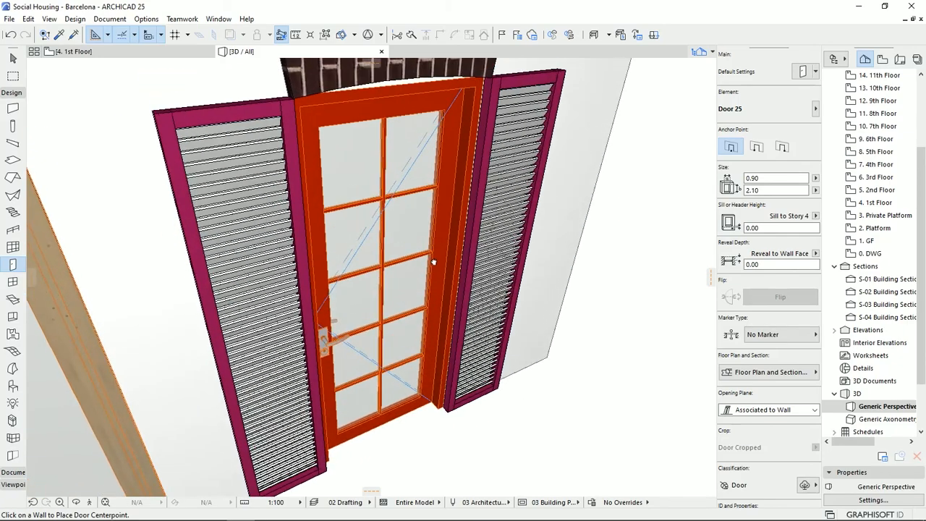
pyautogui.scroll(-4, 433, 262)
pyautogui.moveTo(408, 258); pyautogui.dragTo(471, 249, button='middle')
pyautogui.moveTo(529, 137); pyautogui.dragTo(506, 163, button='middle')
pyautogui.keyDown('shift'); pyautogui.moveTo(482, 333); pyautogui.dragTo(425, 307, button='middle'); pyautogui.keyUp('shift')
pyautogui.moveTo(250, 361); pyautogui.dragTo(274, 292, button='middle')
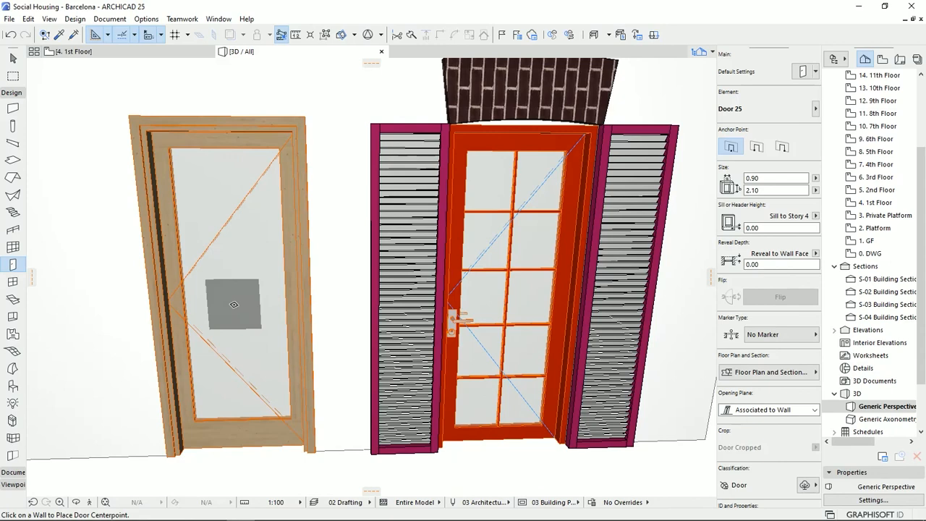
pyautogui.scroll(-1, 506, 327)
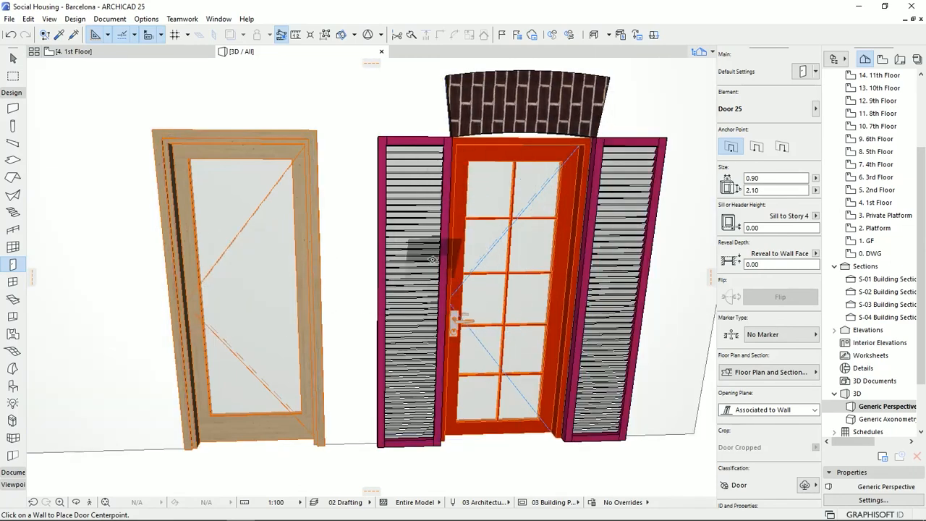
# Place another shuttered door in 3D in the wall to the left of the wooden door, choosing the left-hand opening direction
pyautogui.scroll(-3, 367, 293)
pyautogui.keyDown('shift'); pyautogui.moveTo(367, 300); pyautogui.dragTo(512, 353, button='middle'); pyautogui.keyUp('shift')
pyautogui.scroll(-1, 435, 362)
pyautogui.moveTo(383, 383); pyautogui.dragTo(349, 355, button='middle')
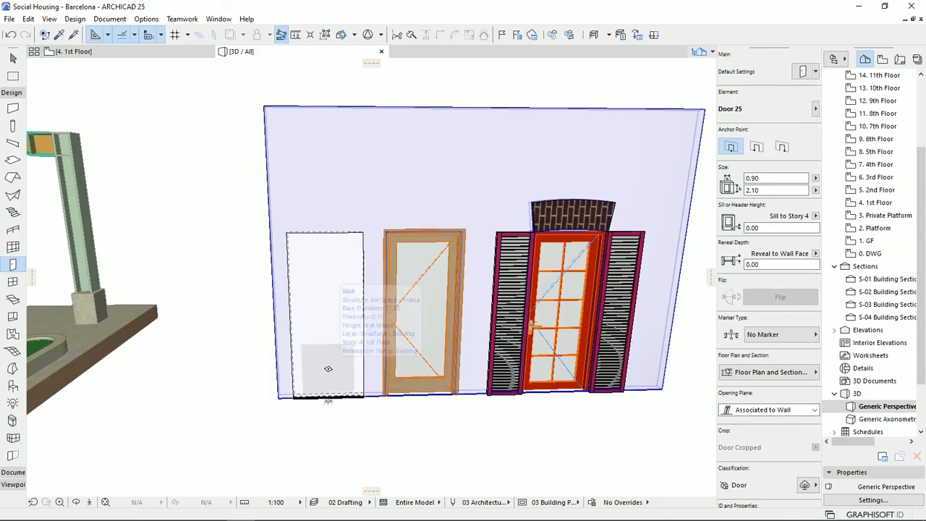
pyautogui.click(328, 369)
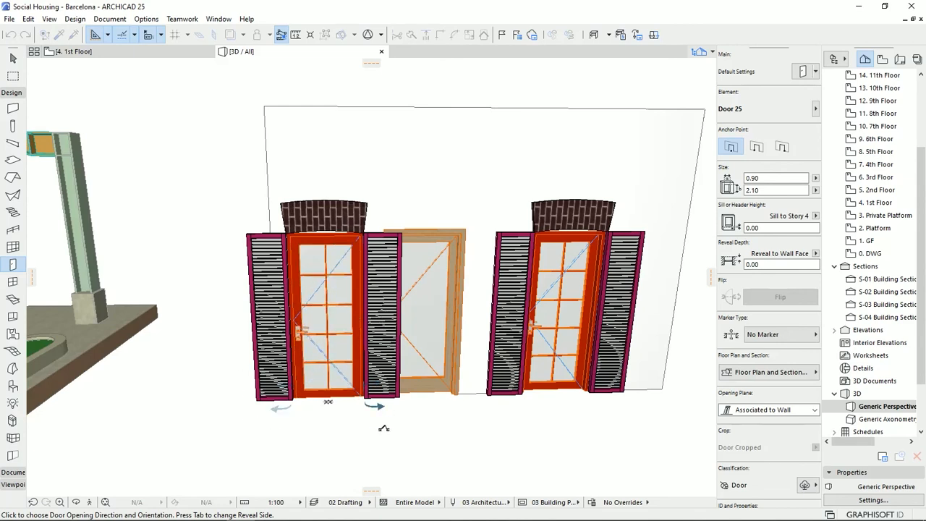
pyautogui.click(282, 434)
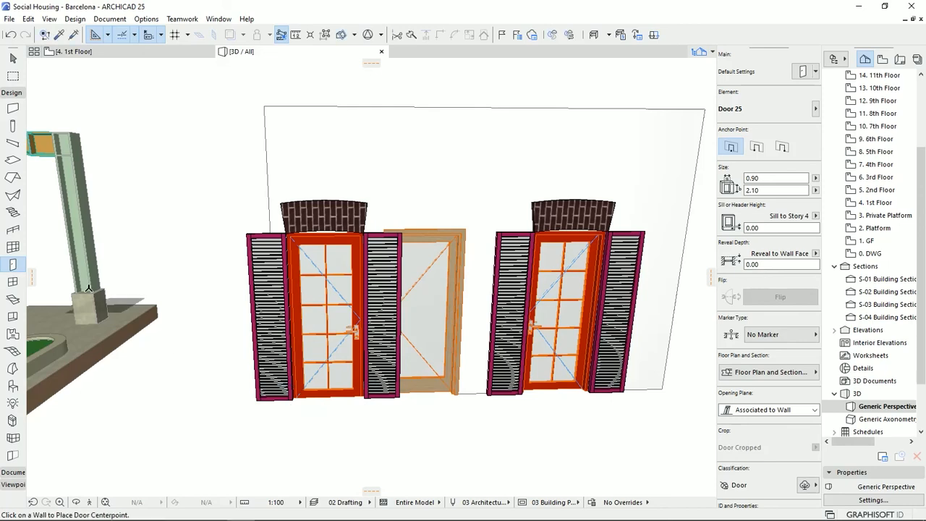
# Delete the extra shuttered door overlapping the wooden door
pyautogui.click(13, 58)
pyautogui.click(312, 350)
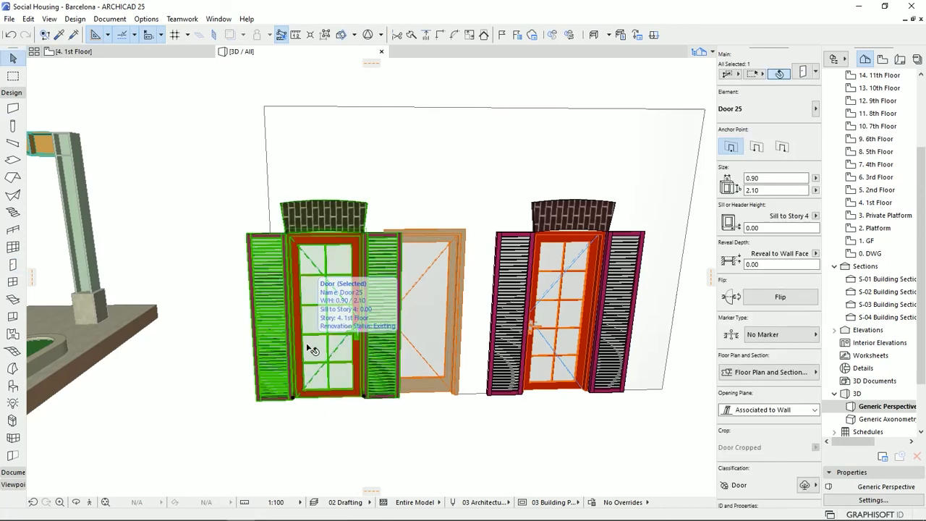
pyautogui.press('Delete')
# Try to move the remaining shuttered door from the upper corner node of its opening, and cancel the edit
pyautogui.click(558, 274)
pyautogui.scroll(5, 506, 286)
pyautogui.scroll(1, 464, 293)
pyautogui.click(543, 208)
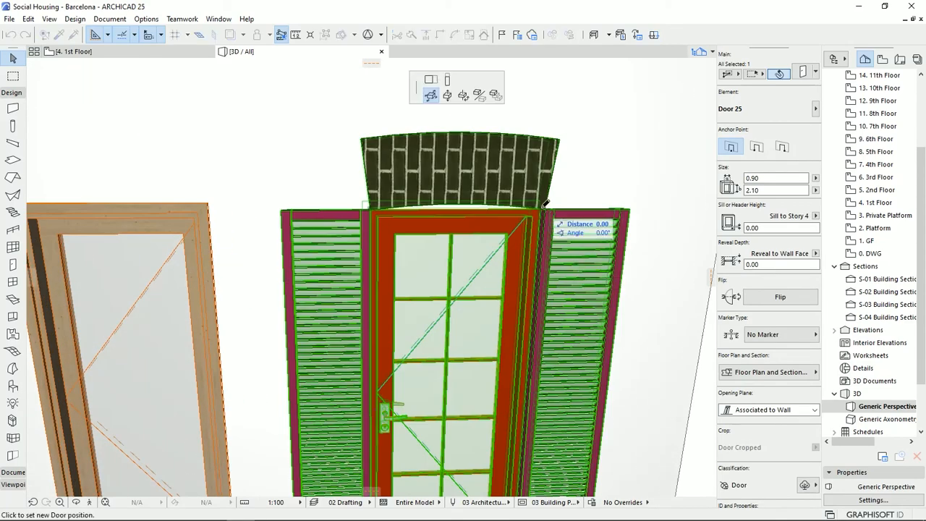
pyautogui.press('Escape')
# Select the wooden door and try stretching its width and height from its upper right corner node
pyautogui.click(170, 217)
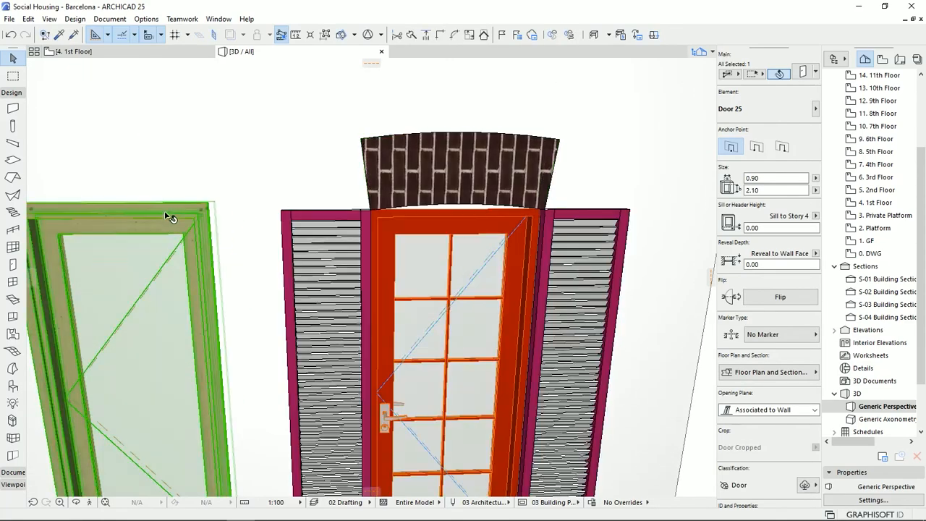
pyautogui.click(203, 209)
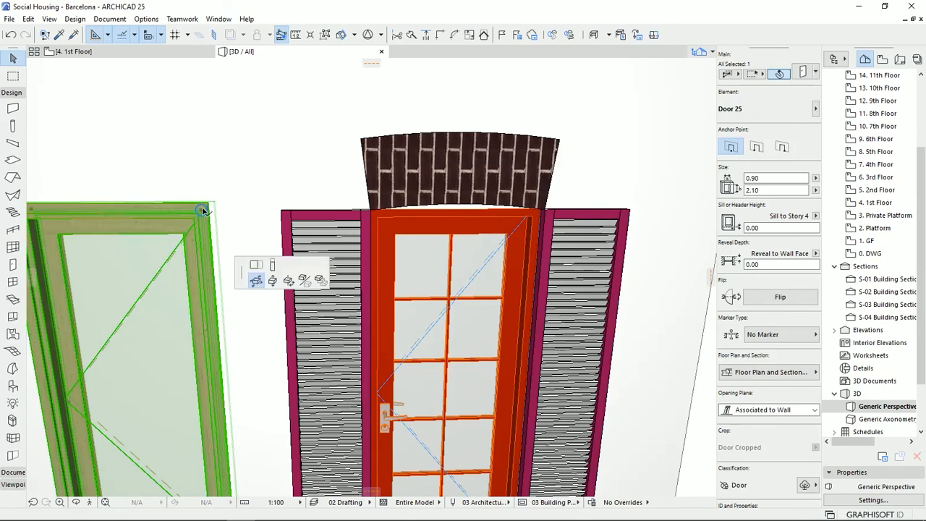
pyautogui.scroll(-4, 314, 209)
pyautogui.moveTo(315, 210); pyautogui.dragTo(372, 190, button='middle')
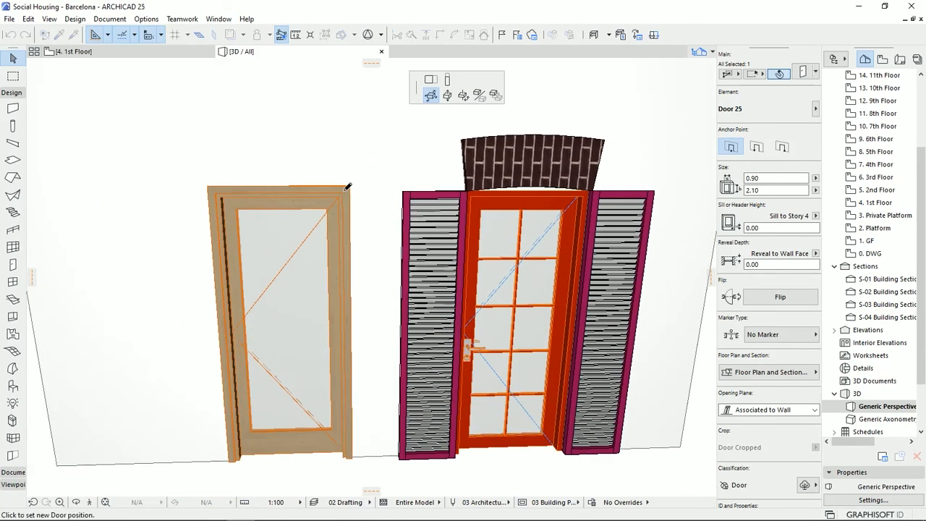
pyautogui.click(431, 80)
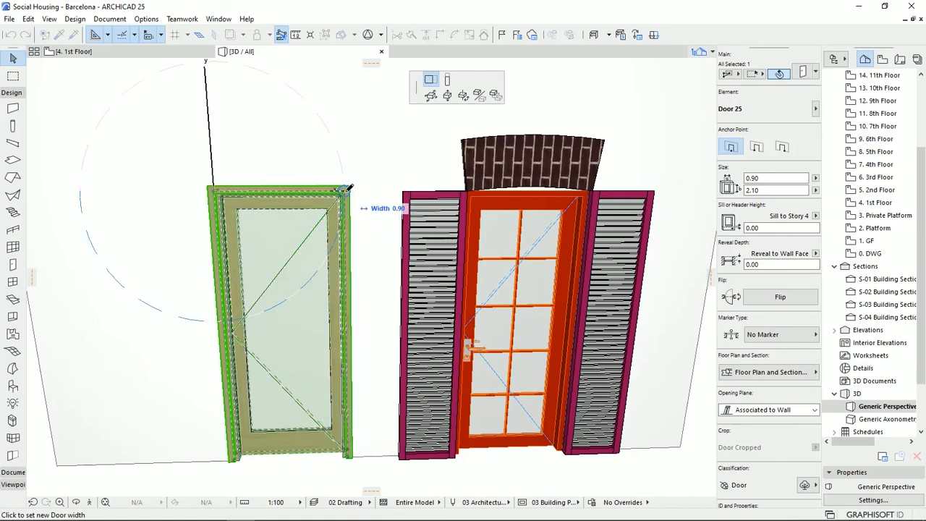
pyautogui.click(447, 79)
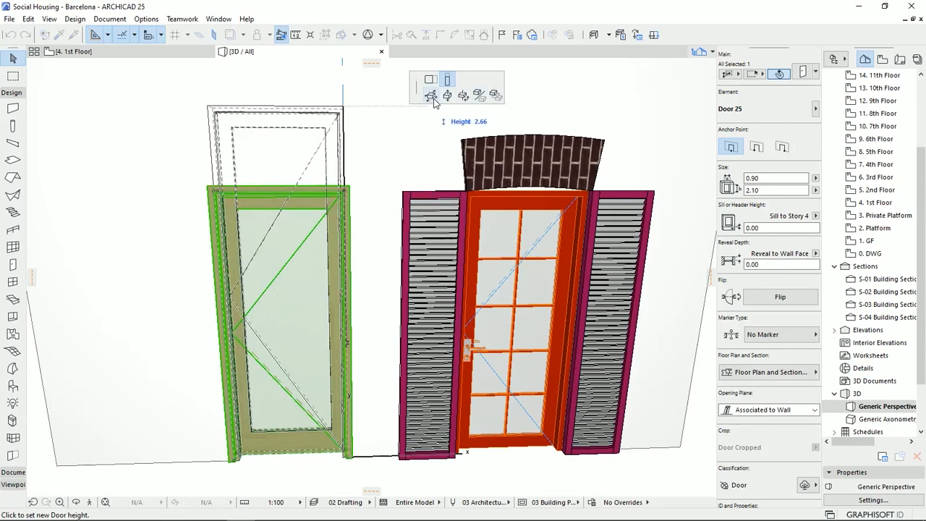
# Try moving the wooden door along the wall with the Drag option, cancel the move and deselect the door
pyautogui.click(432, 96)
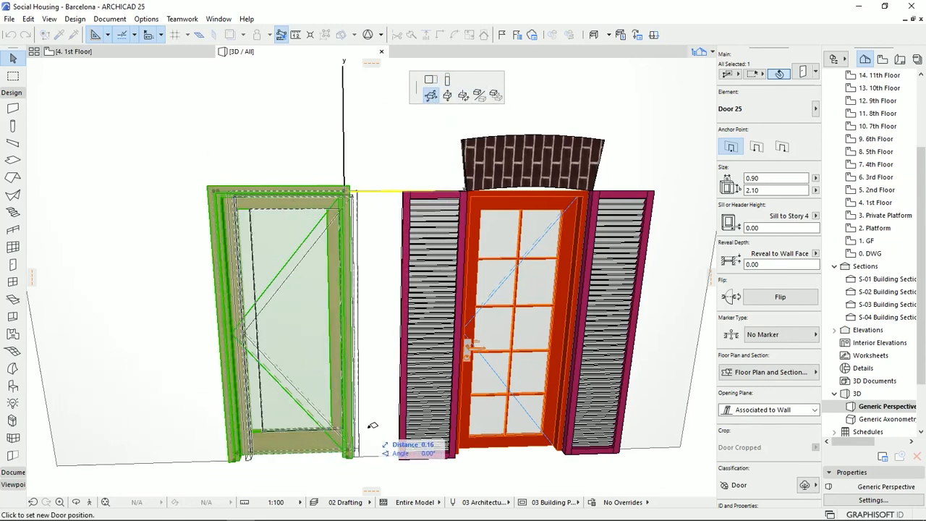
pyautogui.click(447, 95)
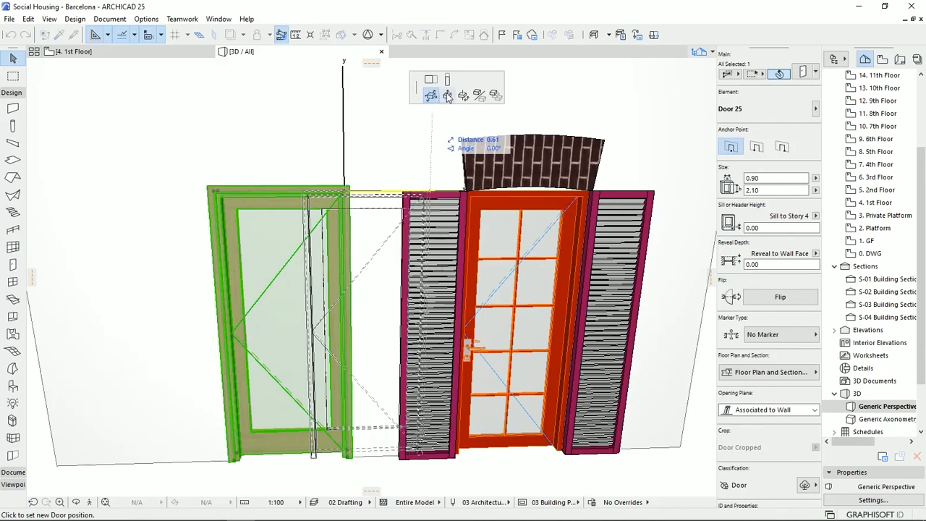
pyautogui.click(430, 96)
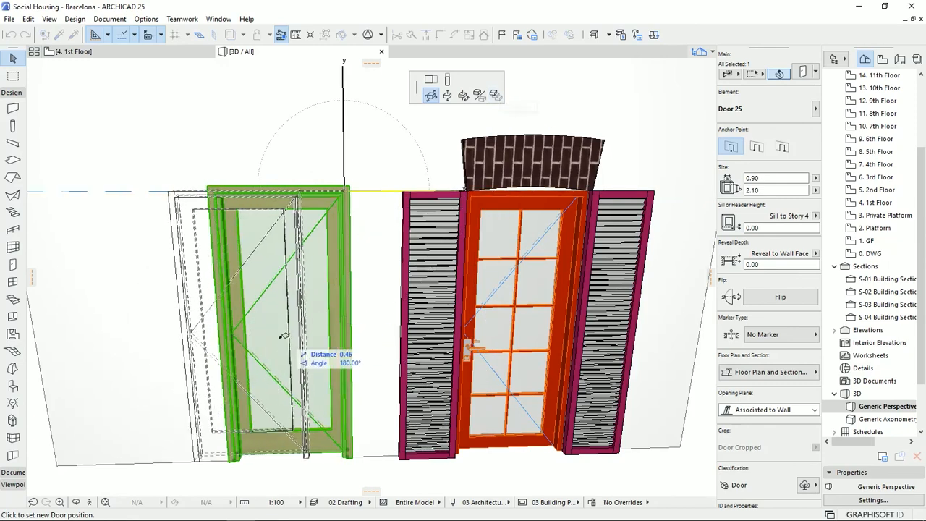
pyautogui.press('Escape')
pyautogui.press('Escape')
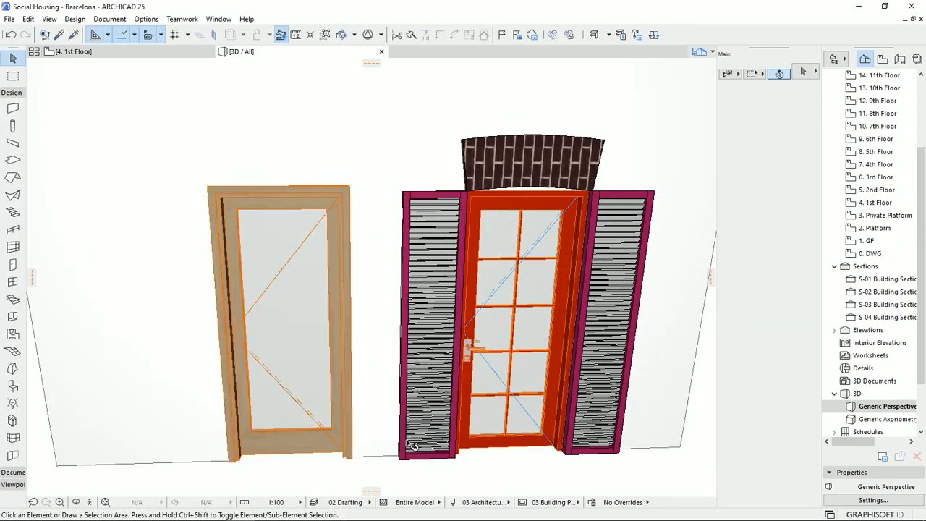
# Inspect the shuttered door while selected, and examine the wall with both doors from several angles in 3D
pyautogui.click(524, 300)
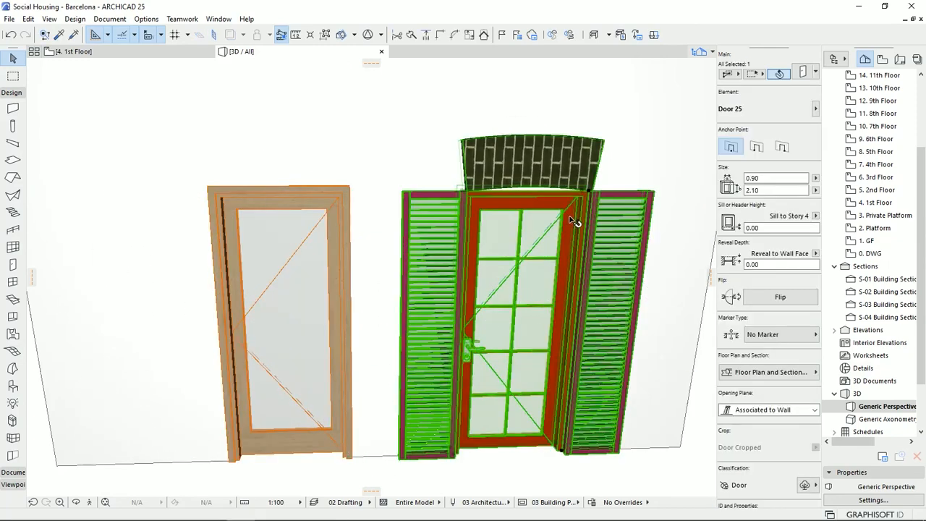
pyautogui.scroll(-3, 381, 371)
pyautogui.keyDown('shift'); pyautogui.moveTo(437, 367); pyautogui.dragTo(377, 356, button='middle'); pyautogui.keyUp('shift')
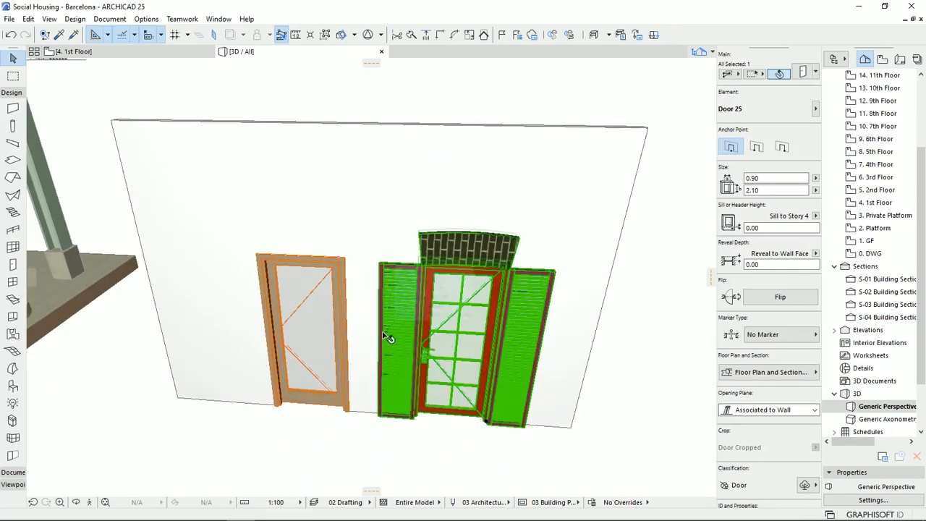
pyautogui.click(360, 446)
pyautogui.keyDown('shift'); pyautogui.moveTo(365, 355); pyautogui.dragTo(456, 362, button='middle'); pyautogui.keyUp('shift')
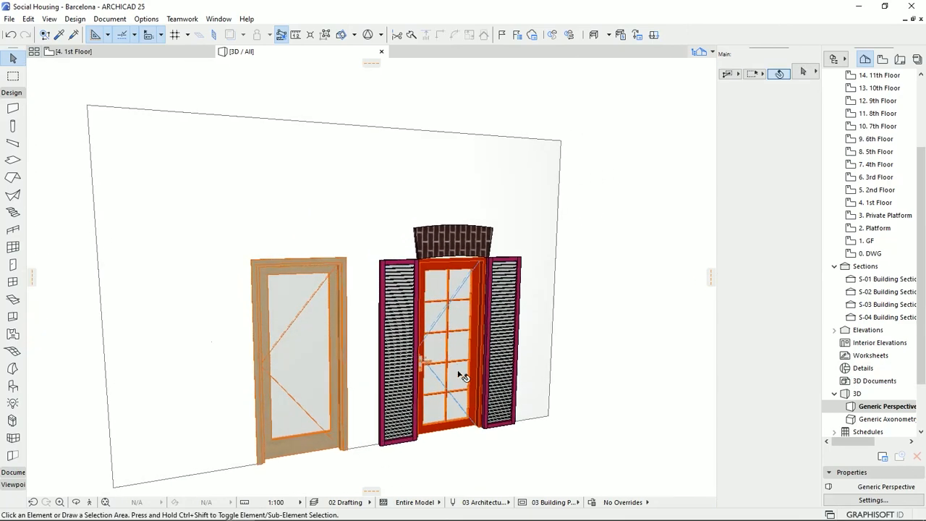
pyautogui.moveTo(366, 370); pyautogui.dragTo(448, 289, button='middle')
pyautogui.scroll(-2, 513, 274)
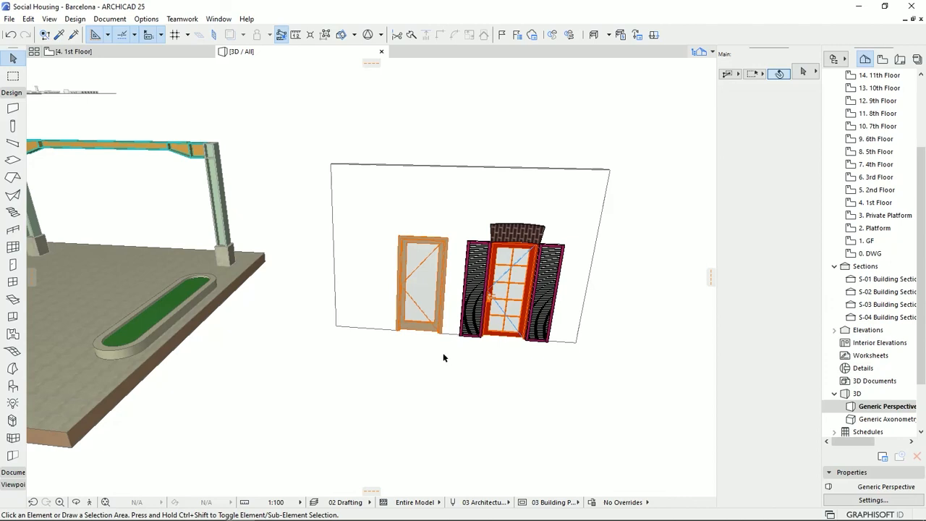
pyautogui.moveTo(453, 318); pyautogui.dragTo(352, 338, button='middle')
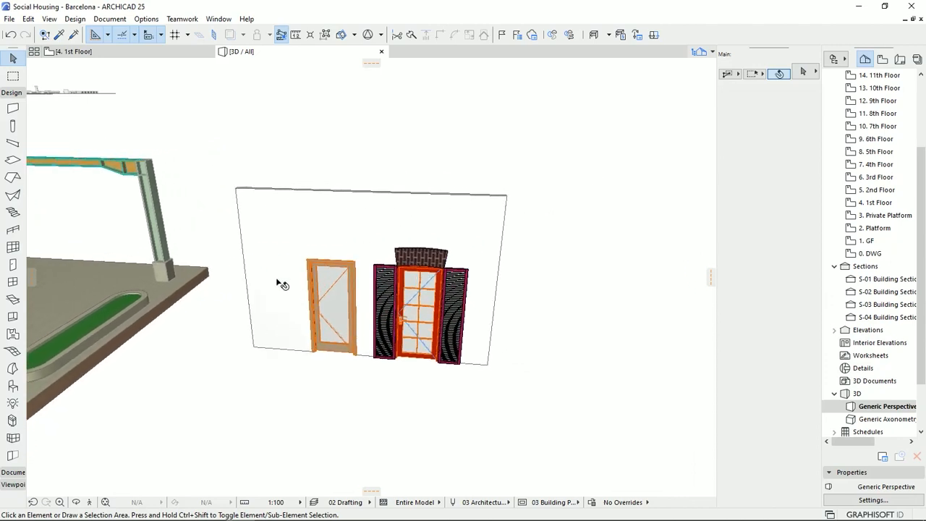